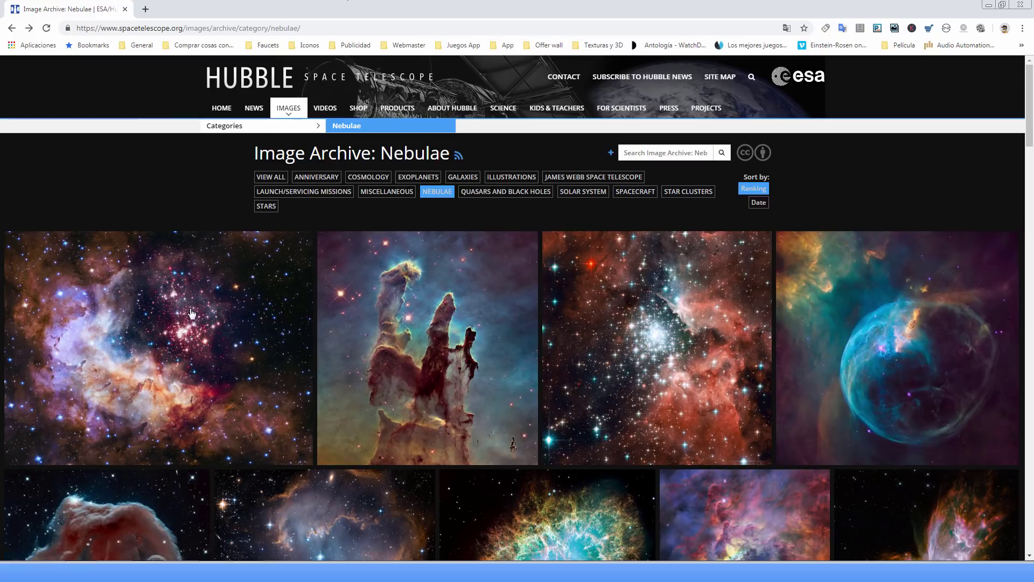
- Scroll the Nebulae gallery and open the 'WFC3 visible image of the Carina Nebula' page
scroll(431, 296, down, 2)
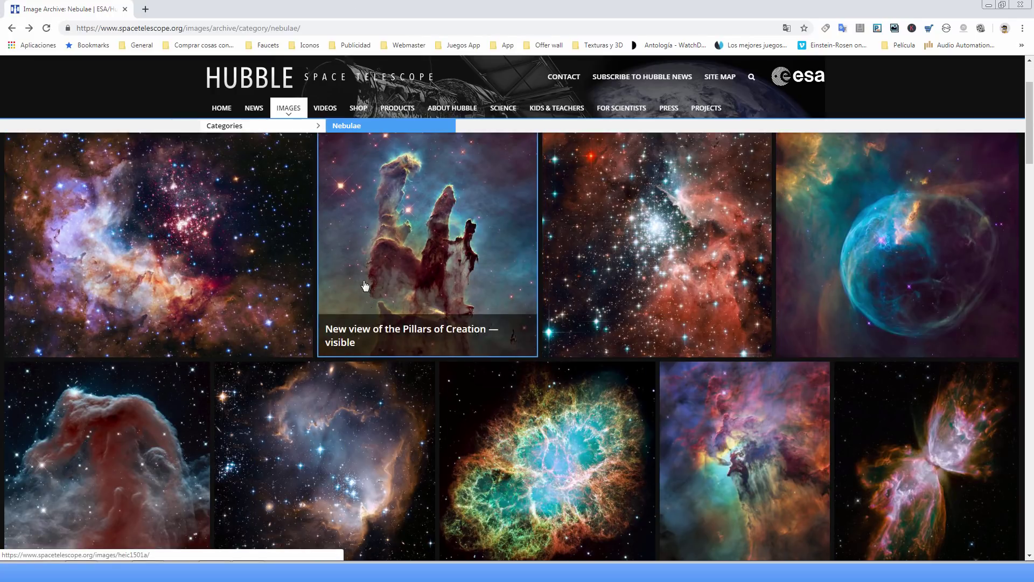
scroll(352, 290, down, 4)
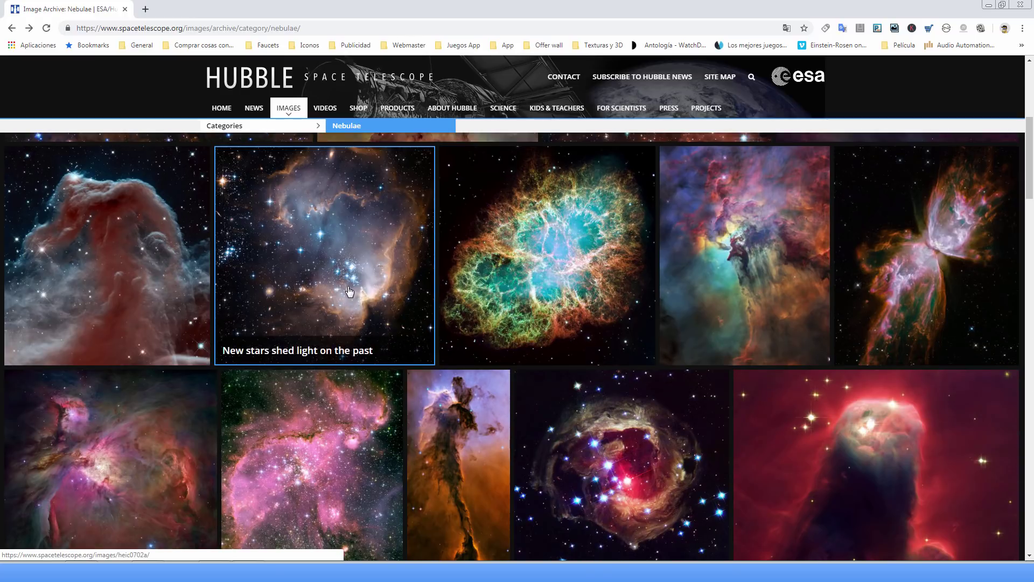
scroll(350, 291, down, 4)
scroll(307, 317, down, 2)
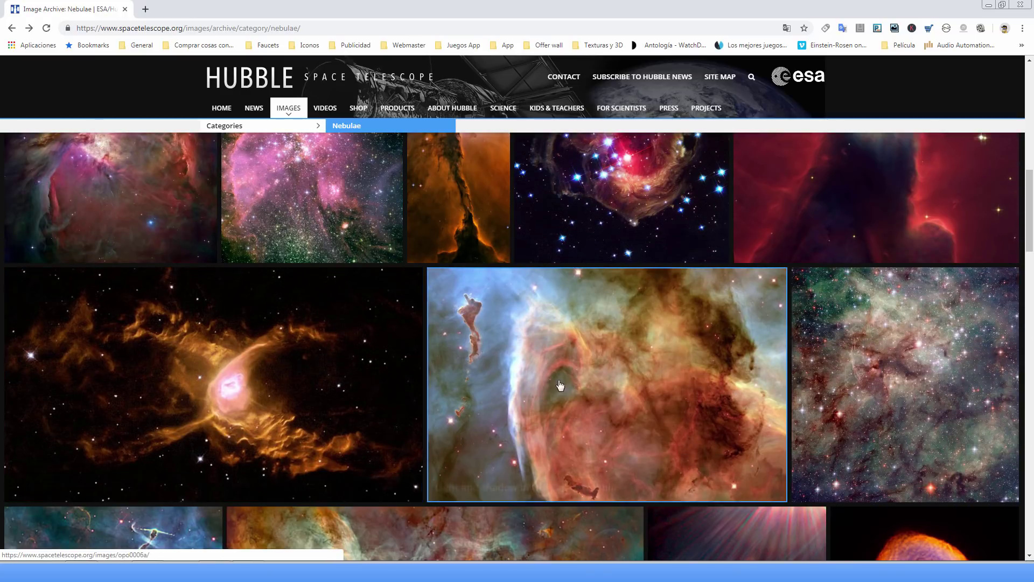
scroll(415, 334, down, 5)
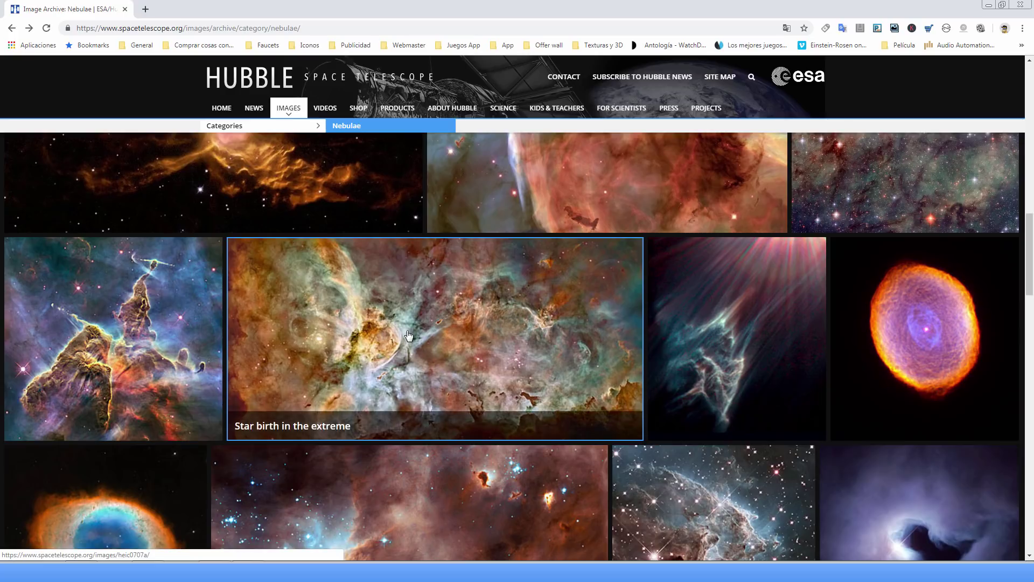
scroll(386, 324, down, 4)
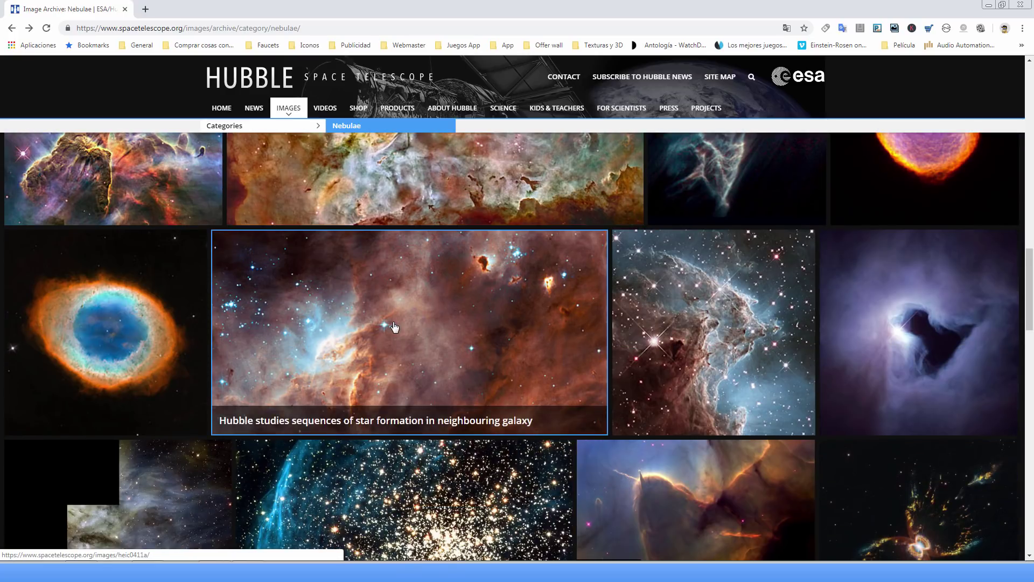
scroll(364, 323, down, 5)
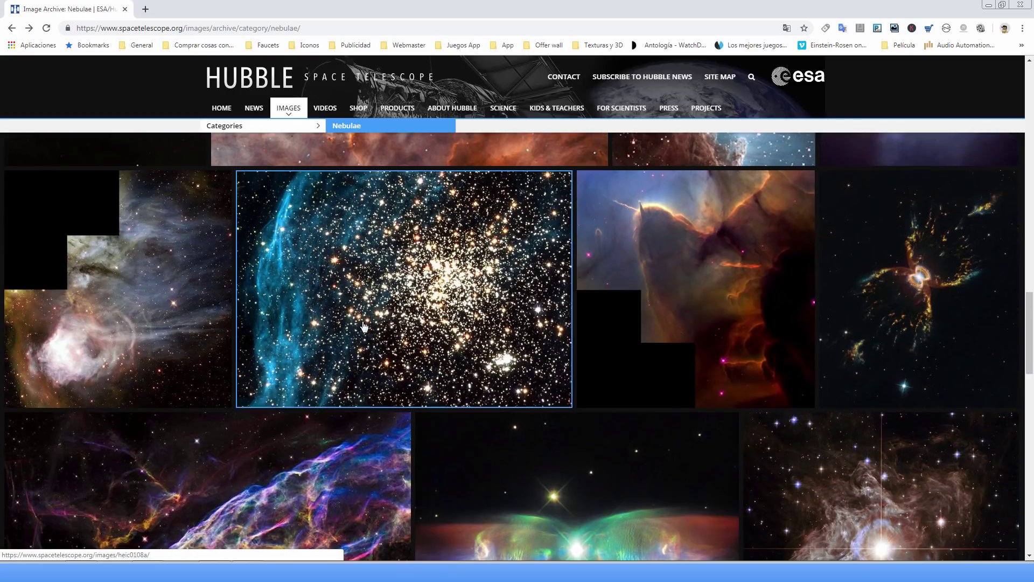
scroll(366, 329, down, 2)
scroll(368, 333, down, 3)
scroll(368, 333, down, 1)
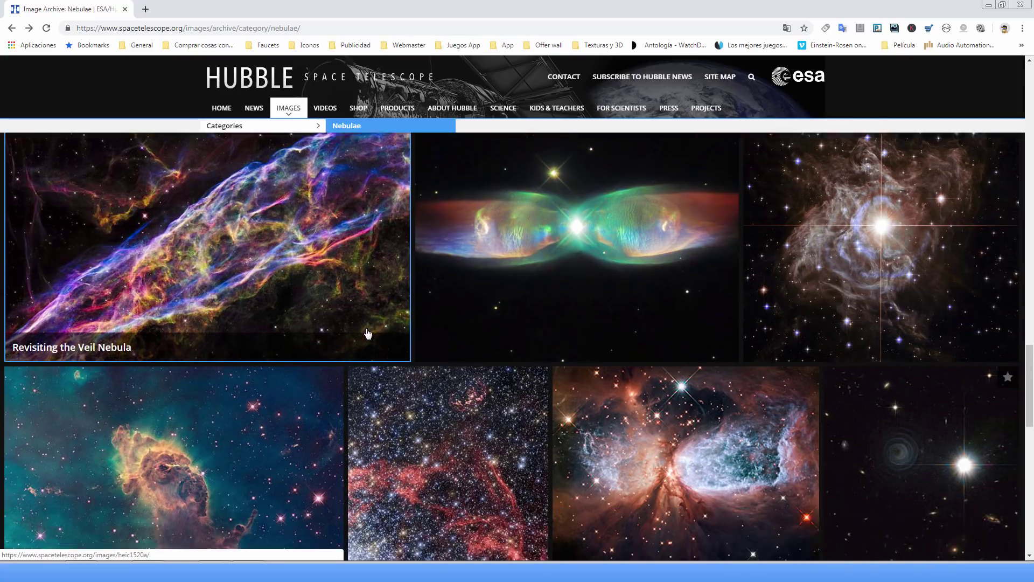
scroll(280, 323, down, 3)
click(180, 307)
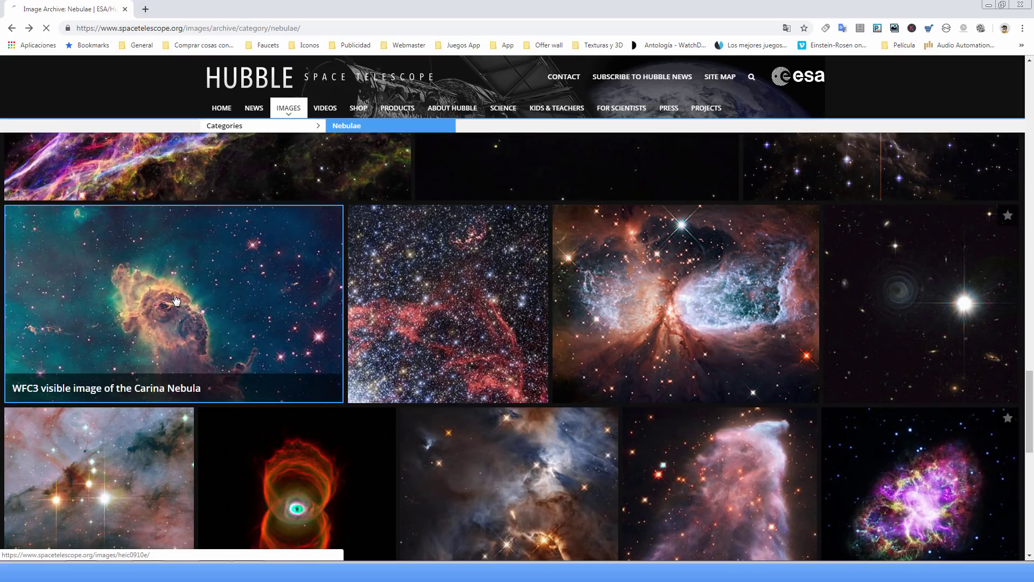
scroll(352, 320, down, 2)
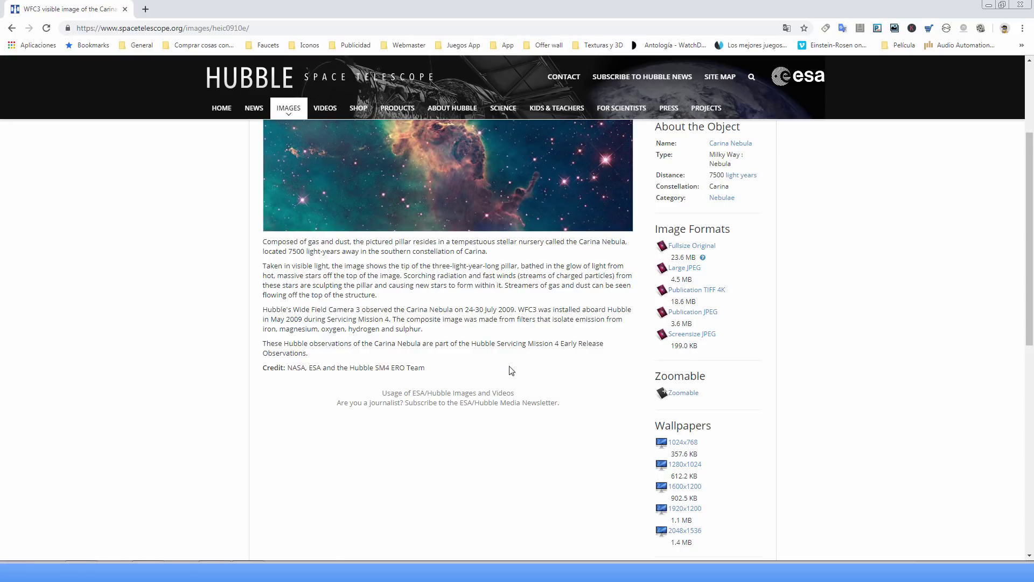
- Read the ESA/Hubble image usage conditions, then go back twice to the Nebulae gallery
click(452, 395)
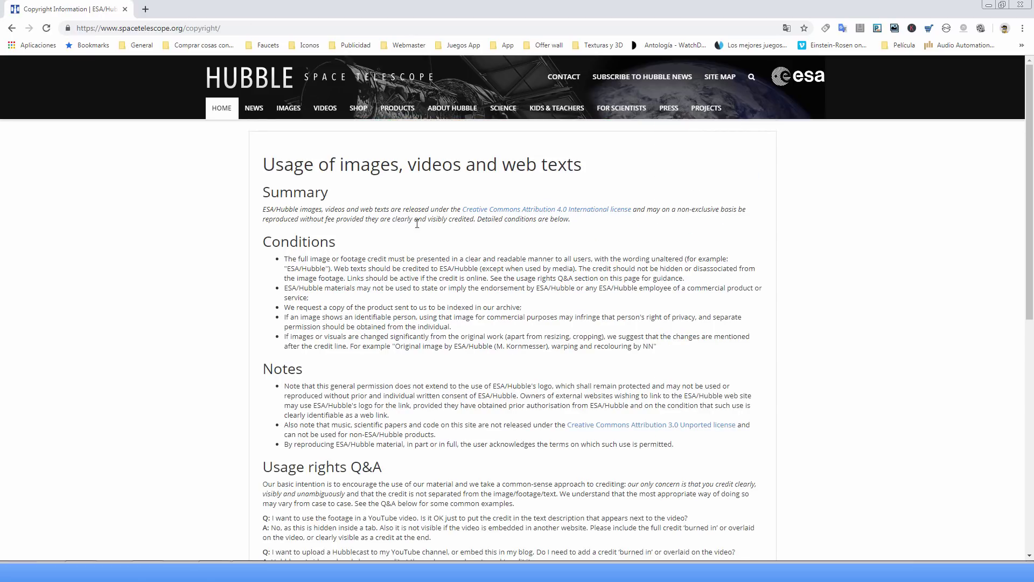
scroll(468, 235, down, 1)
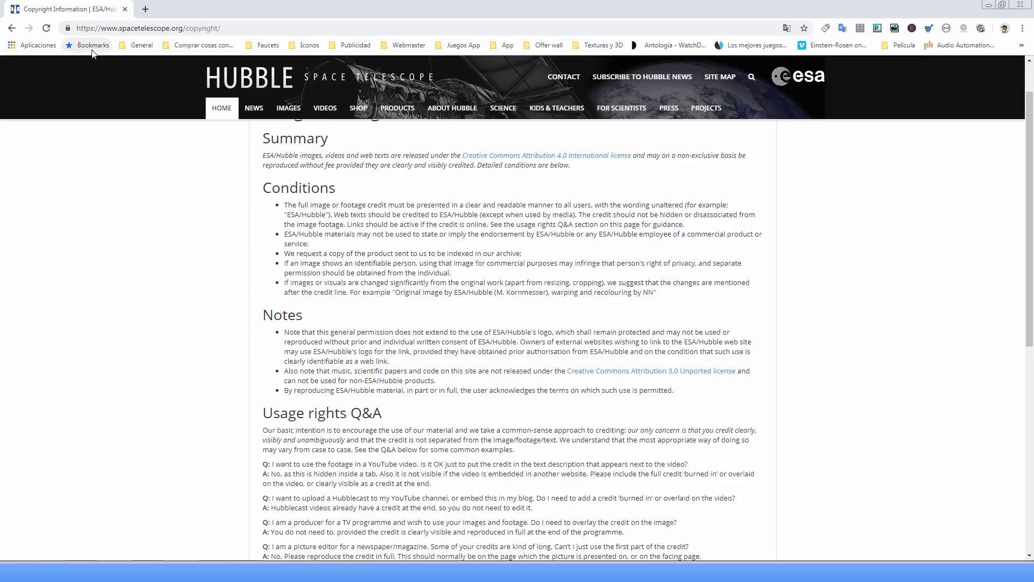
click(11, 28)
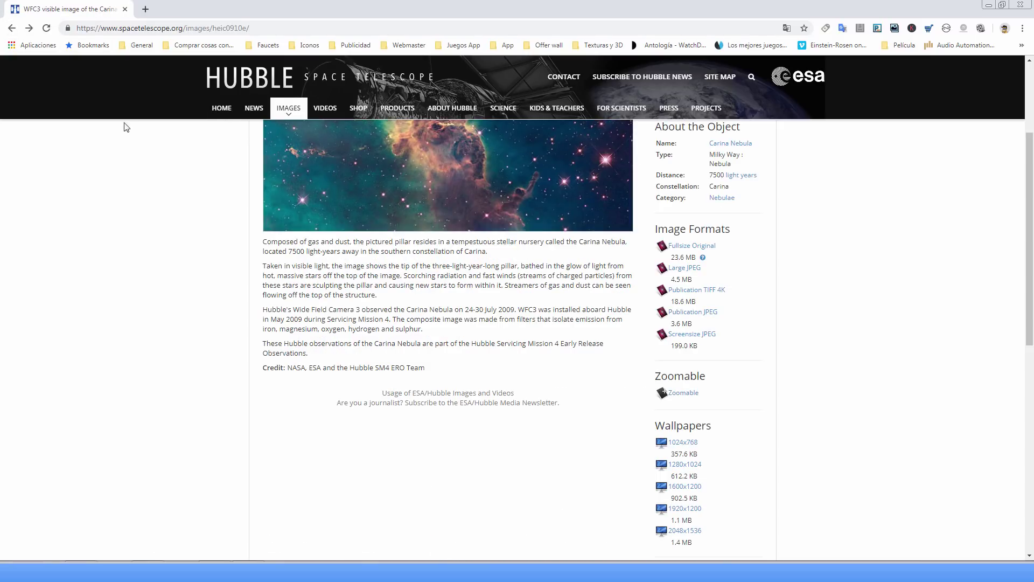
click(12, 28)
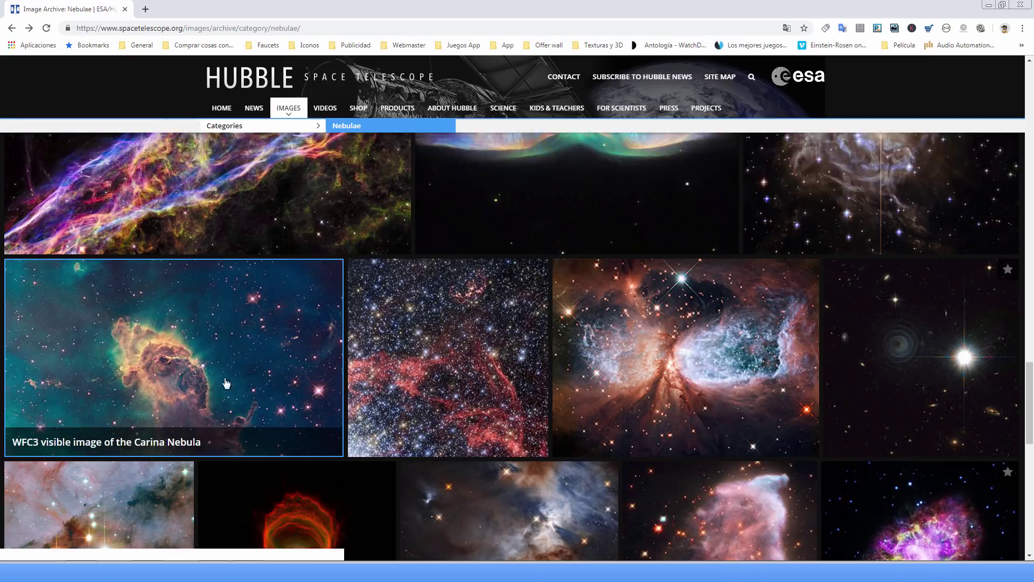
scroll(454, 303, up, 8)
scroll(454, 303, up, 5)
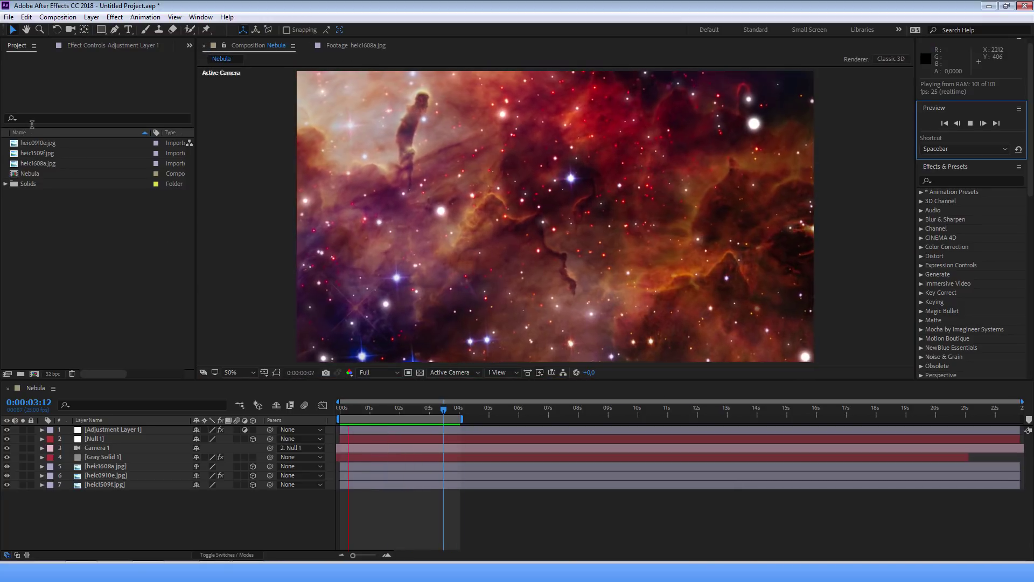
- Preview the heic1608a.jpg, heic1509f.jpg and heic0910e.jpg stills in the Footage viewer
click(356, 45)
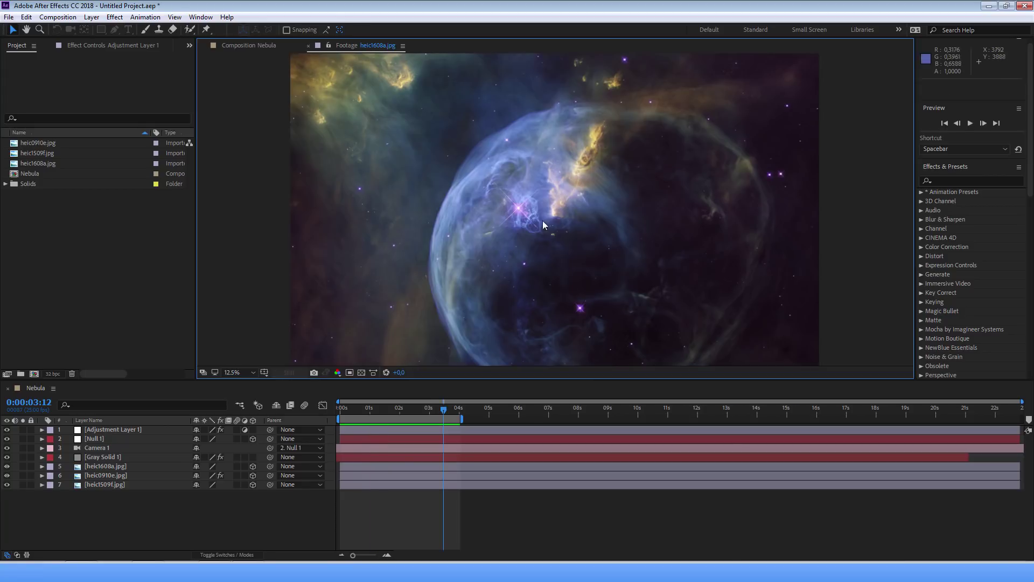
double_click(35, 153)
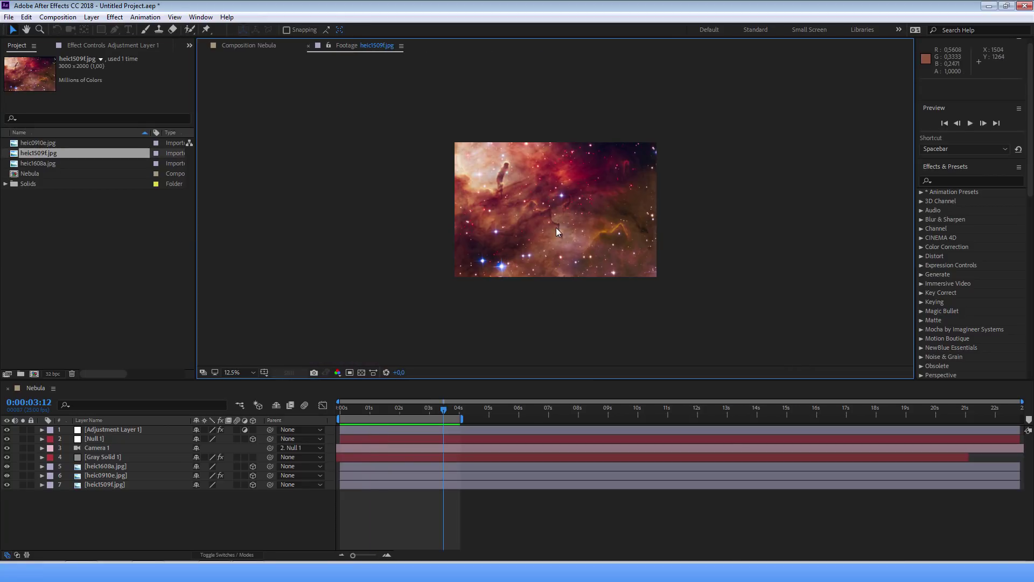
click(51, 144)
double_click(51, 144)
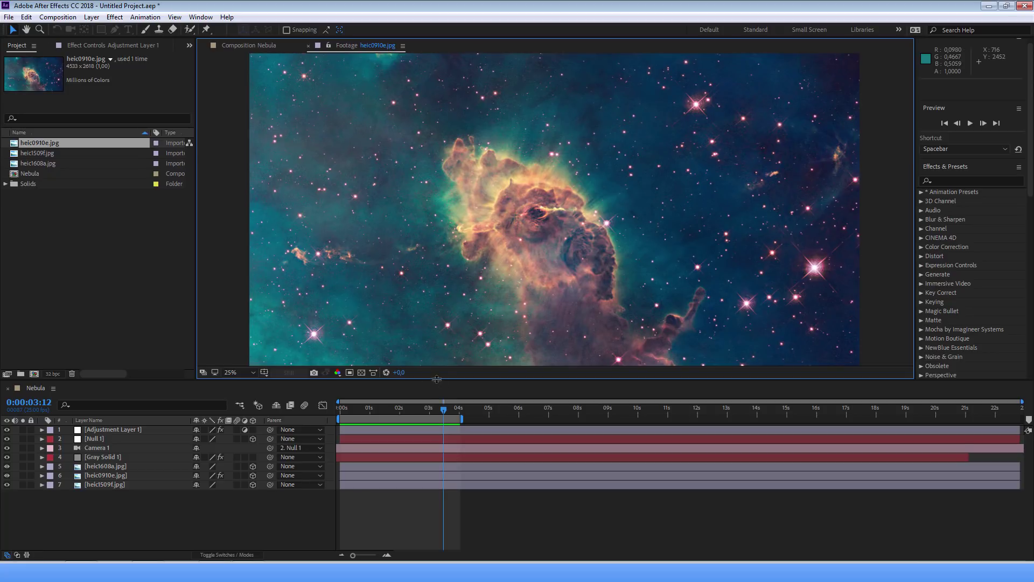
click(57, 17)
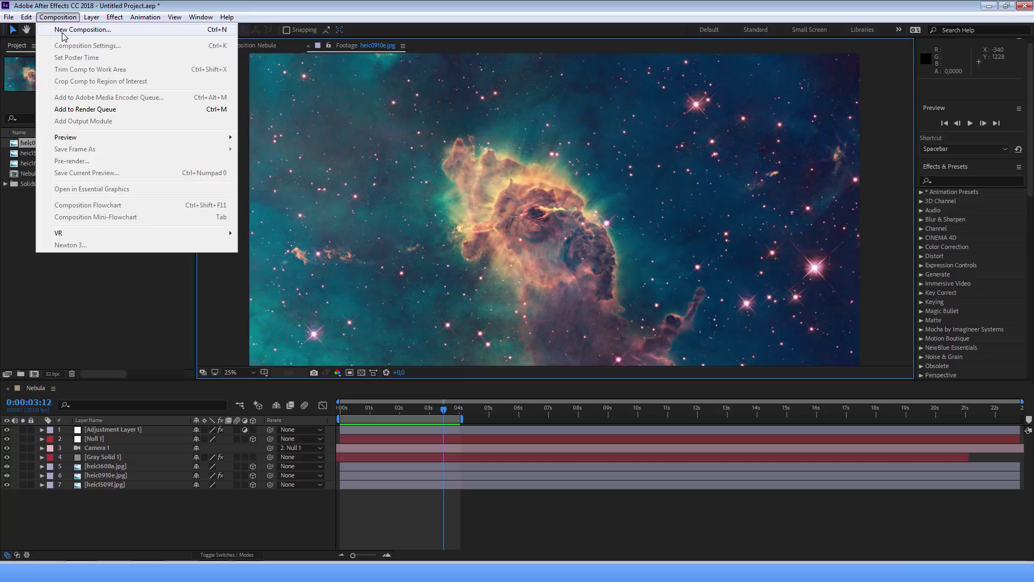
- Create a composition named 'tutorial nebula' with HDTV 1080 25 preset, 10 seconds long
click(64, 32)
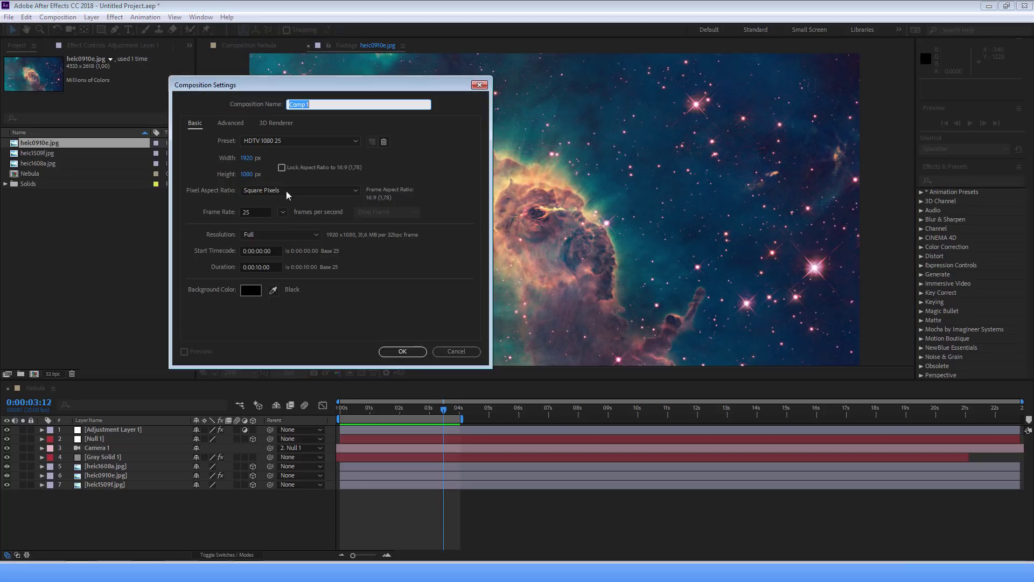
text(tutorial nebula)
click(393, 351)
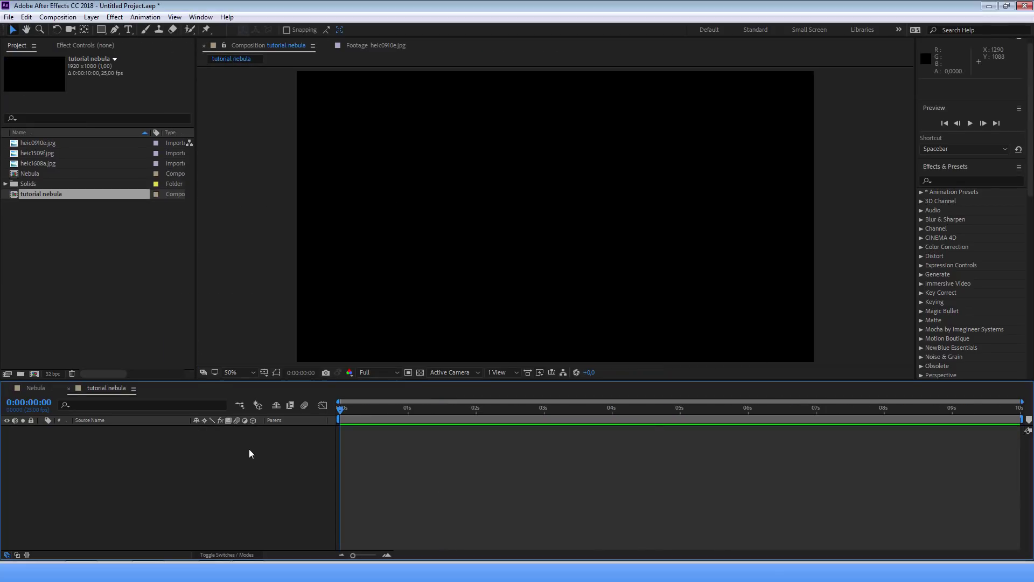
- Add heic1509f.jpg to the timeline and scale the layer down to 69%
click(48, 153)
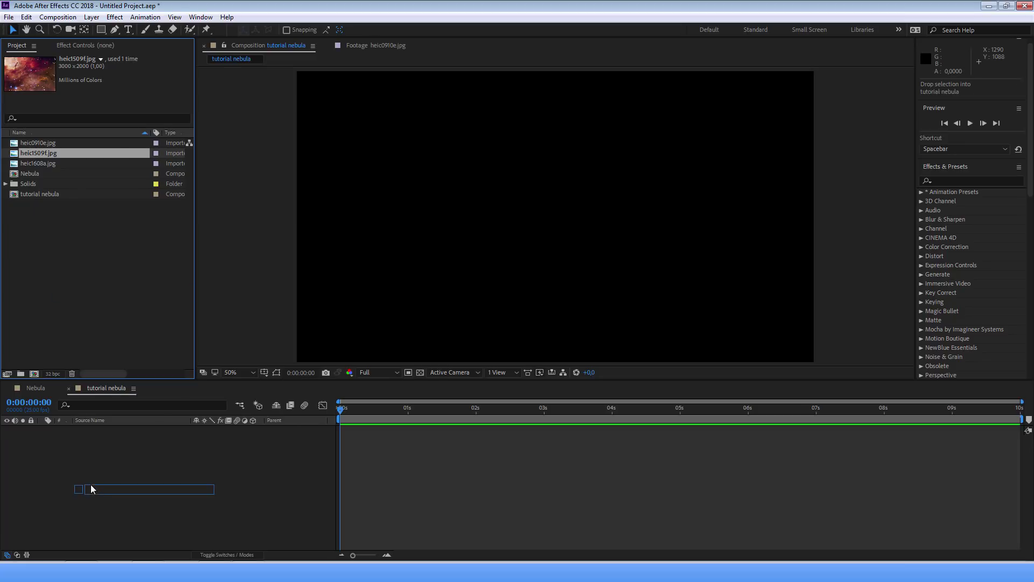
drag(30, 154, 95, 490)
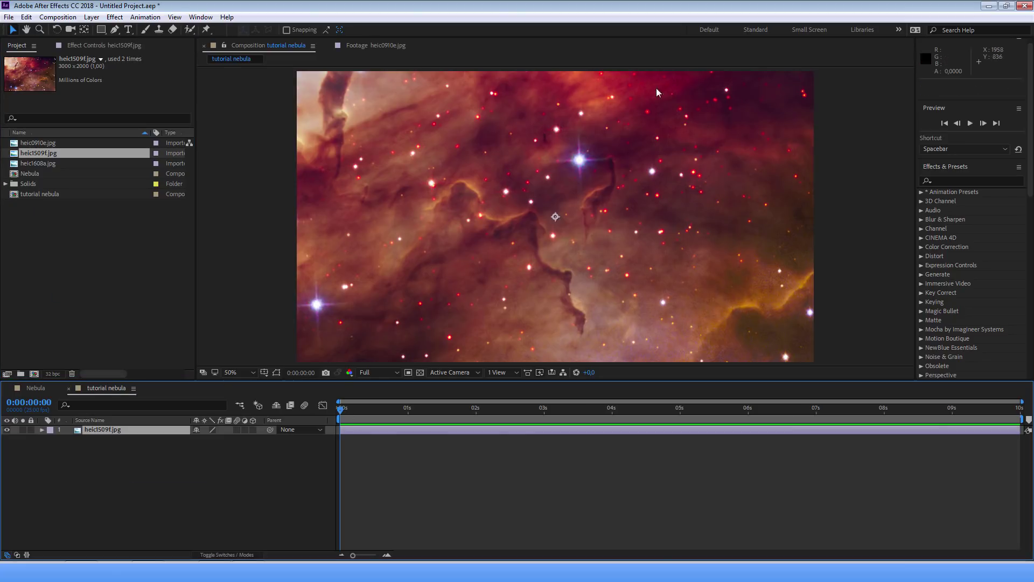
click(85, 434)
key(s)
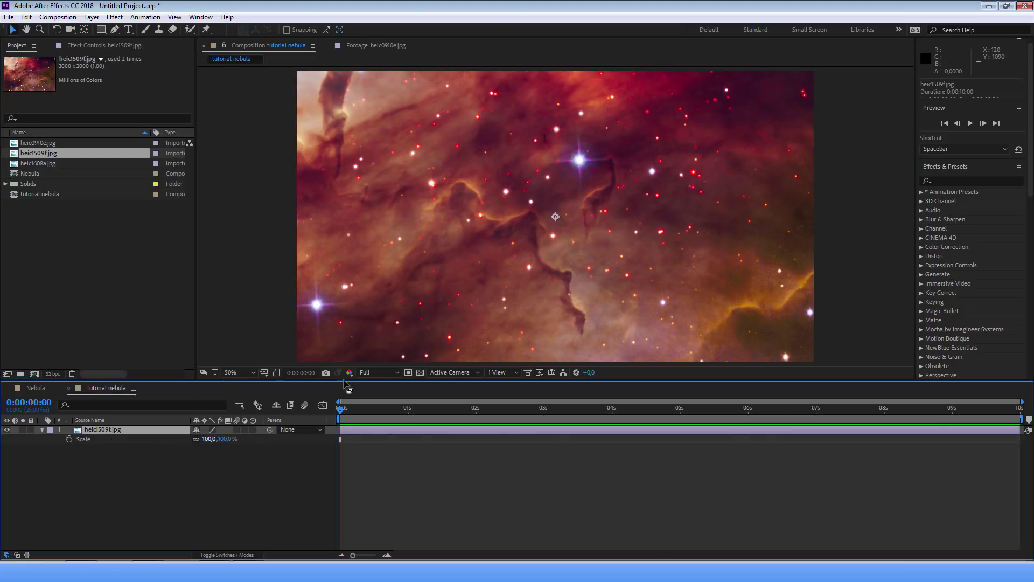
key(comma)
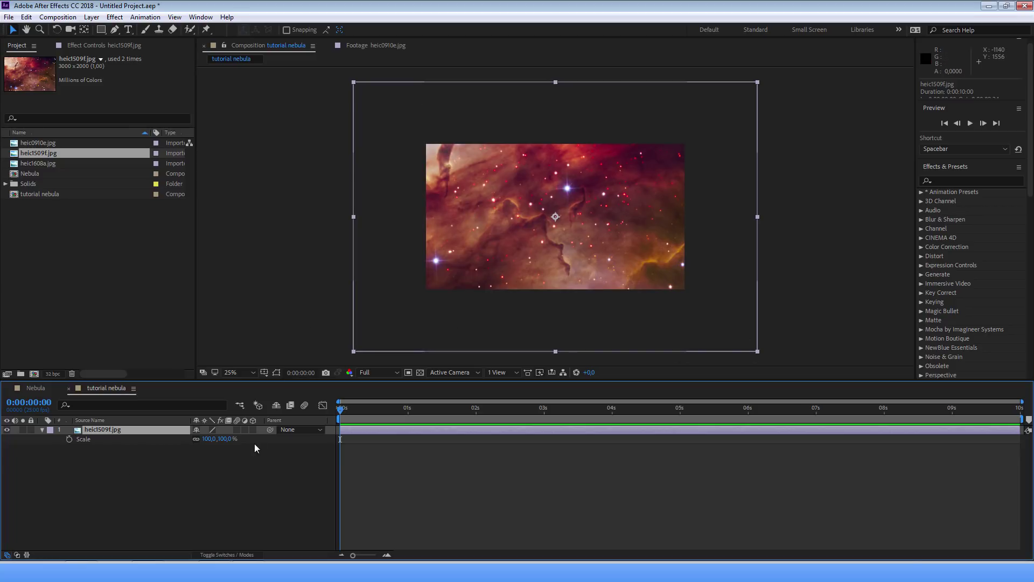
drag(221, 438, 204, 439)
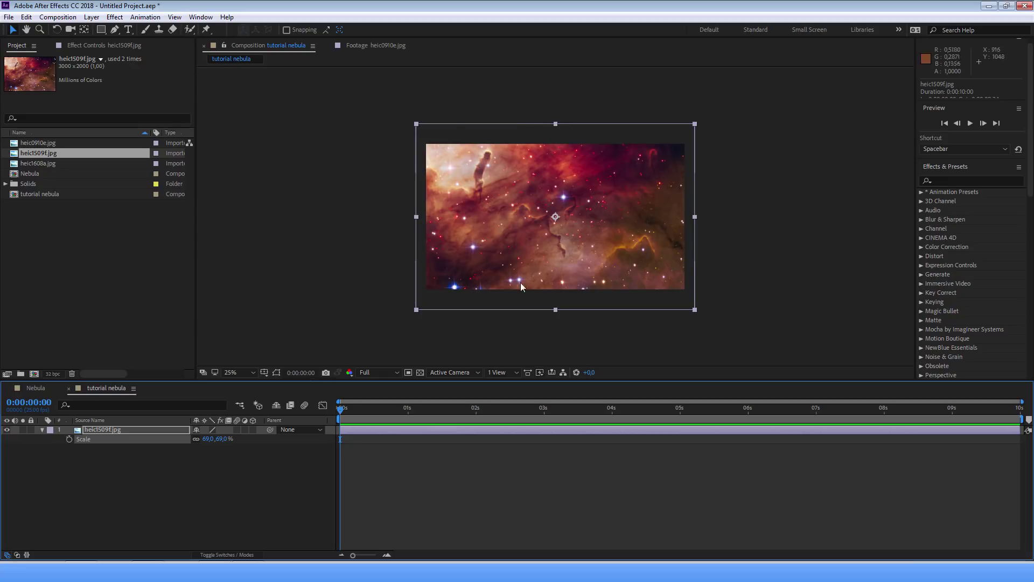
key(period)
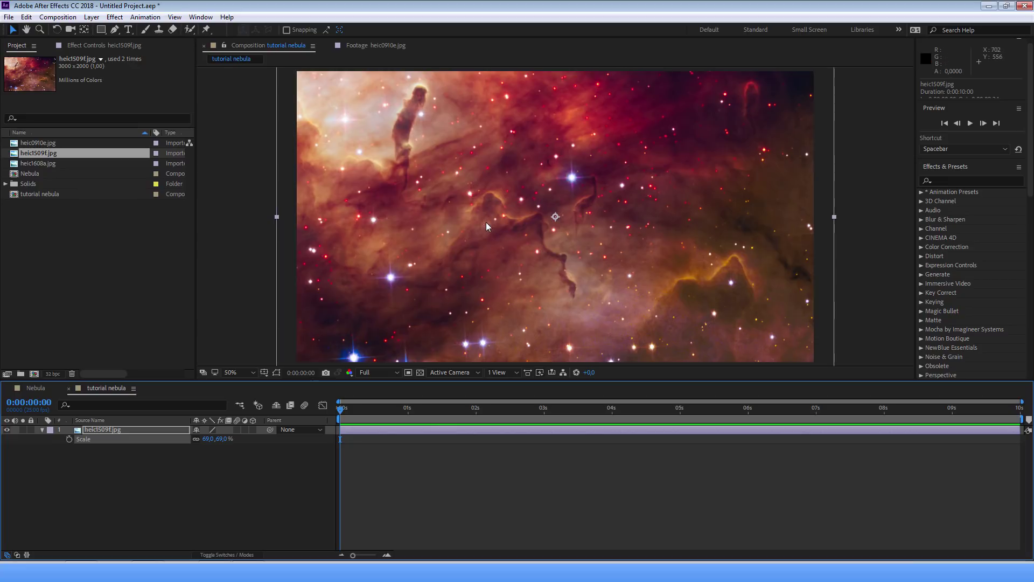
key(comma)
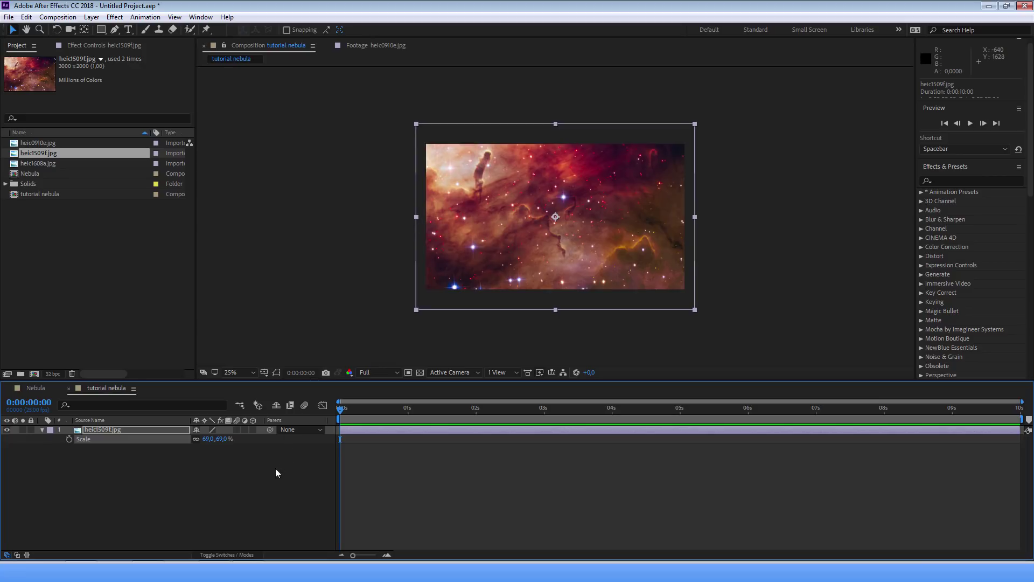
key(period)
key(comma)
key(period)
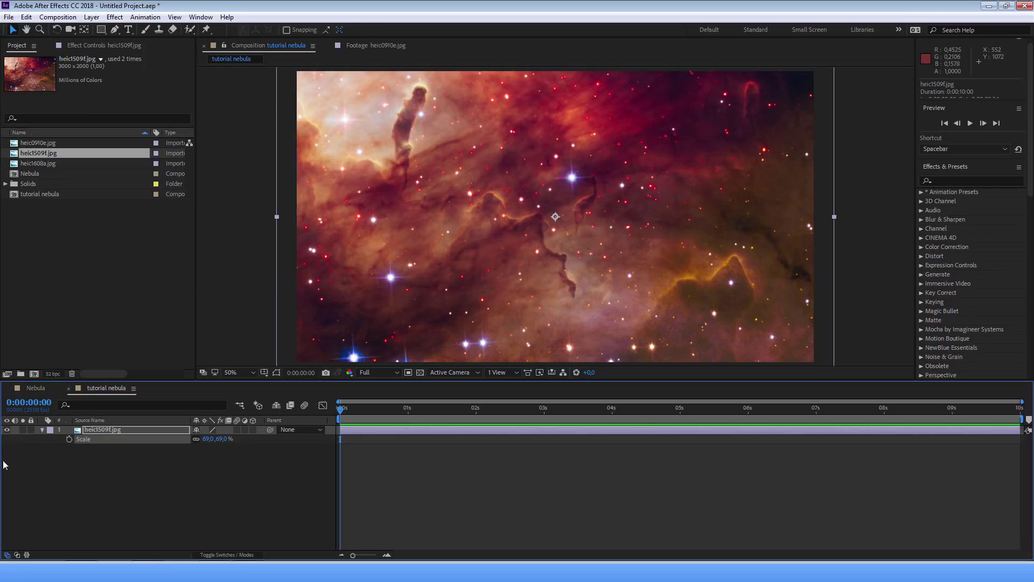
- Duplicate the heic1509f.jpg nebula layer
click(94, 431)
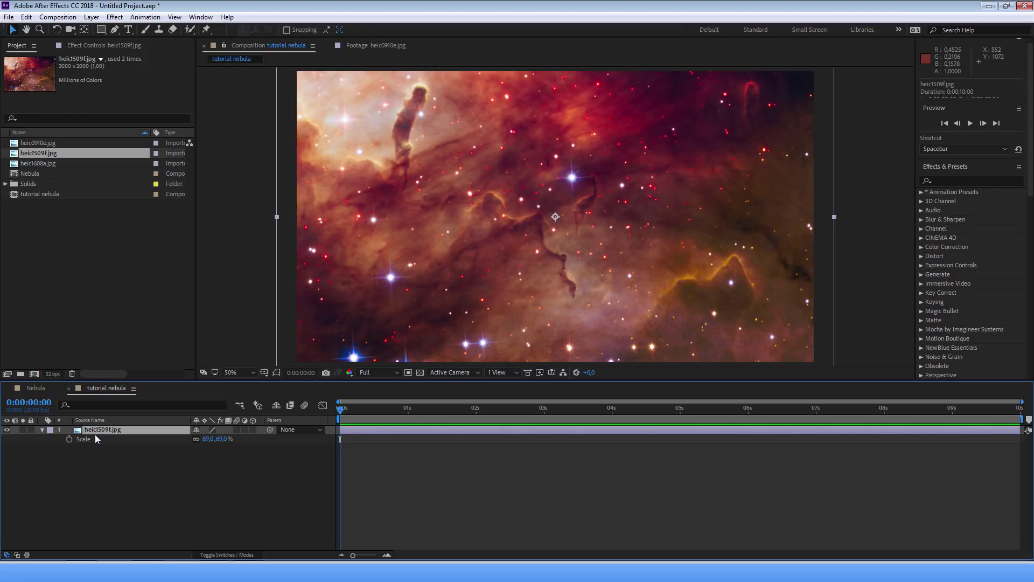
key(ctrl+d)
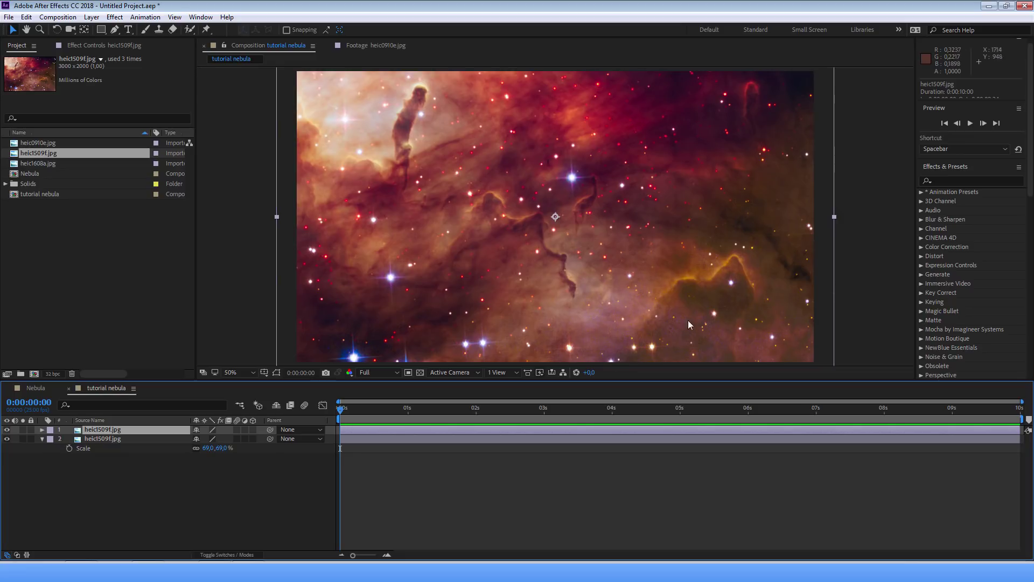
key(comma)
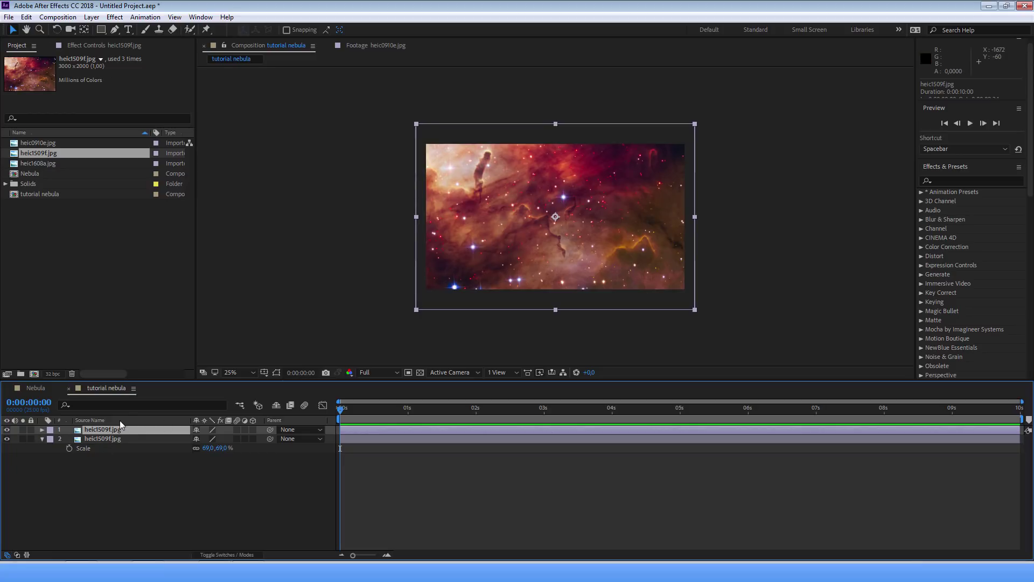
- Draw a closed Pen mask around the glowing orange ridge on the top layer
click(115, 29)
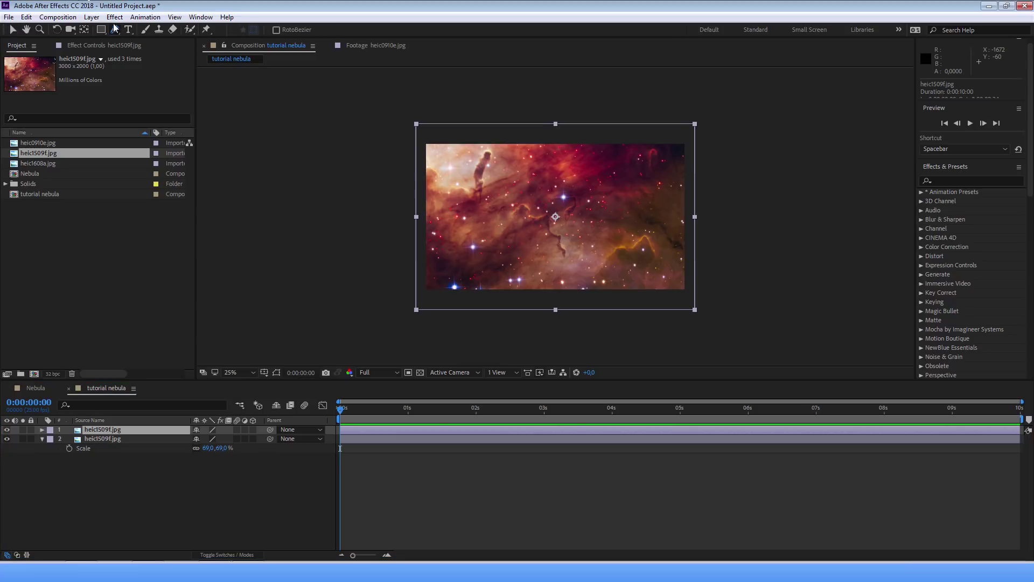
click(587, 298)
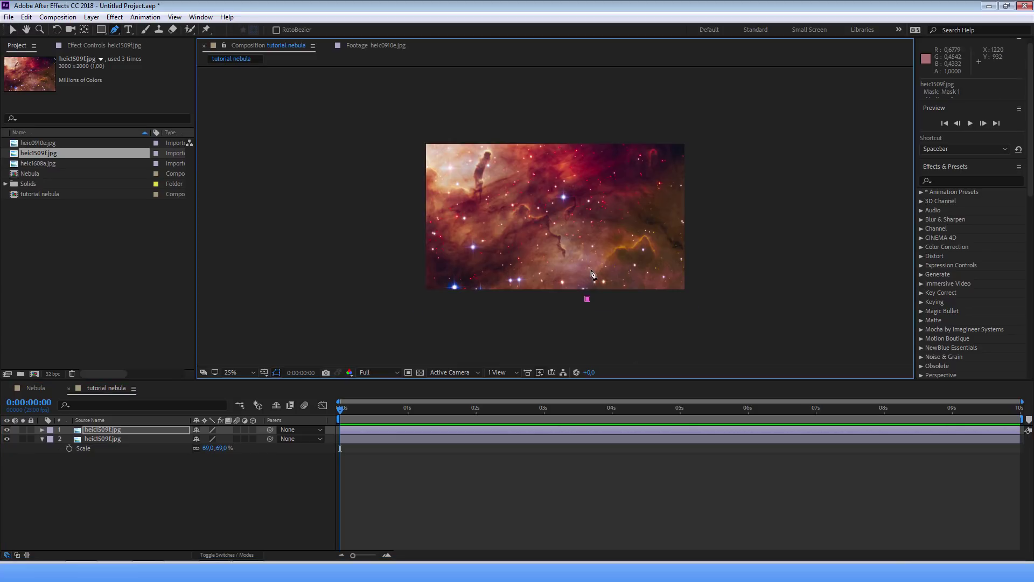
mouse_move(614, 244)
mouse_down()
mouse_move(636, 242)
mouse_move(650, 278)
mouse_up()
click(640, 231)
click(658, 246)
drag(636, 314, 630, 313)
scroll(635, 317, up, 2)
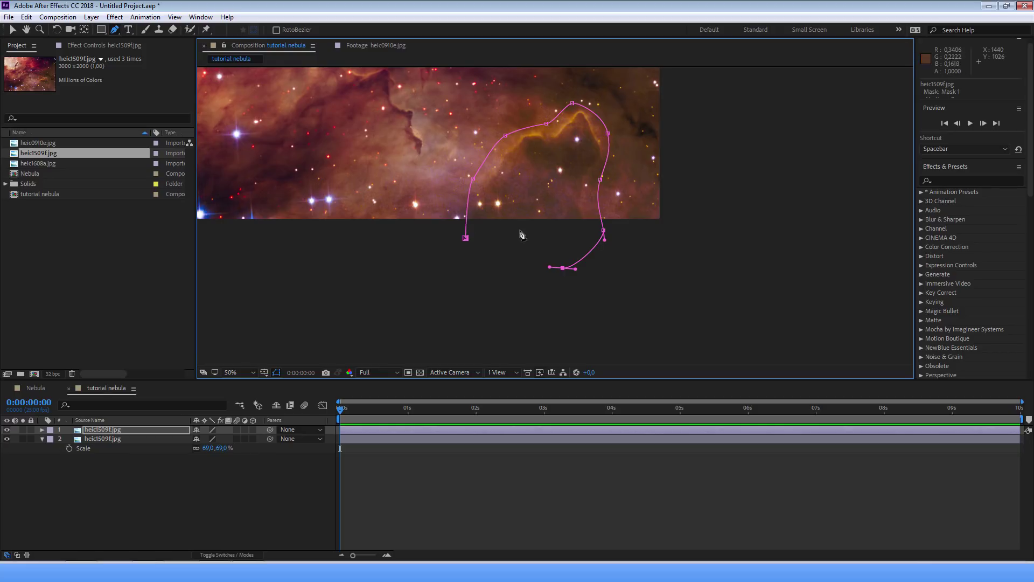
click(466, 238)
click(41, 429)
click(51, 438)
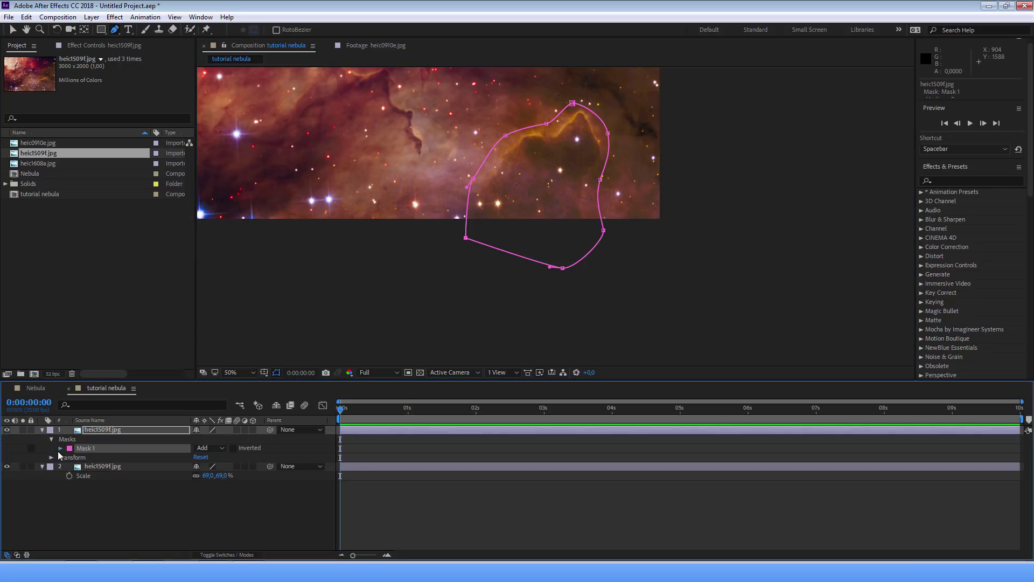
- Set Mask 1's feather to 199 pixels and inspect it with the background hidden
click(59, 448)
drag(217, 468, 323, 468)
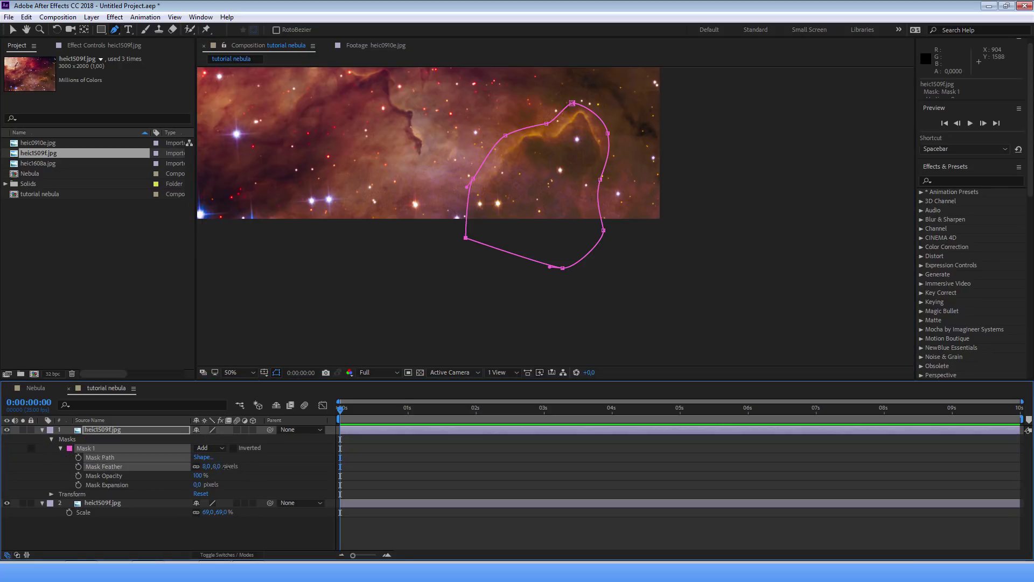
click(7, 503)
click(277, 373)
scroll(515, 237, down, 1)
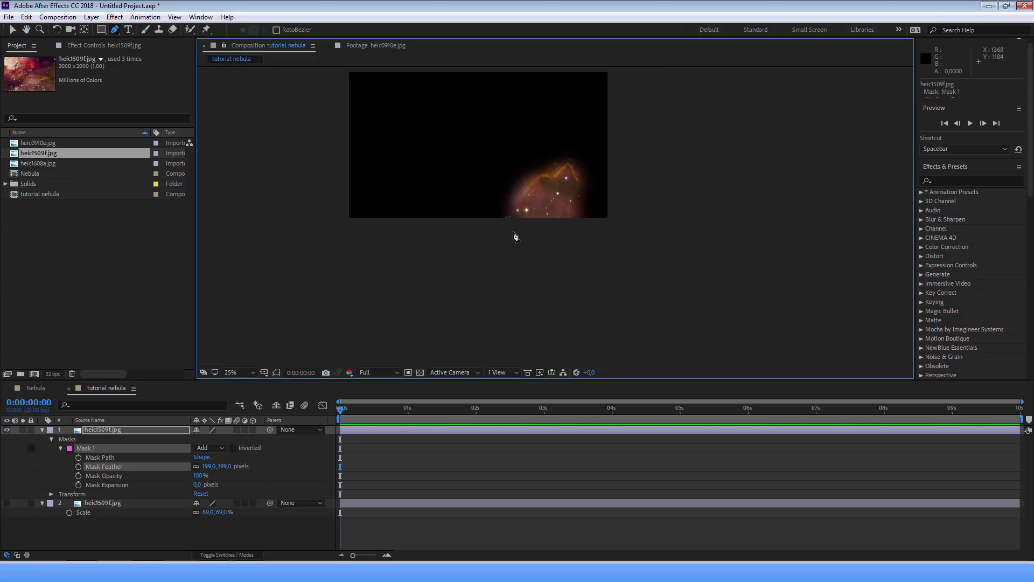
drag(439, 185, 518, 257)
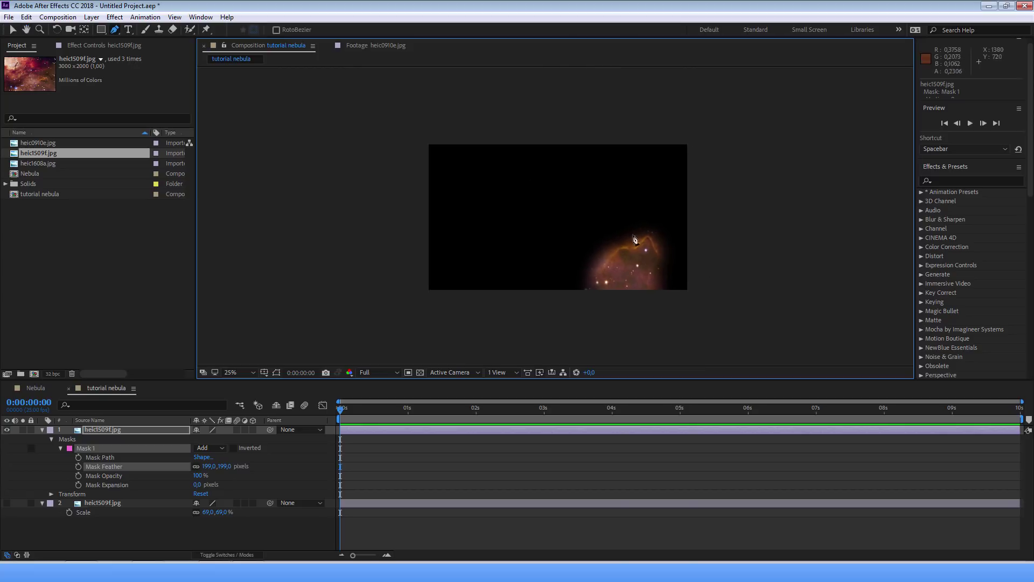
- Toggle both layers' visibility to compare the feathered ridge against the full nebula
click(96, 431)
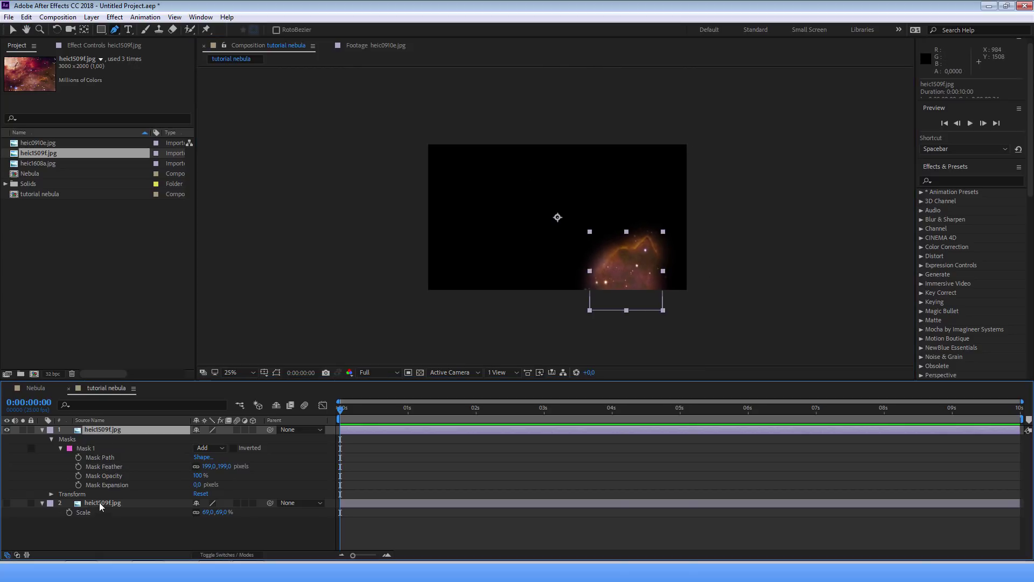
click(7, 503)
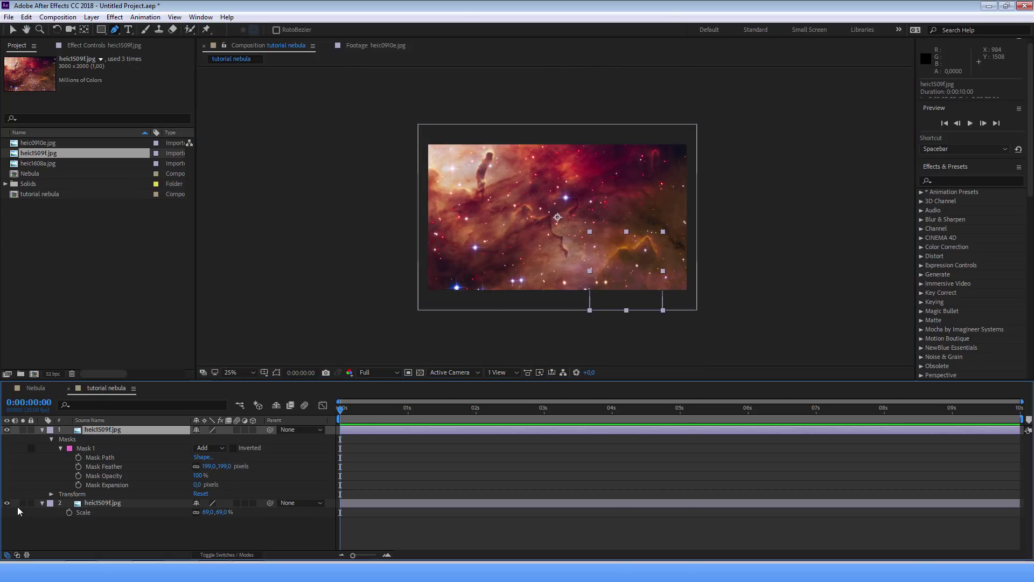
click(7, 429)
click(7, 430)
key(period)
key(period)
mouse_move(593, 312)
mouse_down()
mouse_move(544, 251)
mouse_move(539, 264)
mouse_up()
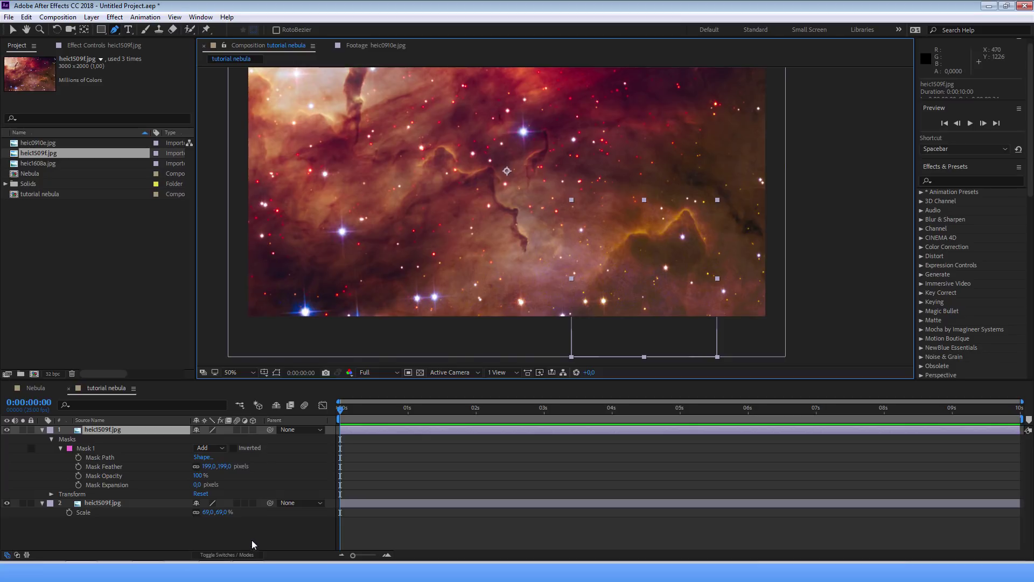
- Turn on the 3D Layer switch for both nebula layers
click(252, 502)
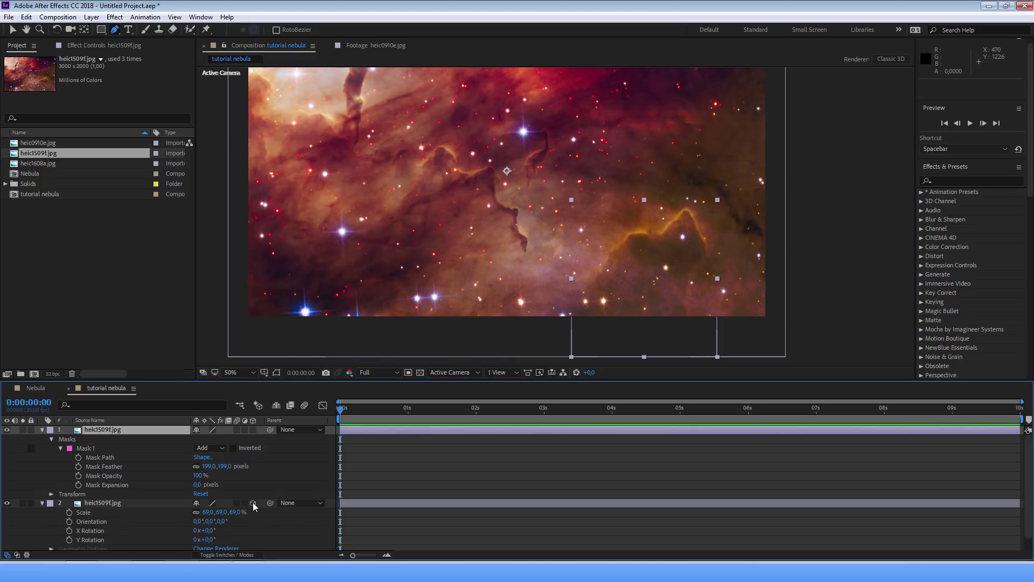
click(253, 430)
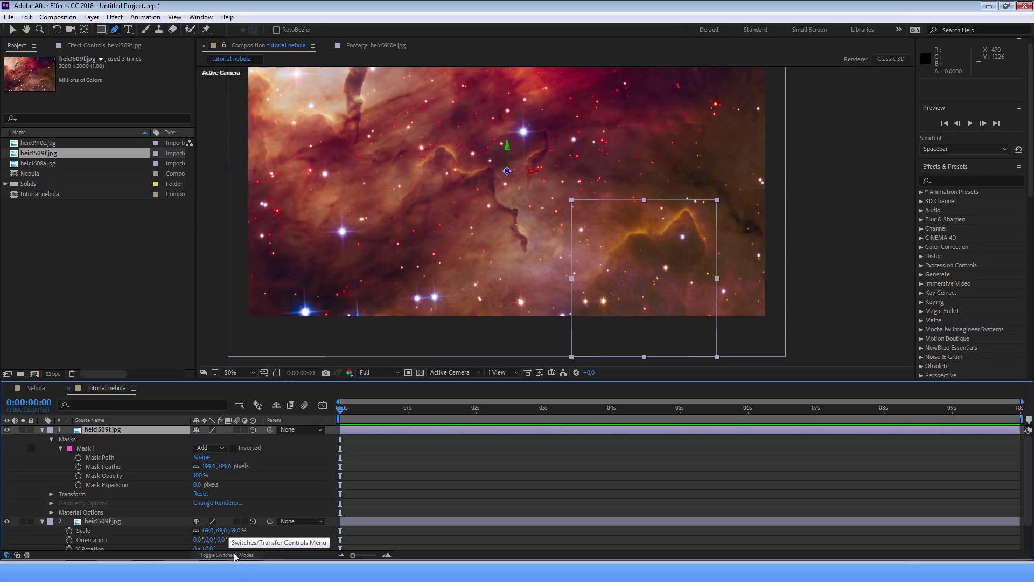
click(238, 554)
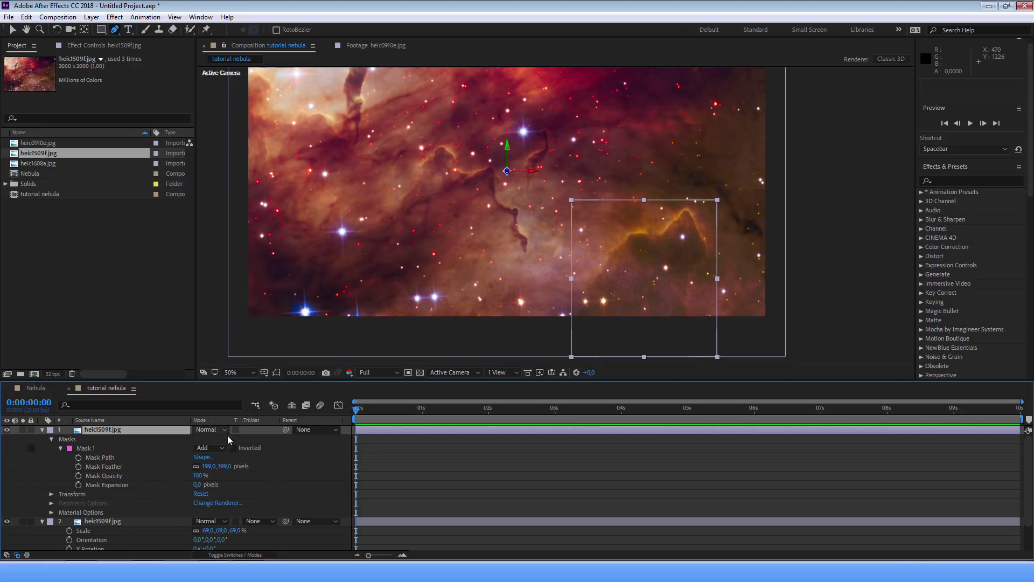
click(247, 555)
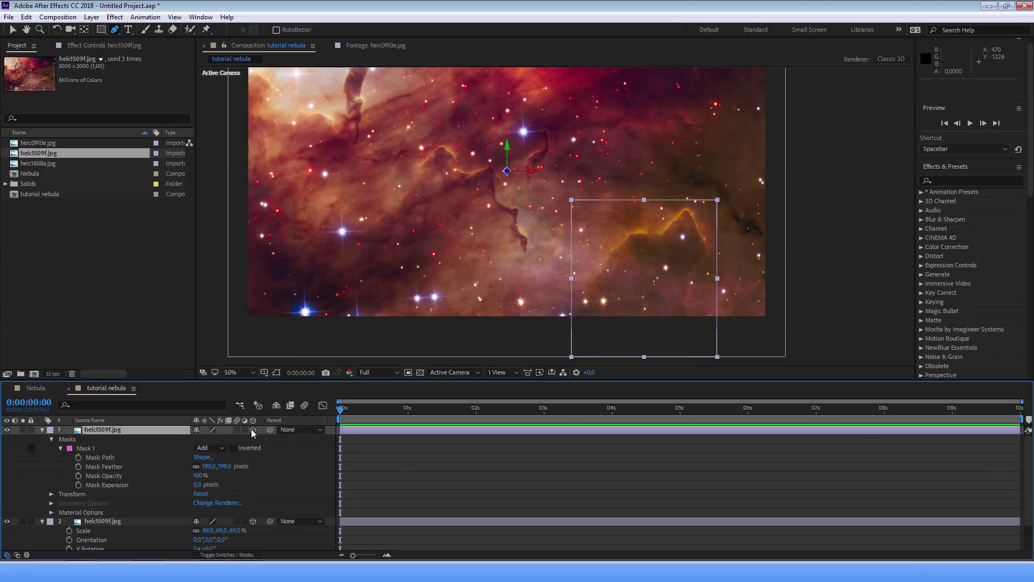
click(238, 556)
click(237, 556)
click(238, 555)
click(238, 555)
- Move the masked ridge layer to position 709, 402, -1250
key(p)
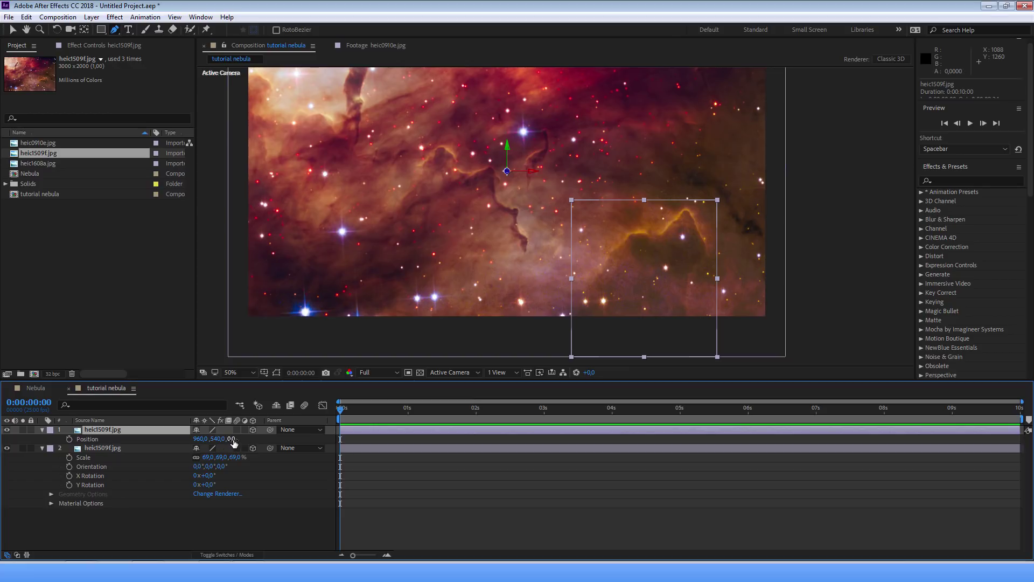
mouse_move(232, 439)
mouse_down()
mouse_move(145, 440)
mouse_move(675, 247)
mouse_up()
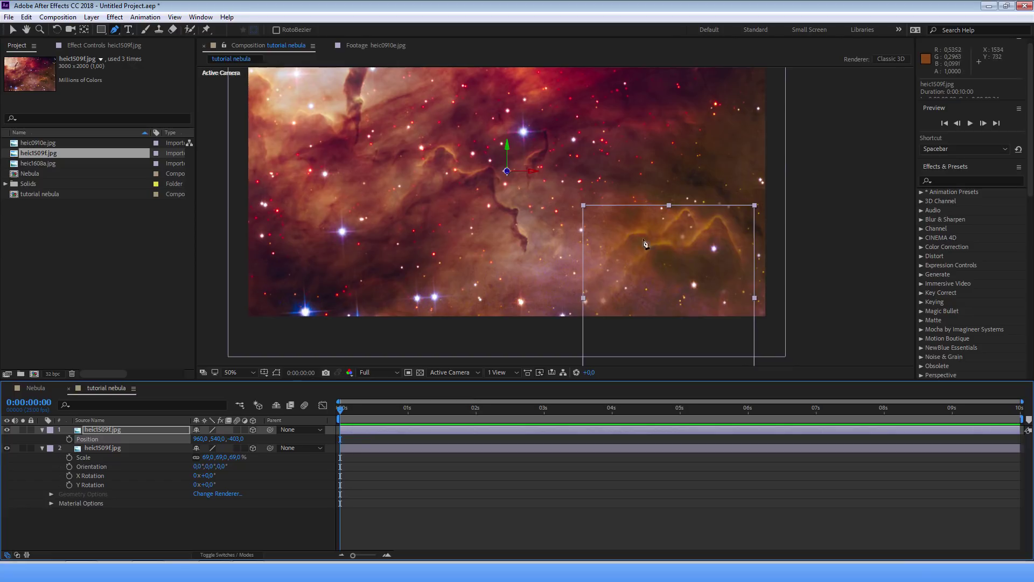
mouse_move(235, 439)
mouse_down()
mouse_move(81, 439)
mouse_move(635, 245)
mouse_up()
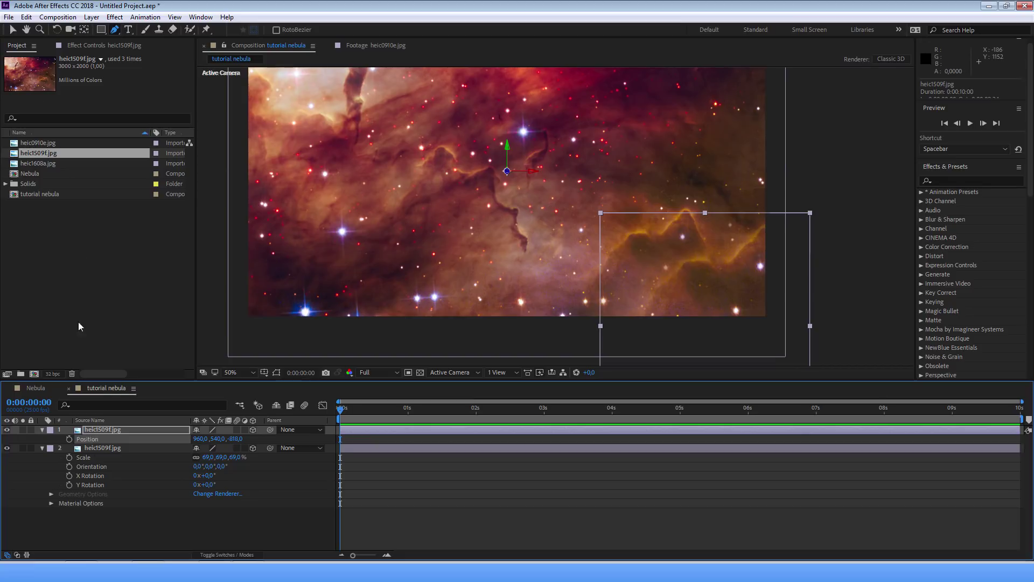
drag(199, 439, 113, 443)
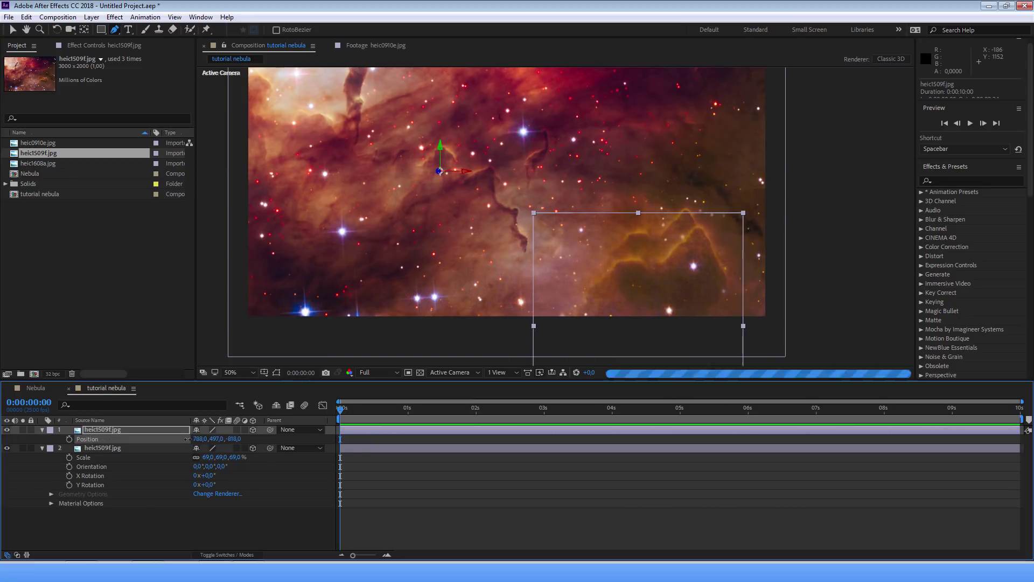
drag(217, 438, 159, 441)
drag(237, 438, 3, 437)
mouse_move(198, 439)
mouse_down()
mouse_move(85, 437)
mouse_move(242, 447)
mouse_move(199, 438)
mouse_up()
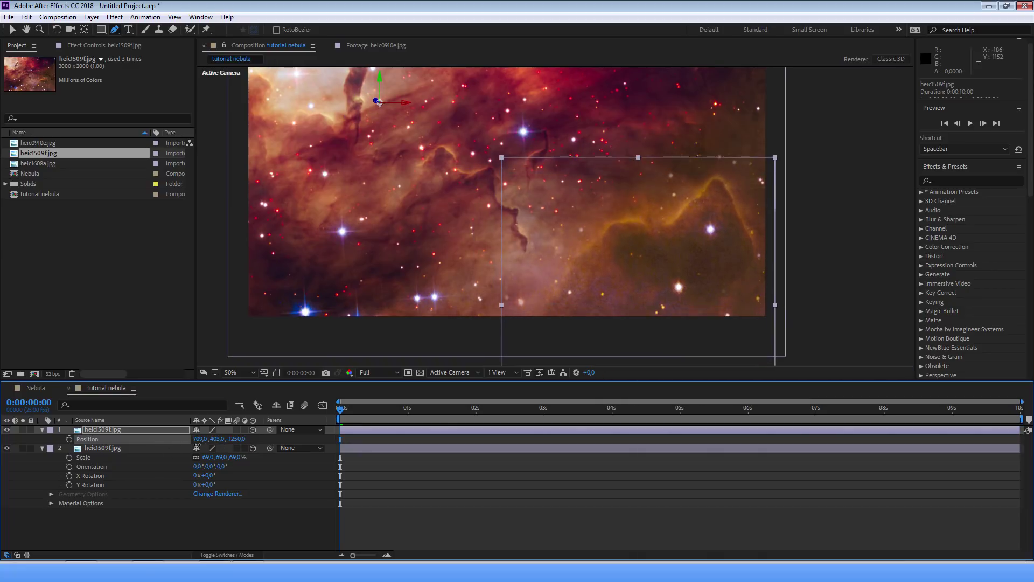
click(271, 518)
key(comma)
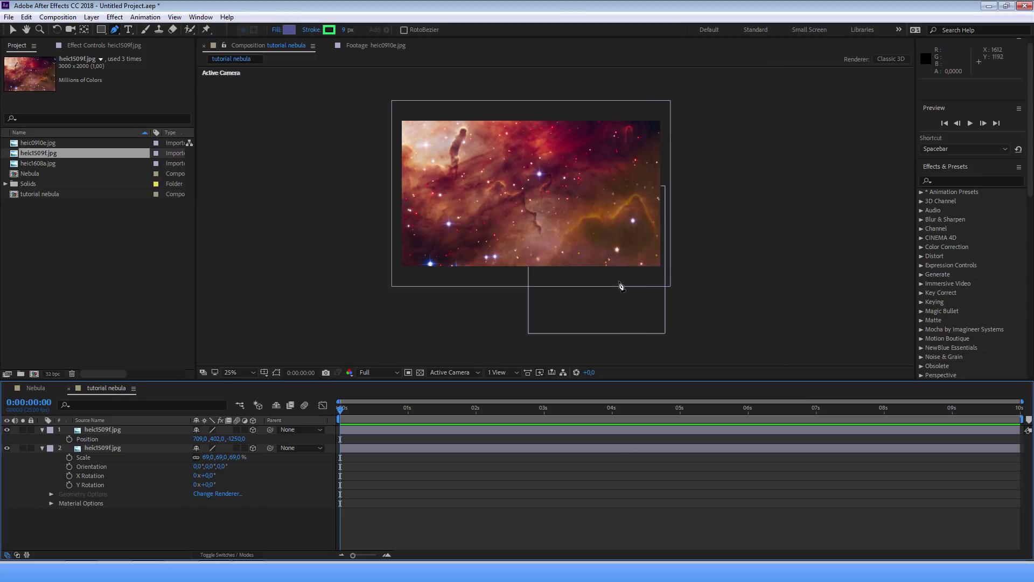
key(period)
- Collapse both layers' properties and set the viewer magnification to Fit up to 100%
click(42, 448)
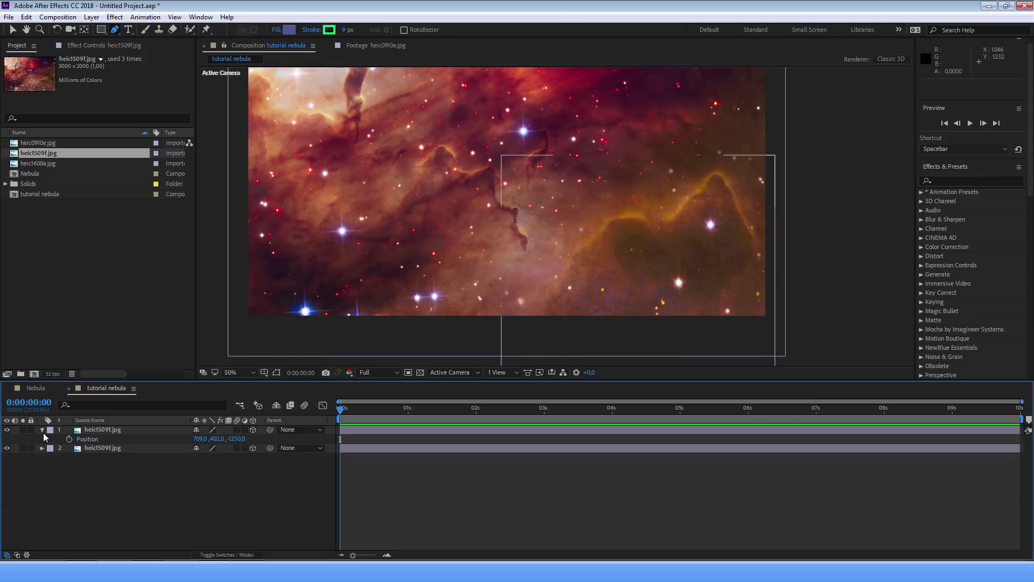
click(43, 430)
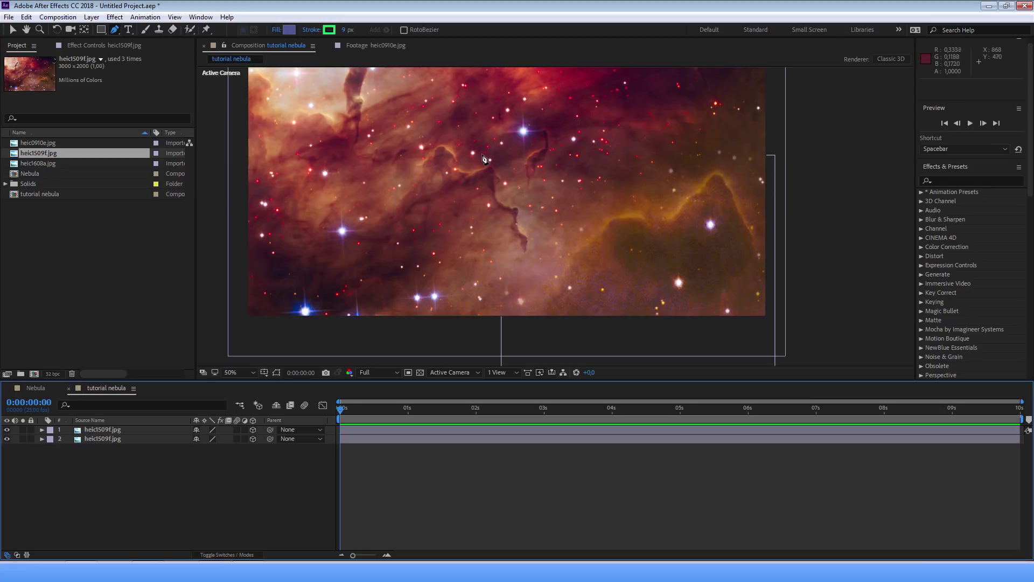
click(246, 373)
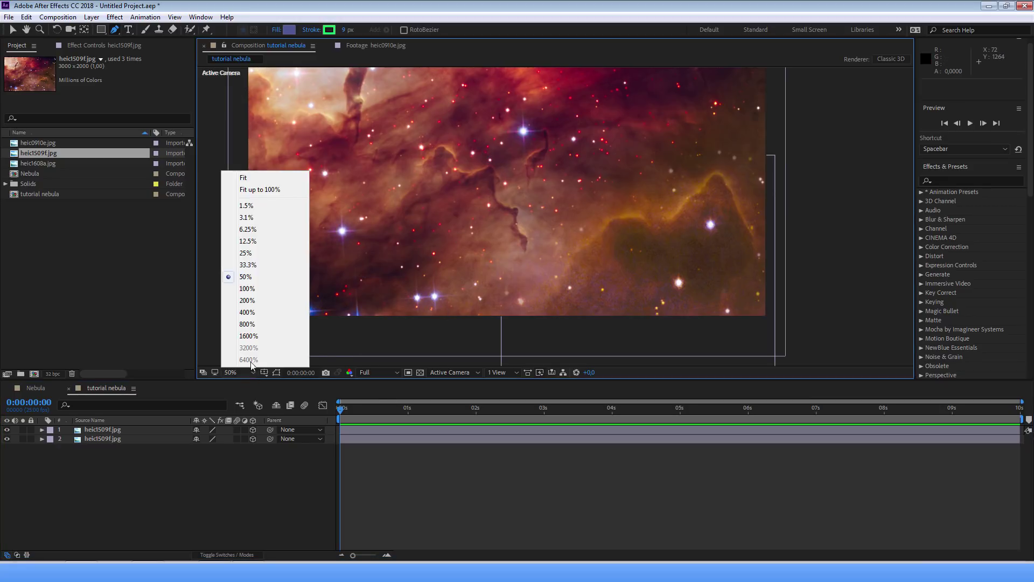
click(267, 193)
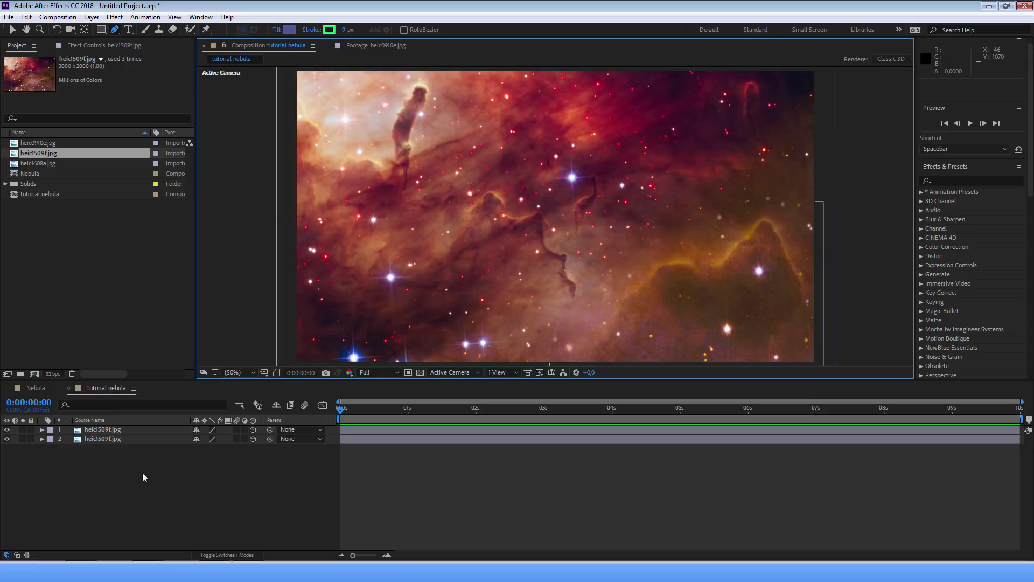
- Add a Two-Node Camera 1 using the 35mm preset above the nebula layers
click(91, 17)
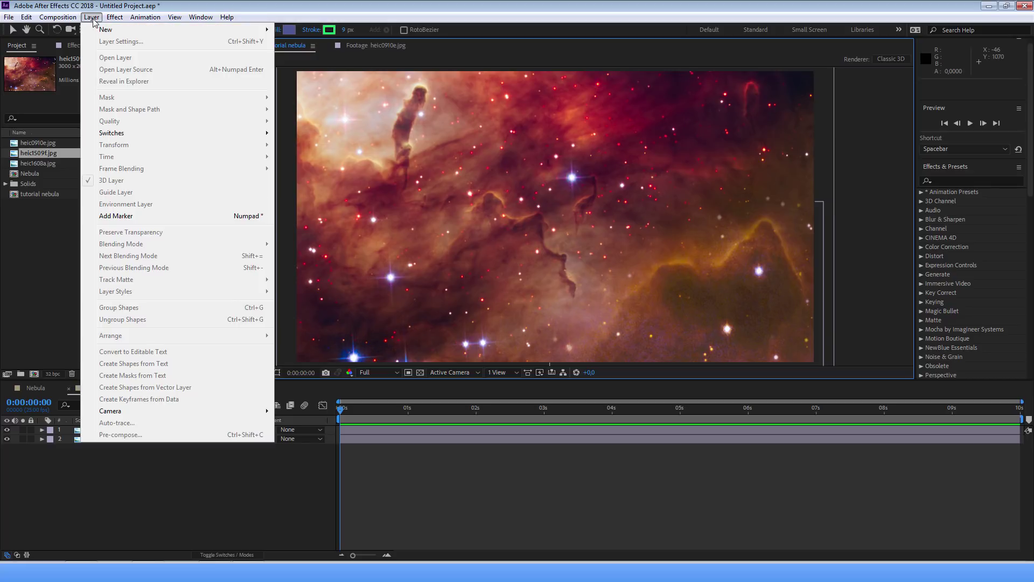
mouse_move(106, 30)
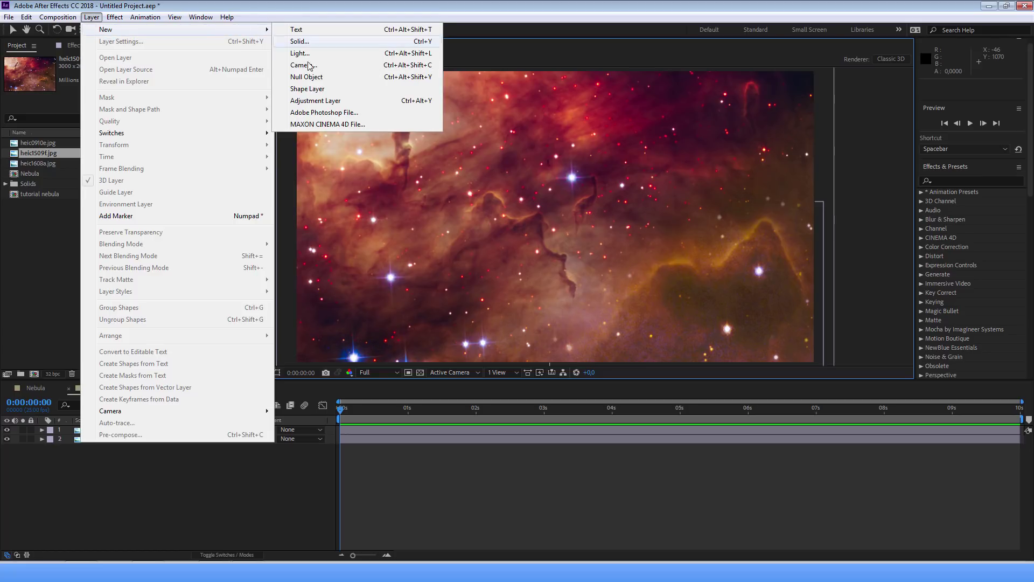
click(308, 65)
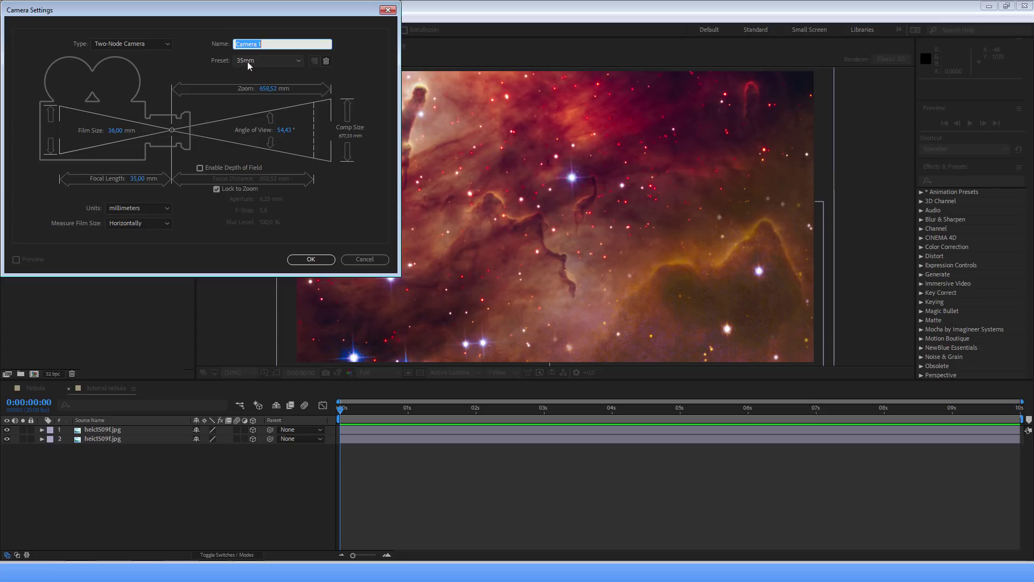
click(318, 263)
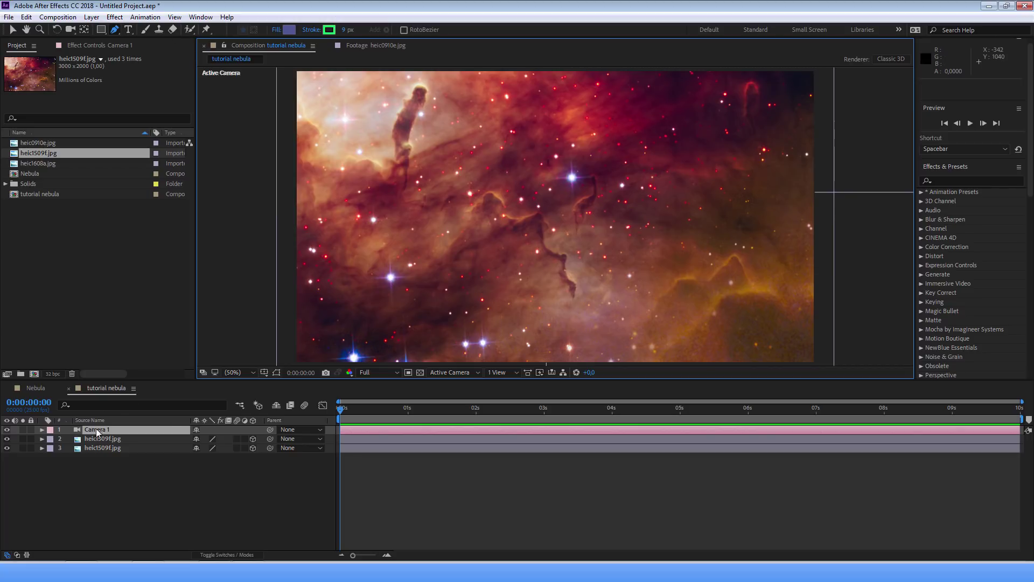
- Add a new null object and rename it 'control camara'
click(92, 17)
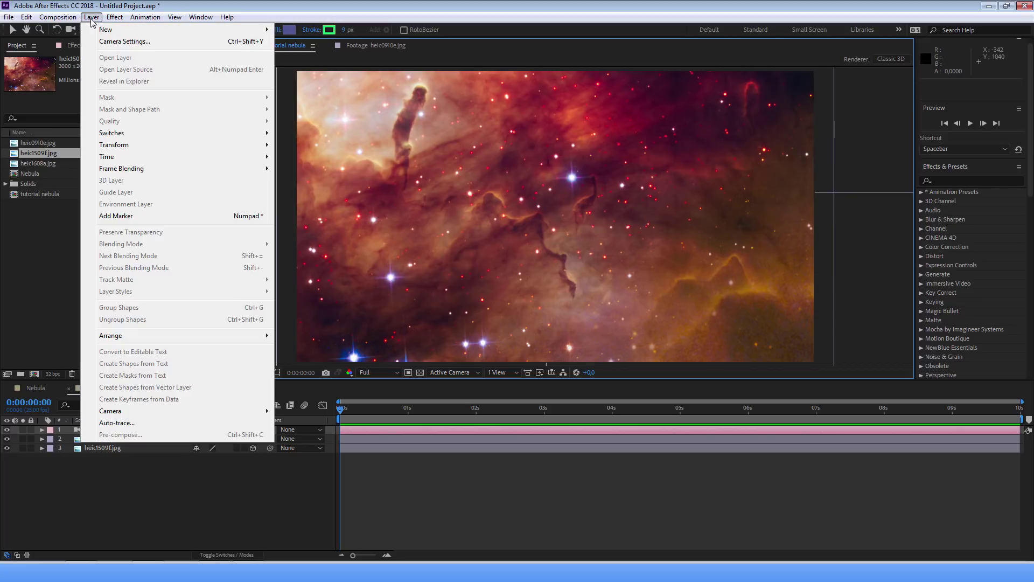
mouse_move(107, 31)
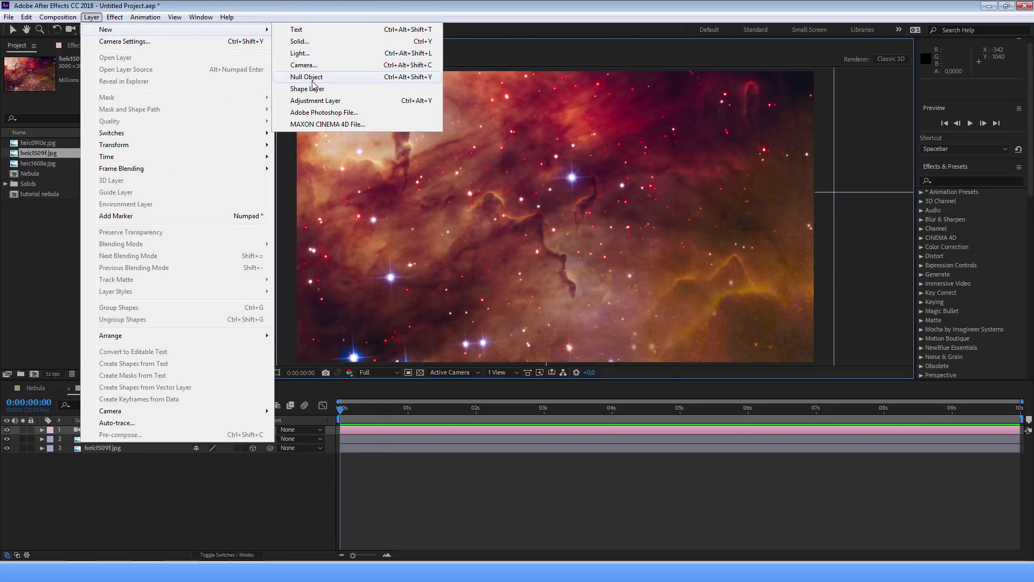
click(306, 77)
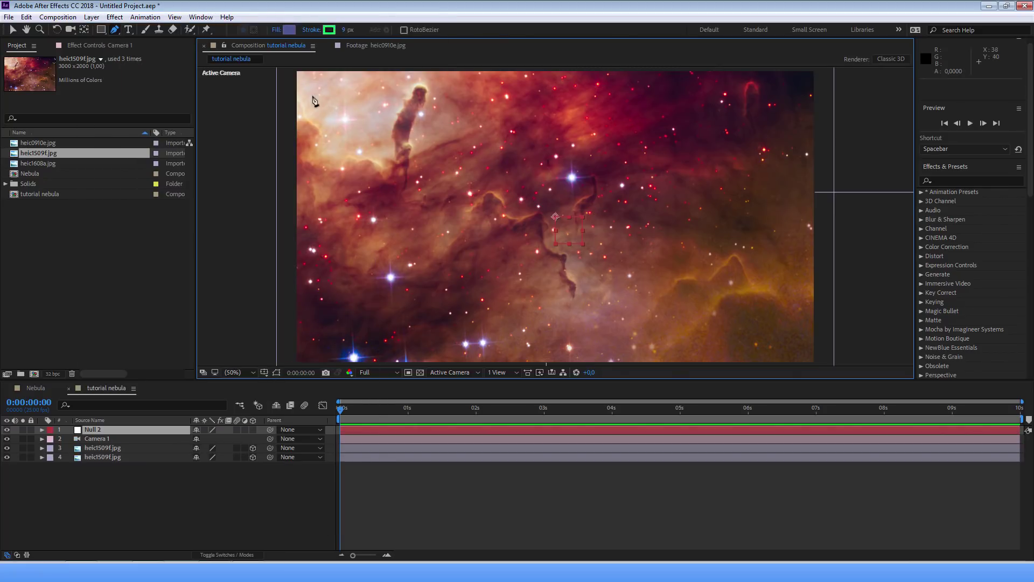
double_click(88, 431)
click(90, 434)
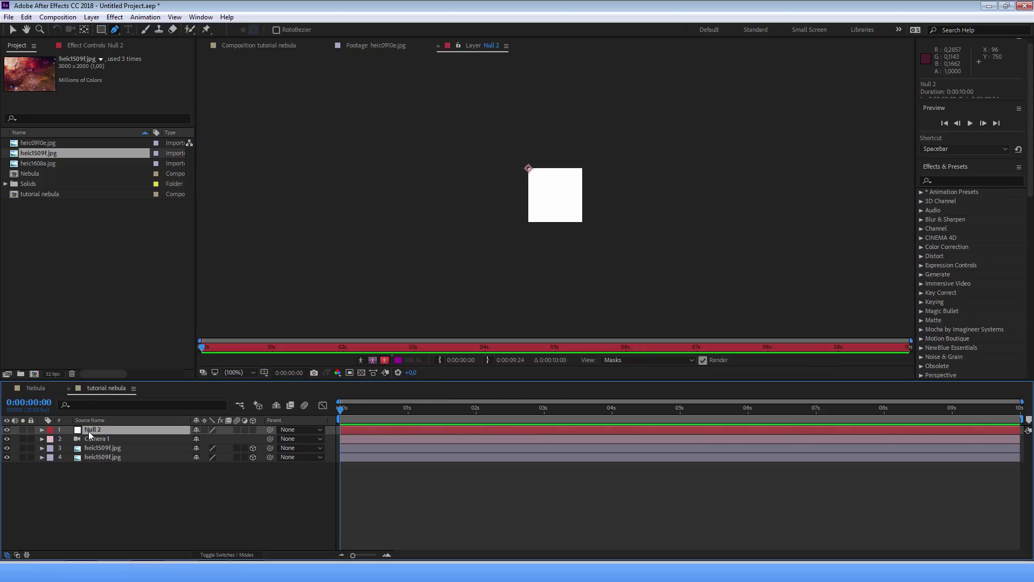
key(Return)
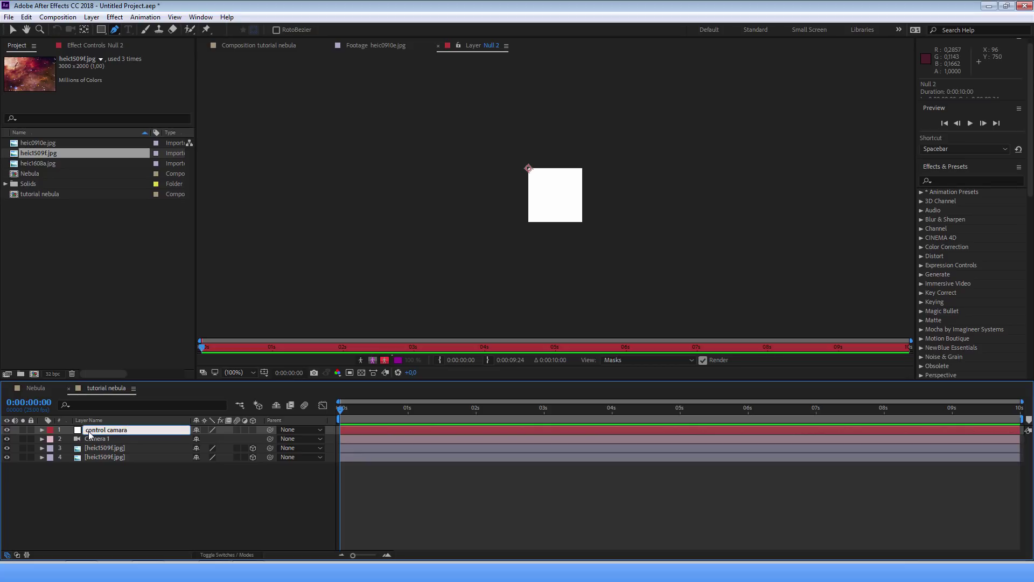
click(103, 501)
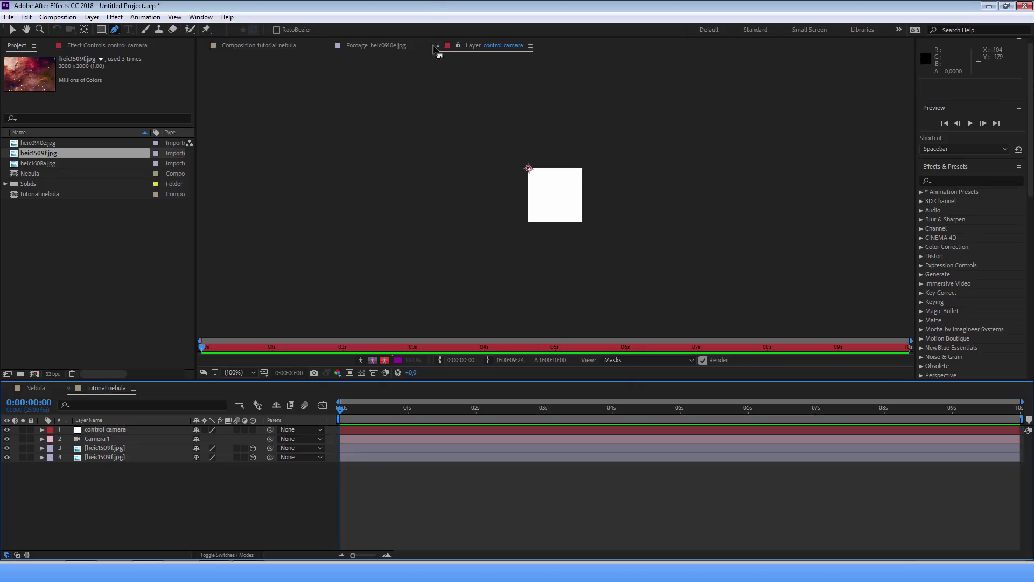
- Back in the tutorial nebula comp, parent Camera 1 to the control camara null and make the null 3D
click(437, 46)
click(264, 45)
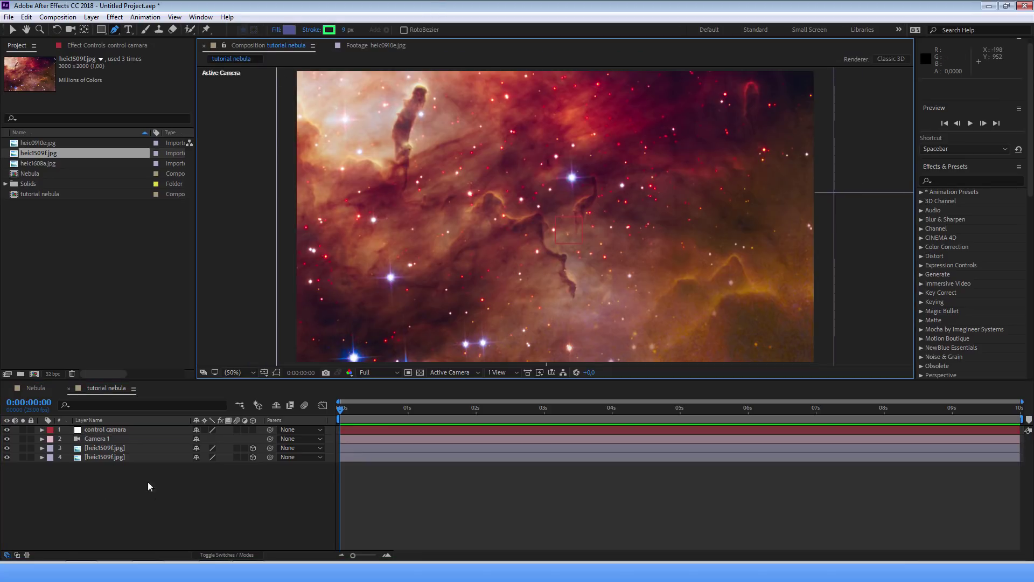
drag(269, 438, 93, 430)
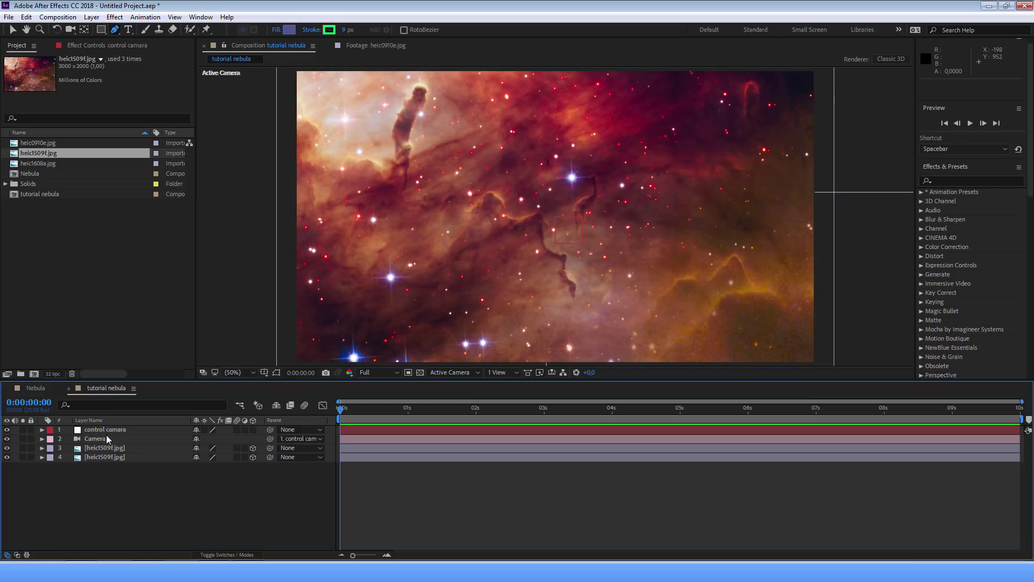
click(252, 429)
- Reveal the control camara null's Position and scrub its Z depth
click(98, 431)
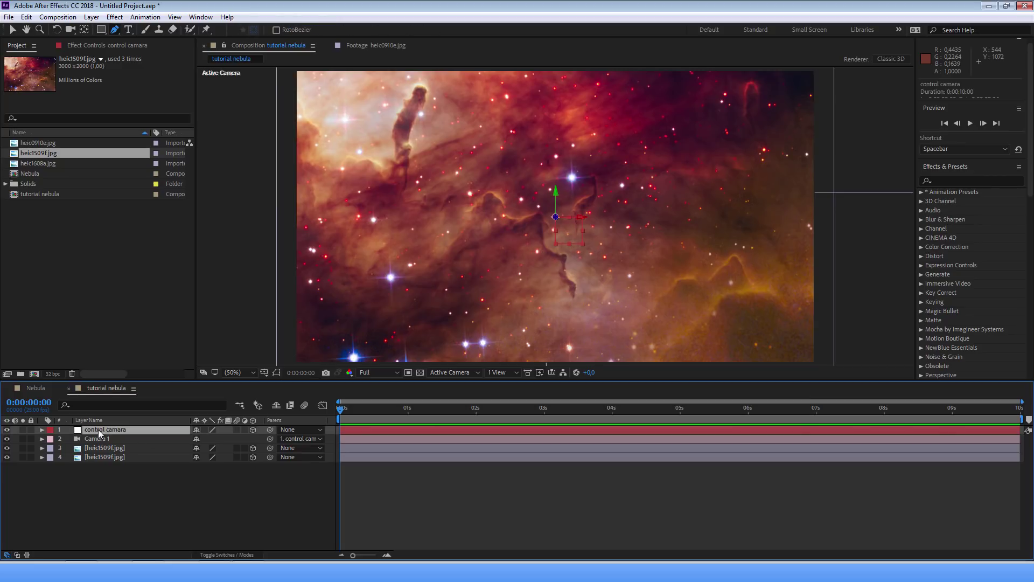
key(p)
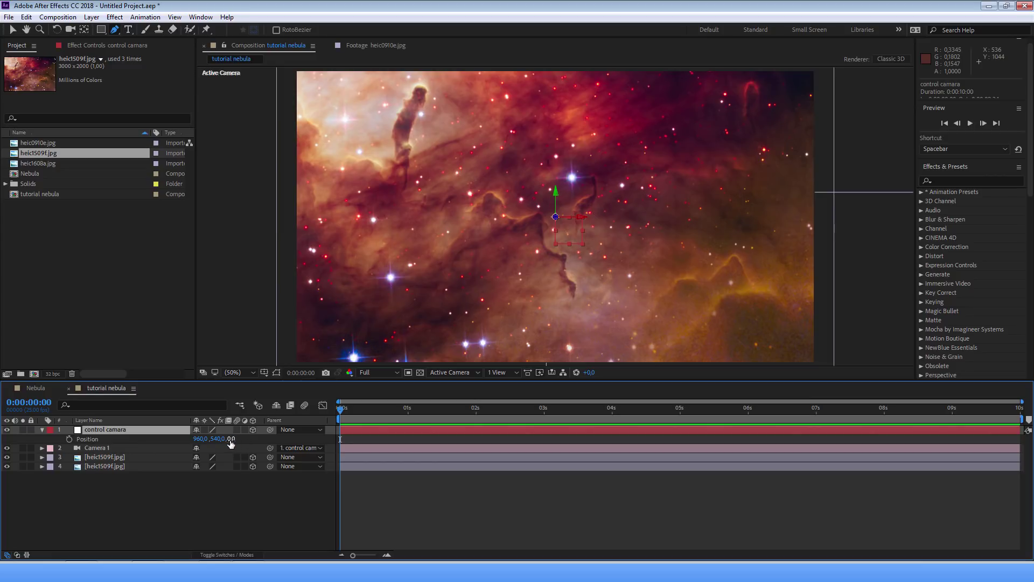
mouse_move(230, 440)
mouse_down()
mouse_move(447, 430)
mouse_move(171, 435)
mouse_up()
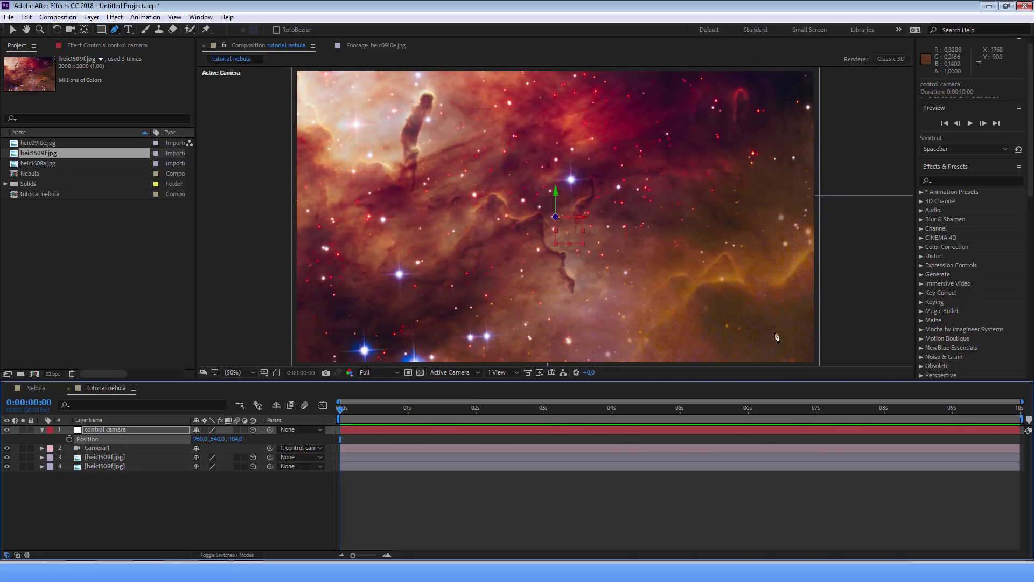
- Move the heic1509f image up and left while testing the camera null's Z depth
click(115, 457)
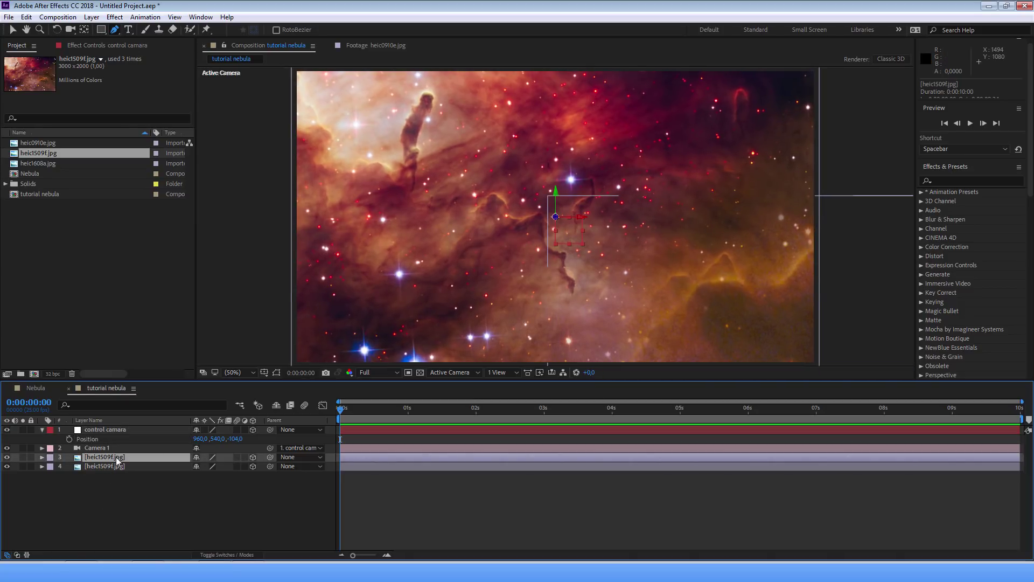
click(114, 473)
click(115, 458)
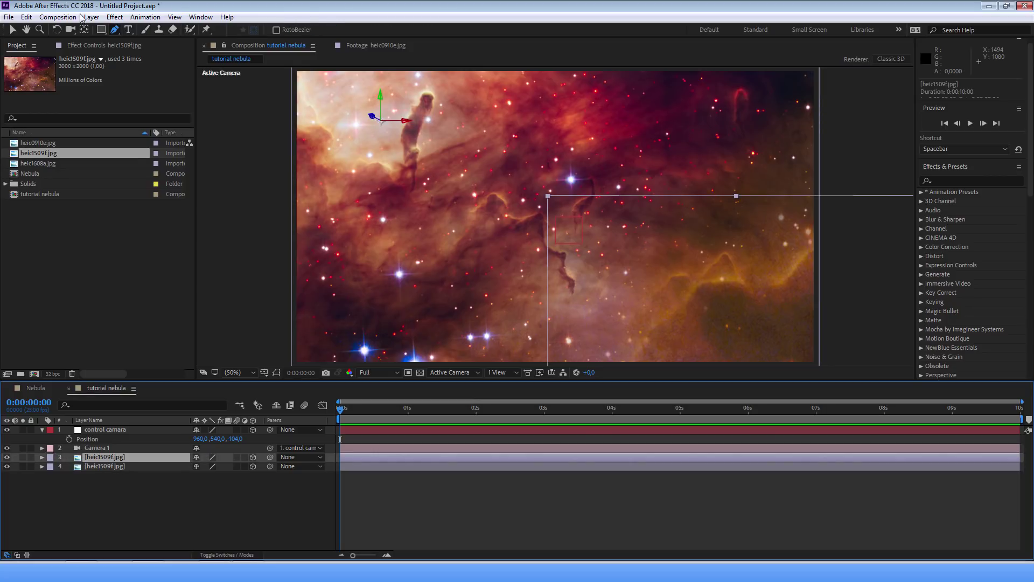
click(15, 30)
mouse_move(758, 299)
mouse_down()
mouse_move(676, 273)
mouse_move(674, 263)
mouse_up()
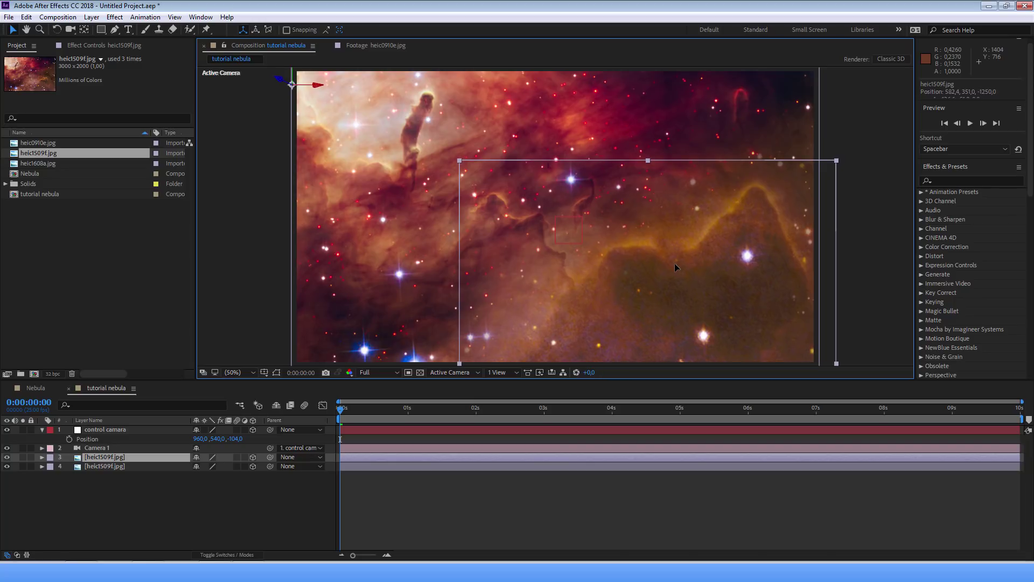
drag(233, 438, 237, 446)
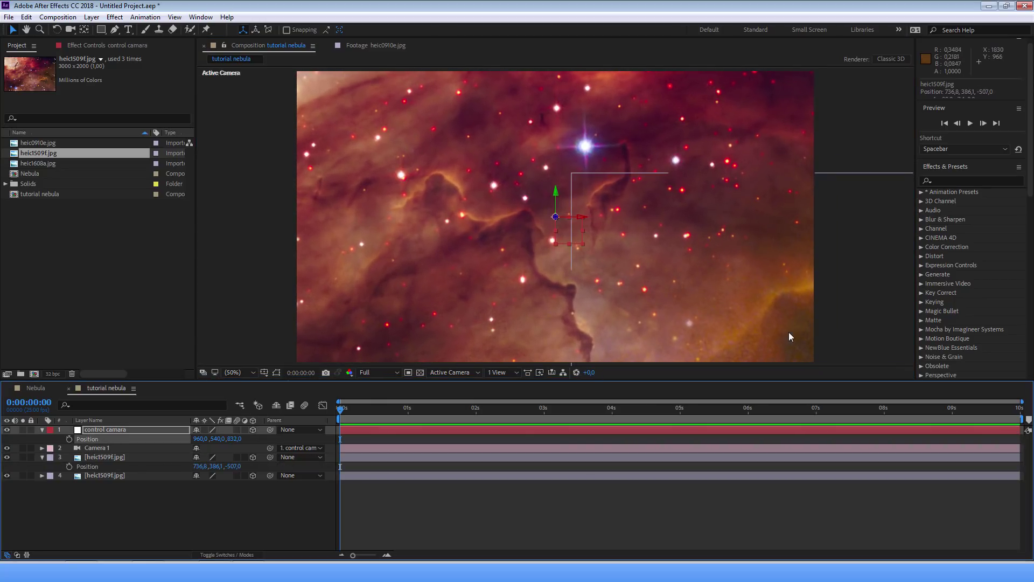
drag(789, 332, 768, 325)
mouse_move(232, 438)
mouse_down()
mouse_move(240, 438)
mouse_move(2, 439)
mouse_up()
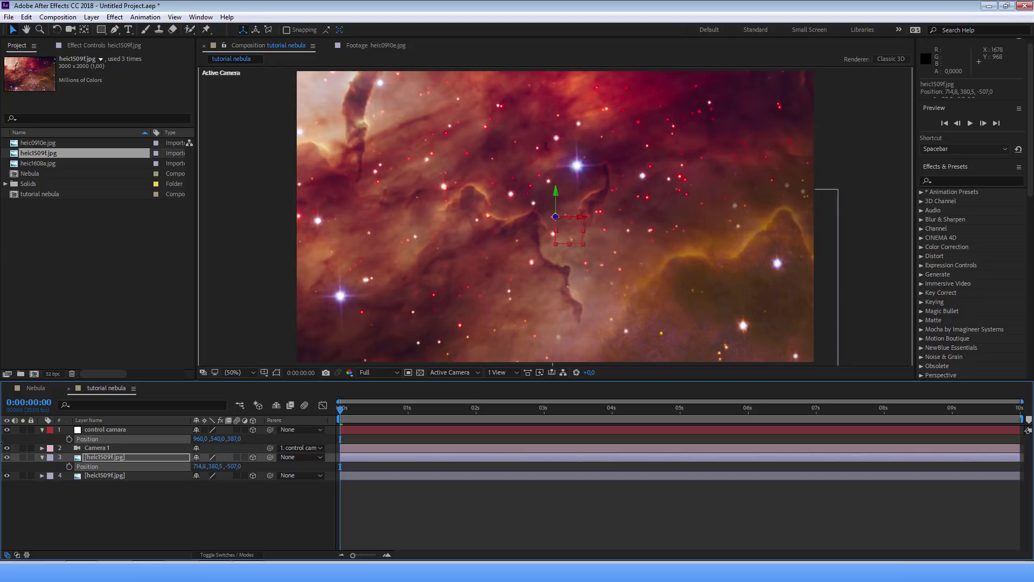
drag(715, 319, 732, 308)
key(Return)
- Settle the null's Z position at -118 and add heic0910e.jpg to the composition
mouse_move(233, 438)
mouse_down()
mouse_move(298, 437)
mouse_move(588, 476)
mouse_move(186, 458)
mouse_move(32, 439)
mouse_move(54, 439)
mouse_up()
click(42, 457)
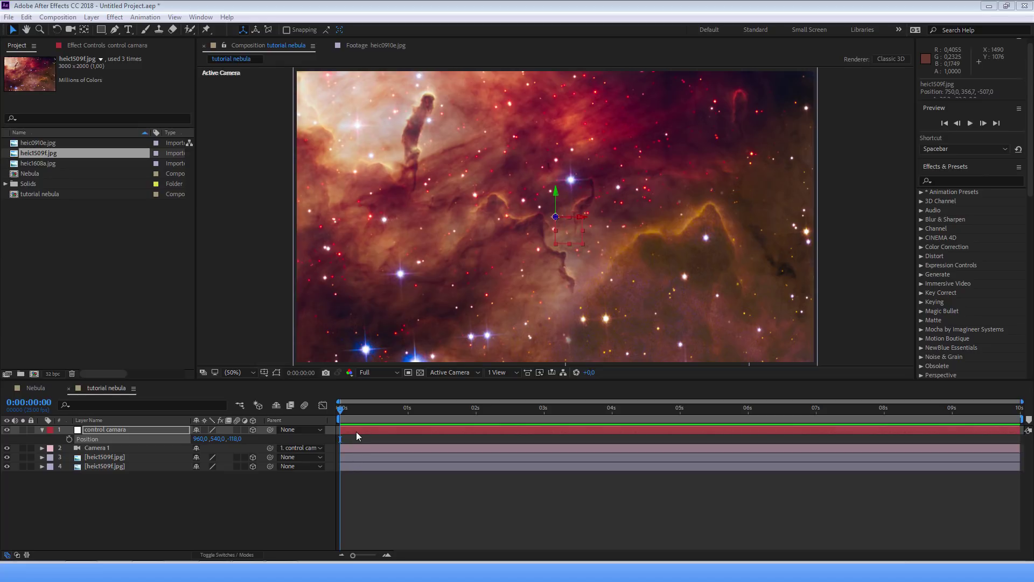
click(40, 142)
drag(41, 144, 101, 461)
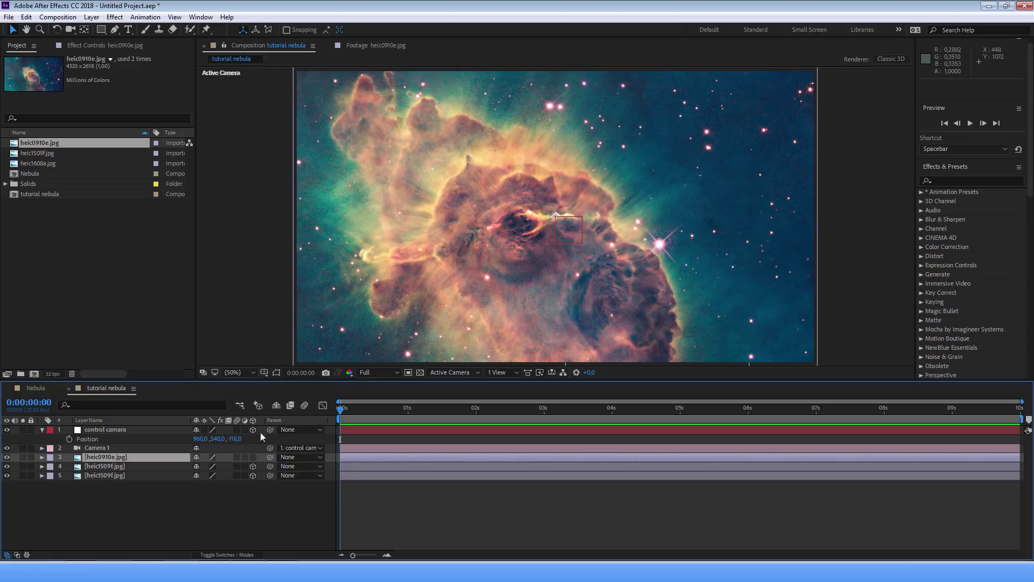
- Make heic0910e 3D, scale it to 43%, and drag it up-left over the red nebula
click(253, 457)
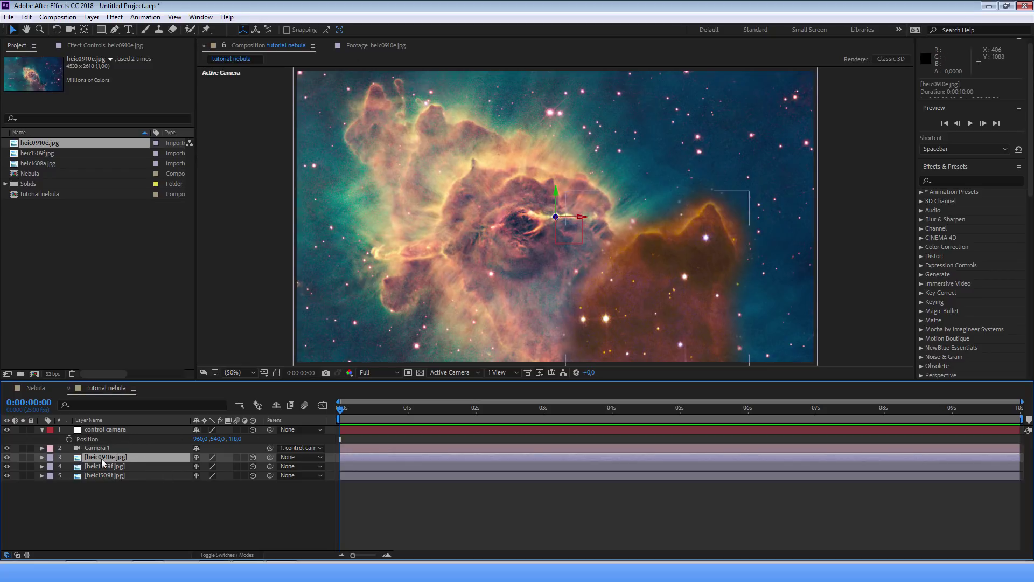
key(s)
drag(225, 467, 205, 467)
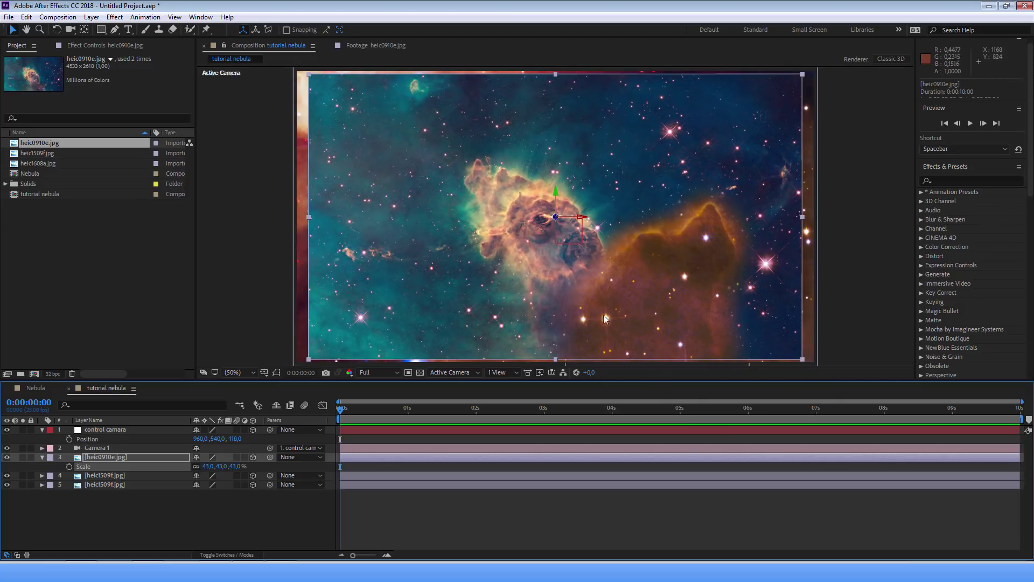
click(156, 475)
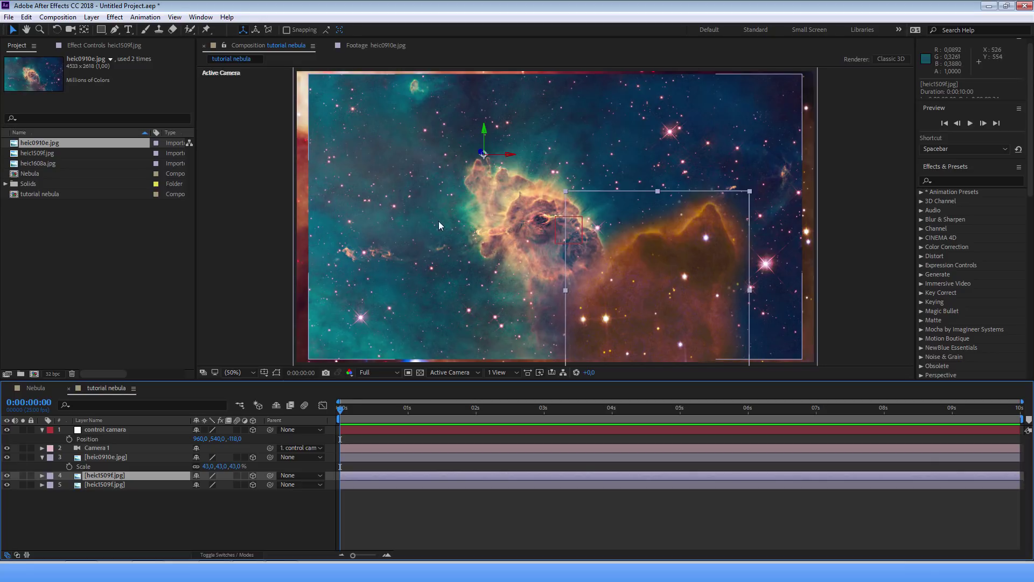
mouse_move(467, 246)
mouse_down()
mouse_move(406, 228)
mouse_move(350, 176)
mouse_up()
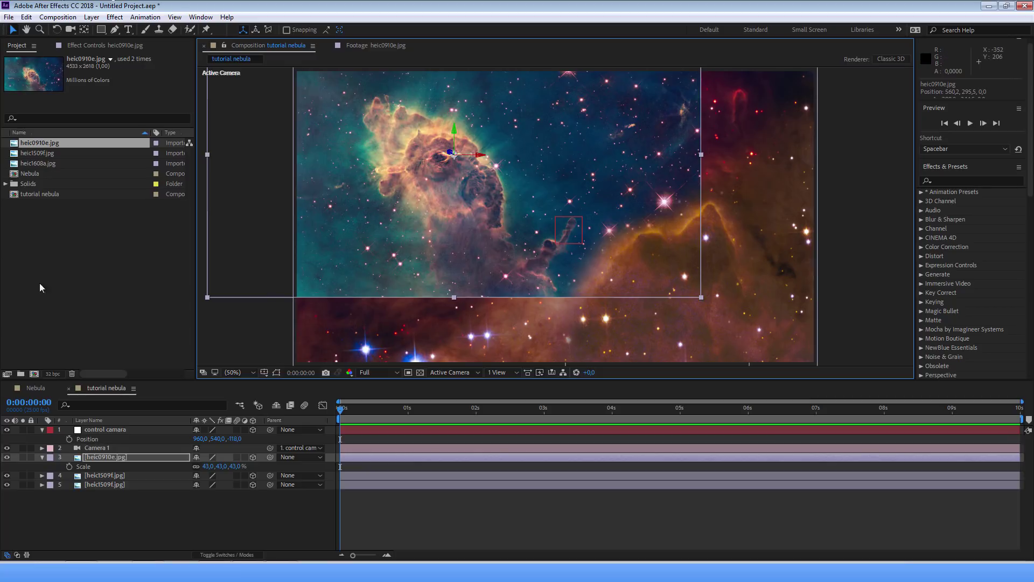
click(107, 458)
- Trace a closed Pen-tool mask around the heic0910e nebula pillar
click(115, 29)
click(372, 90)
click(360, 115)
click(363, 132)
click(370, 143)
click(375, 154)
click(372, 166)
click(371, 178)
click(389, 207)
click(401, 202)
mouse_move(422, 243)
mouse_down()
mouse_move(466, 275)
mouse_move(522, 256)
mouse_move(510, 205)
mouse_up()
click(507, 171)
click(487, 151)
click(470, 125)
click(445, 115)
click(425, 105)
drag(418, 104, 362, 90)
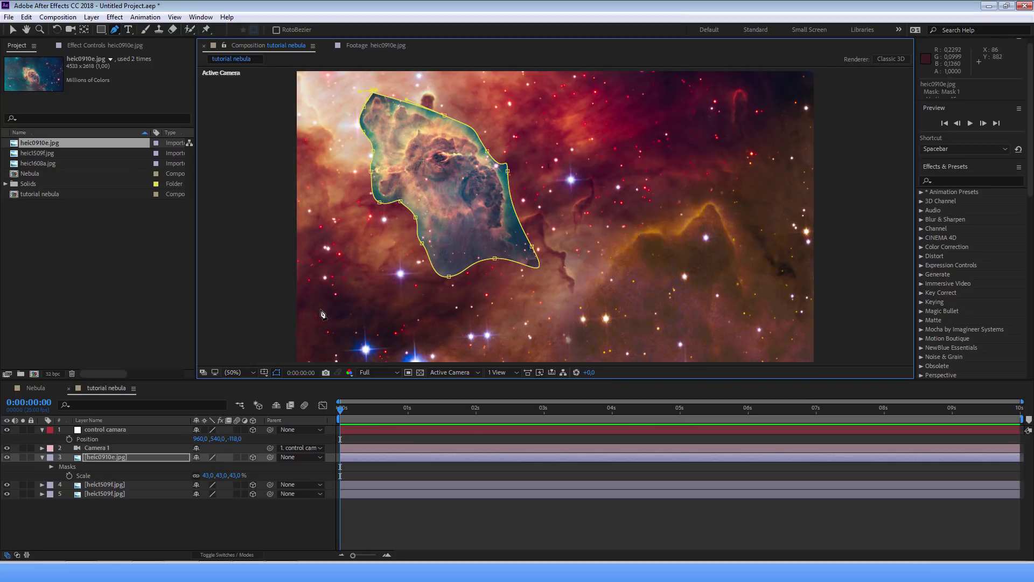
- Feather Mask 1 by 265 pixels, hide the mask outline, and reposition the pillar layer
click(52, 466)
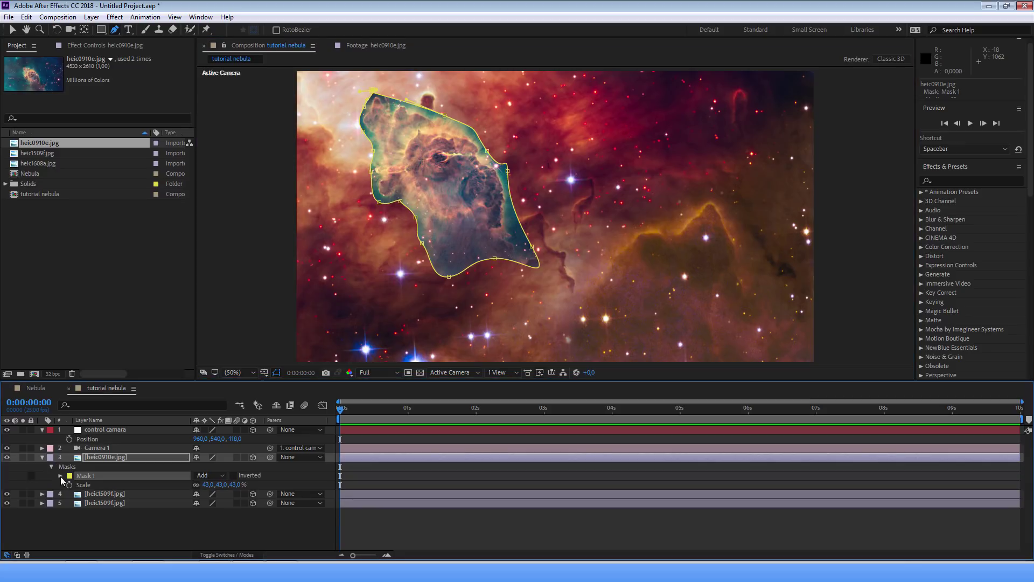
click(60, 475)
drag(216, 494, 290, 492)
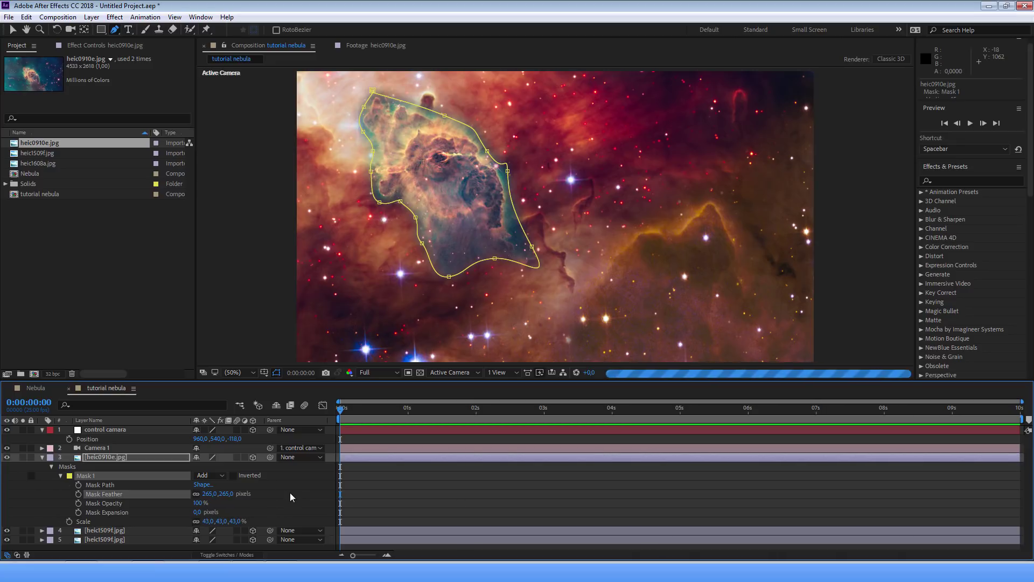
click(278, 372)
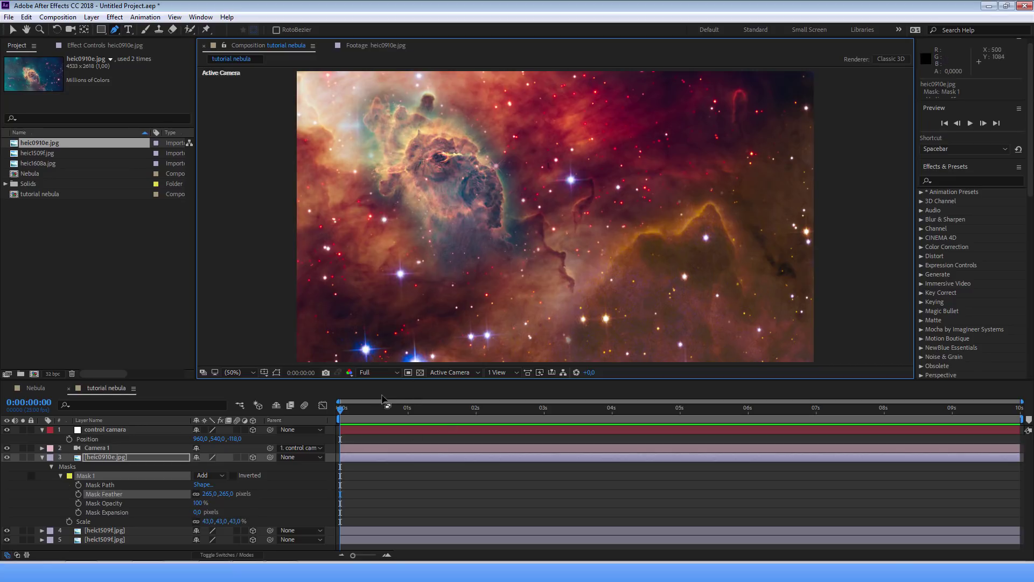
key(v)
mouse_move(453, 157)
mouse_down()
mouse_move(393, 200)
mouse_move(398, 188)
mouse_up()
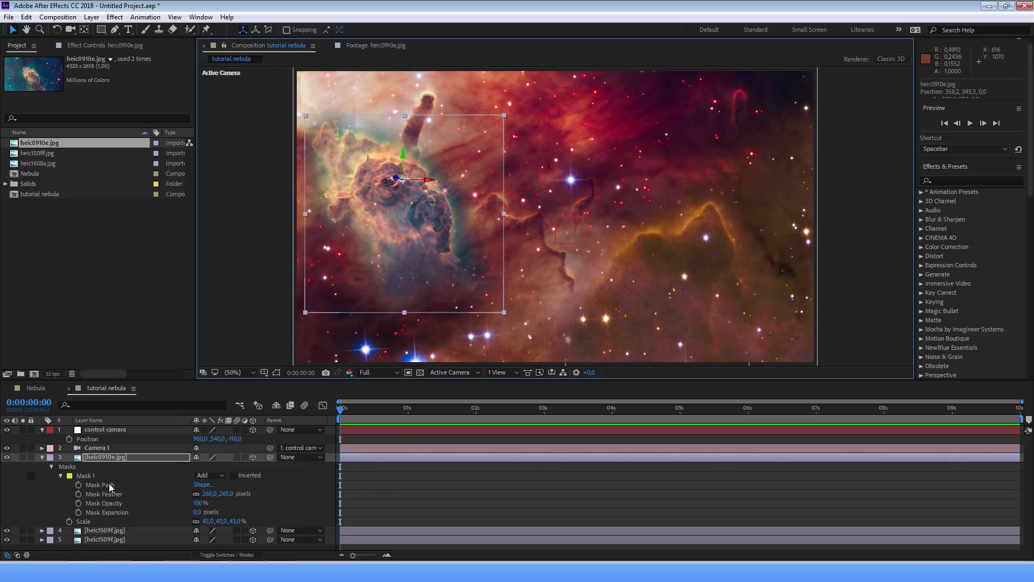
click(60, 475)
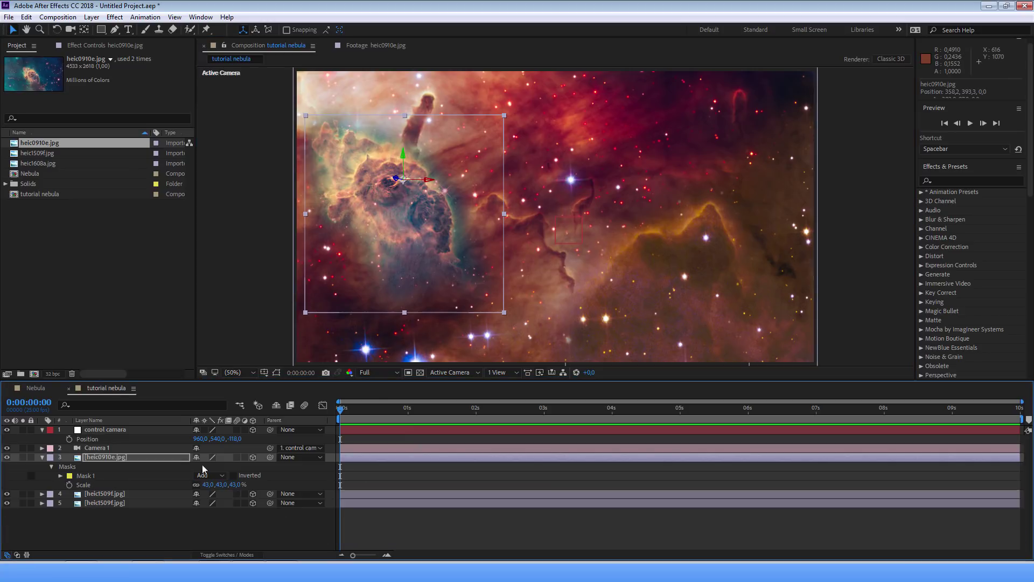
- Try Soft Light and Normal on heic0910e.jpg, then settle on Screen blending mode
click(221, 555)
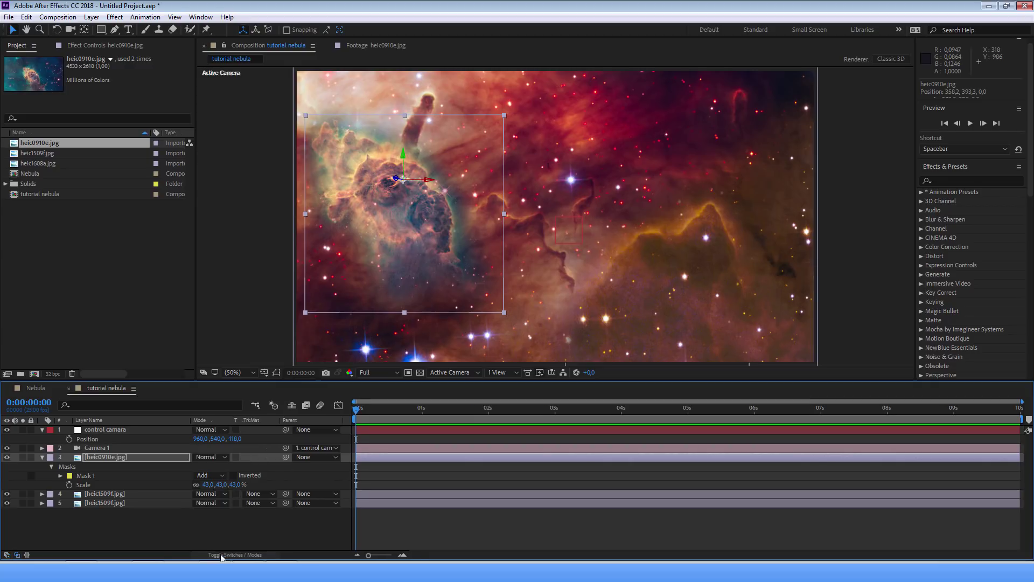
click(218, 457)
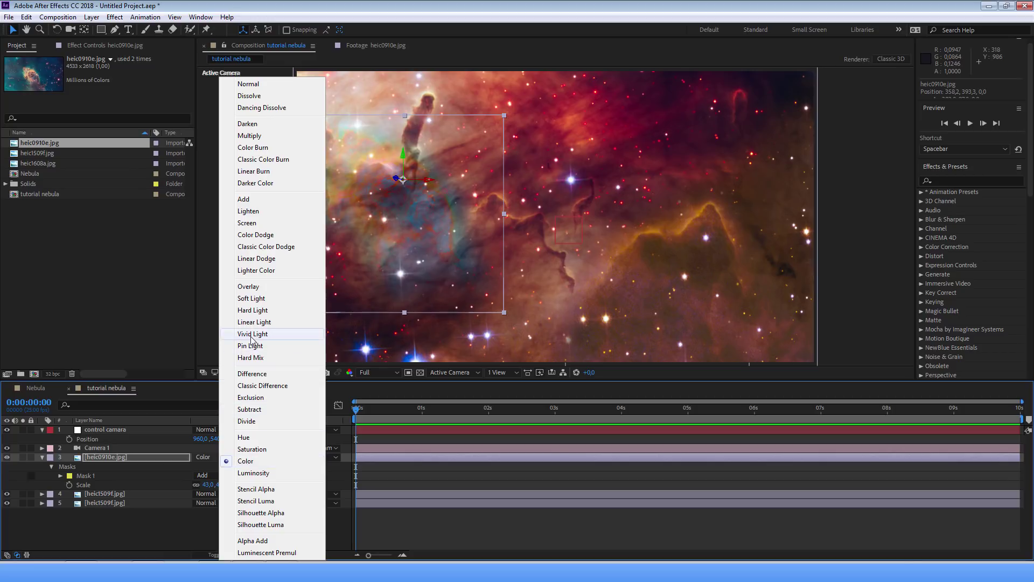
click(252, 299)
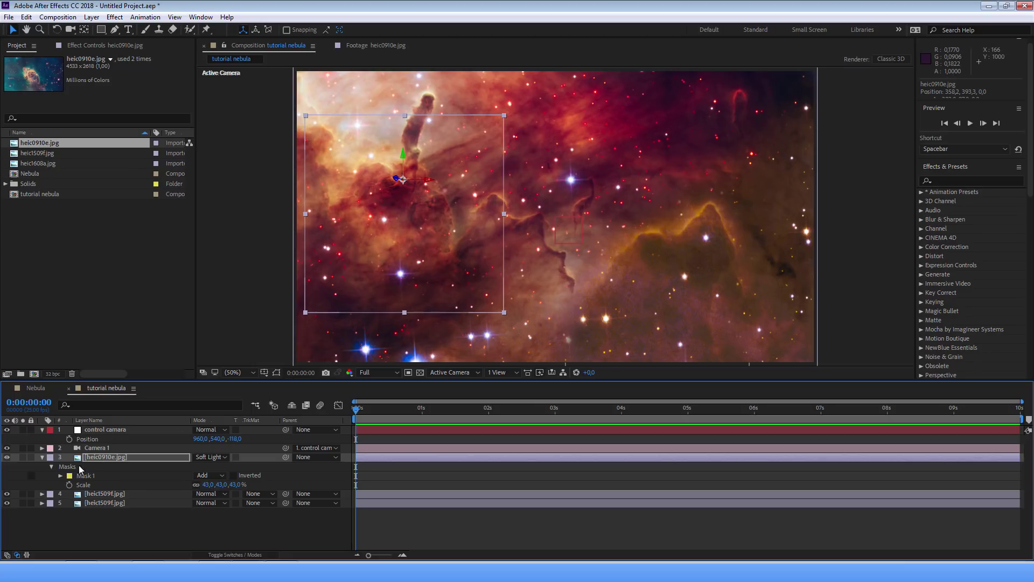
click(226, 459)
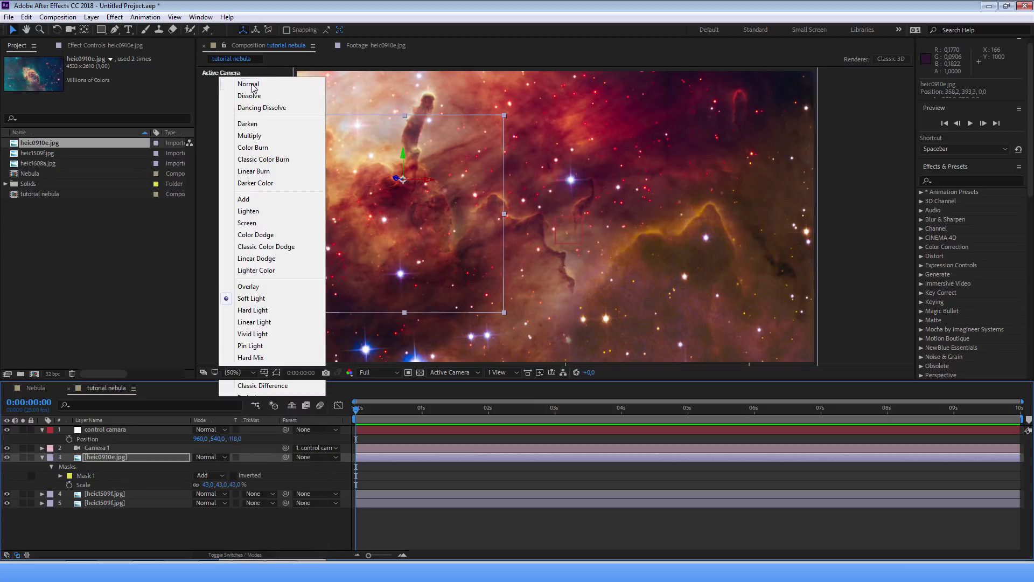
click(237, 81)
click(211, 458)
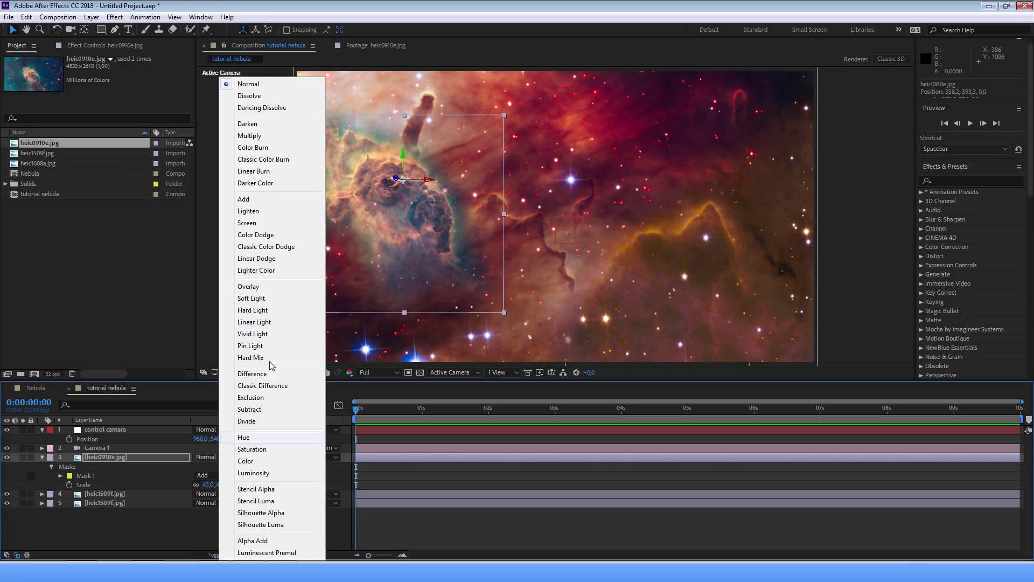
click(261, 300)
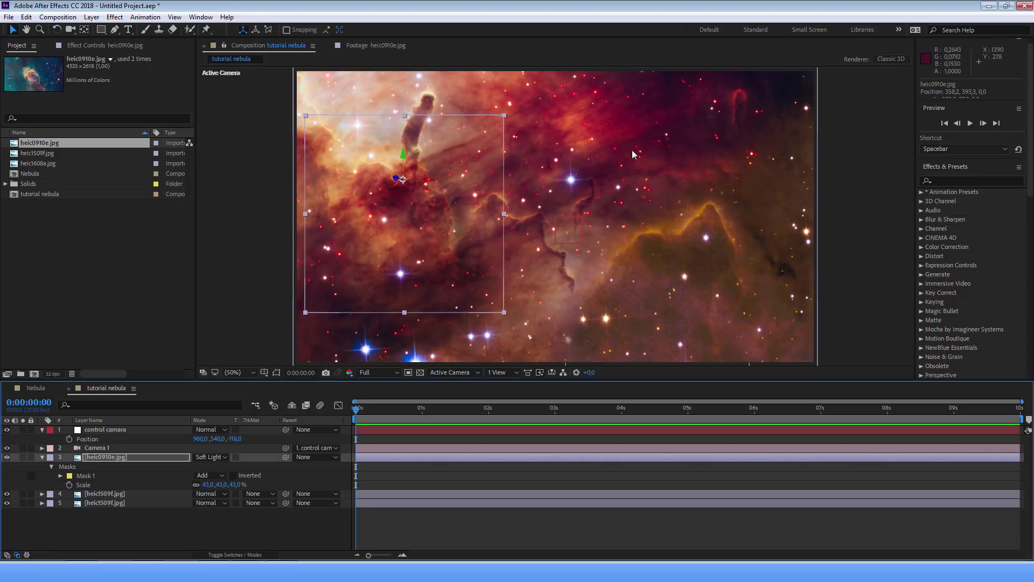
click(216, 457)
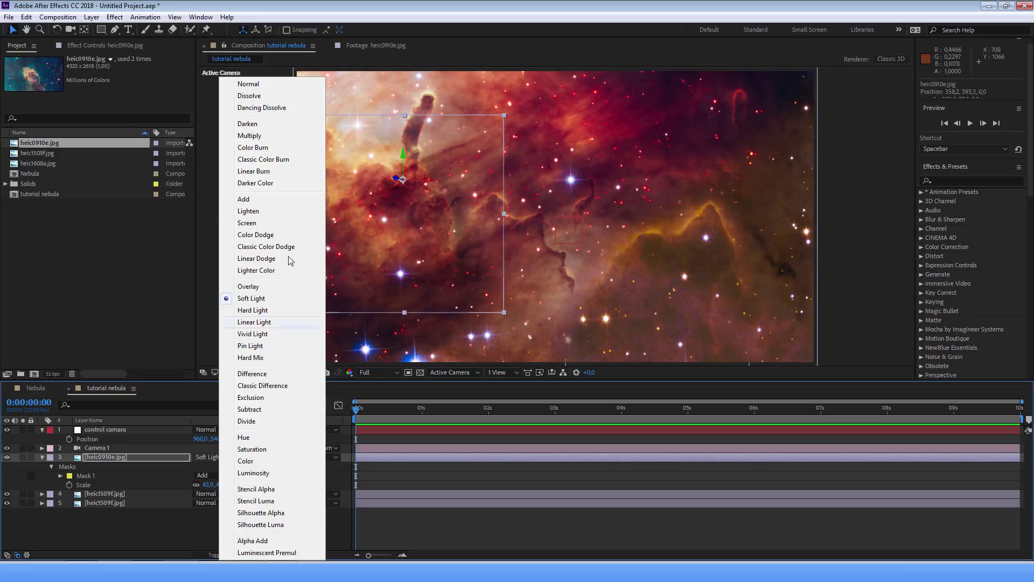
click(253, 223)
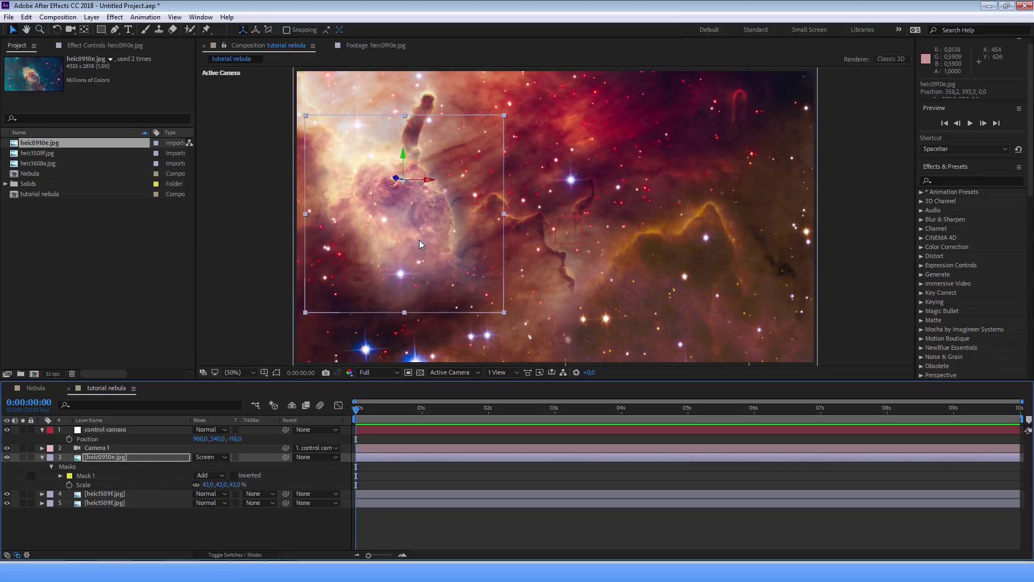
click(965, 181)
- Search for the Curves effect and apply it to heic0910e.jpg
key(c)
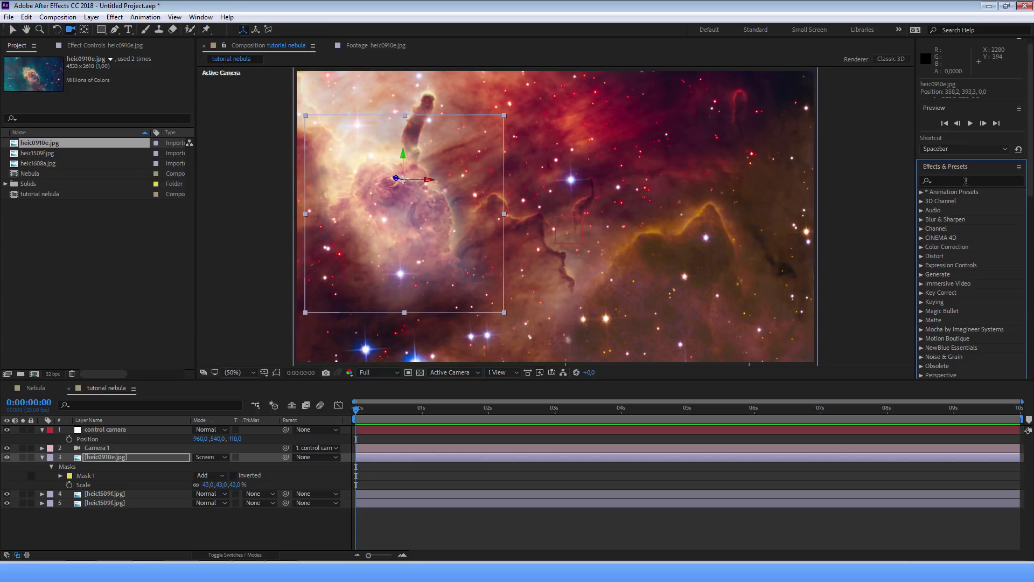
key(v)
click(964, 180)
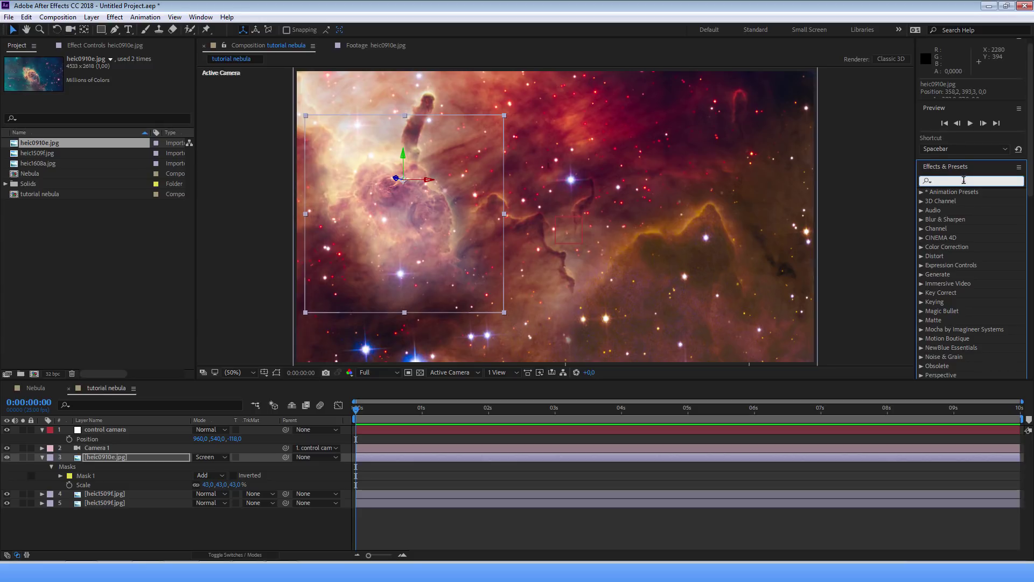
text(curvas)
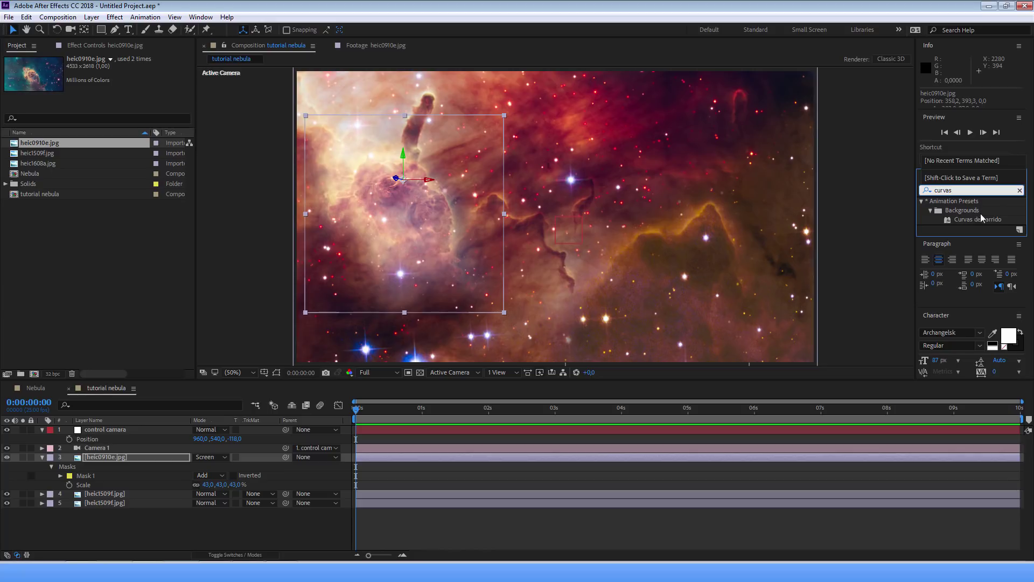
click(949, 191)
text(ves)
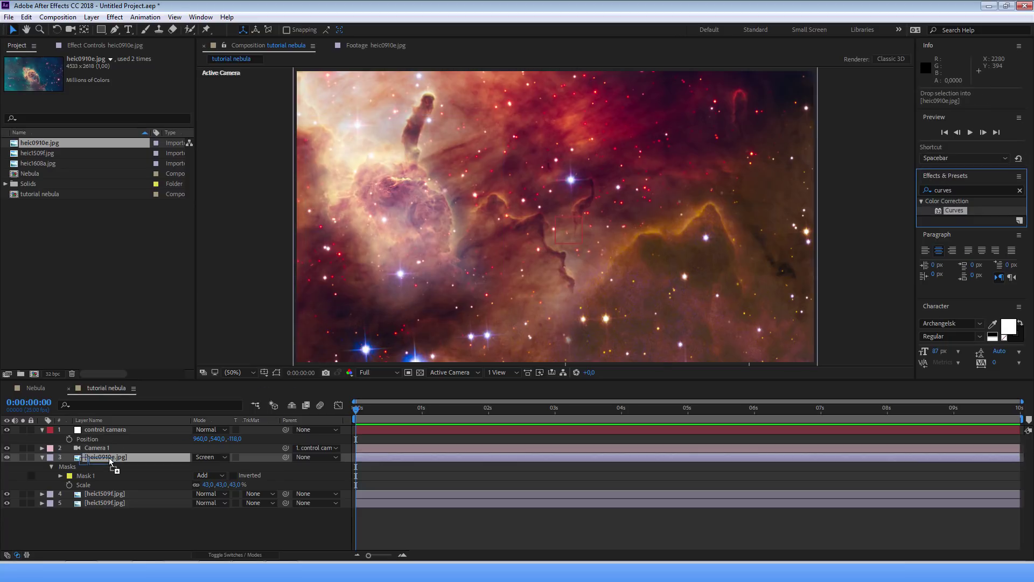
drag(198, 438, 110, 459)
- Pull two RGB curve points below the diagonal to darken the nebula
drag(67, 202, 71, 229)
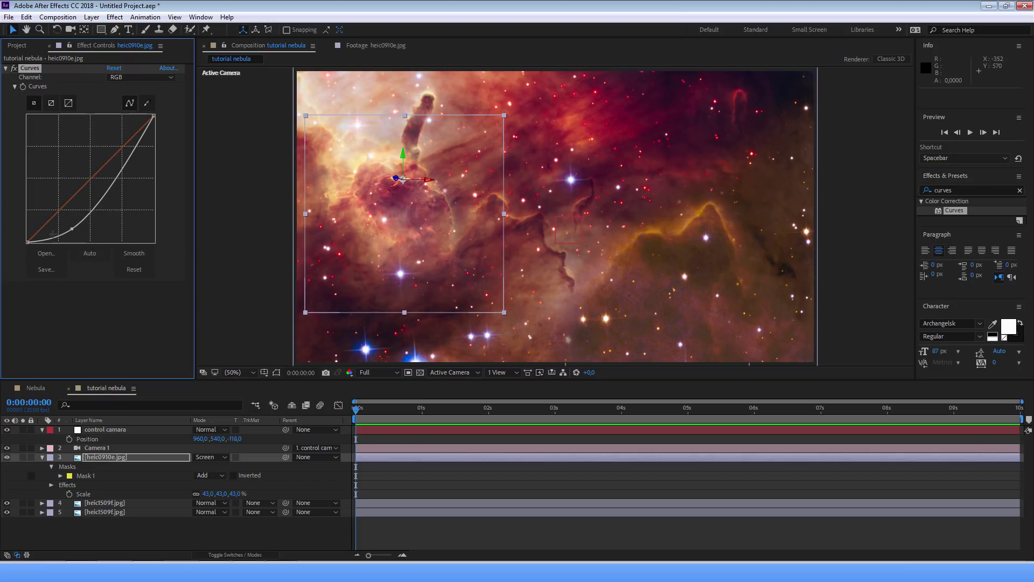
drag(93, 211, 95, 211)
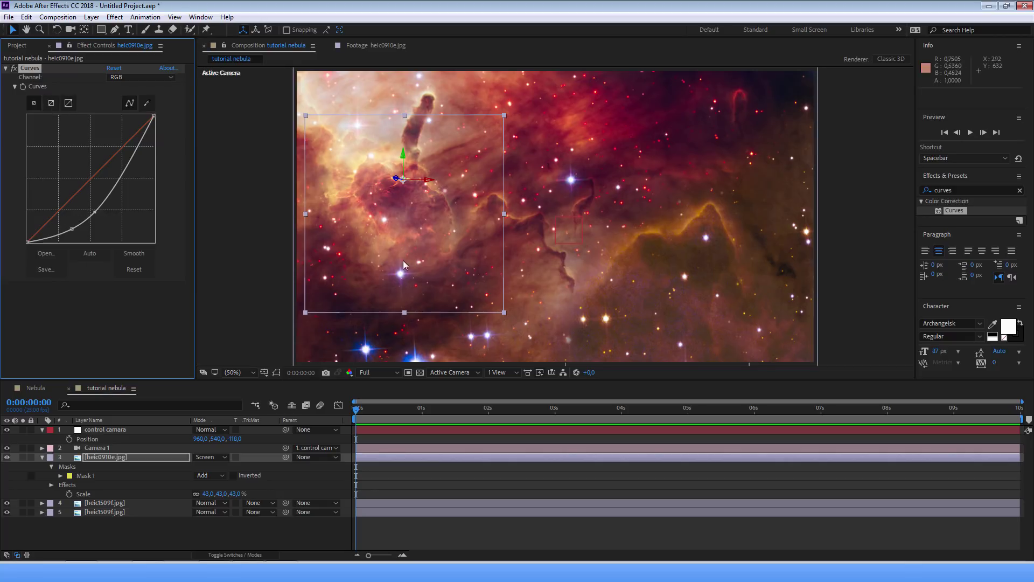
drag(72, 229, 77, 233)
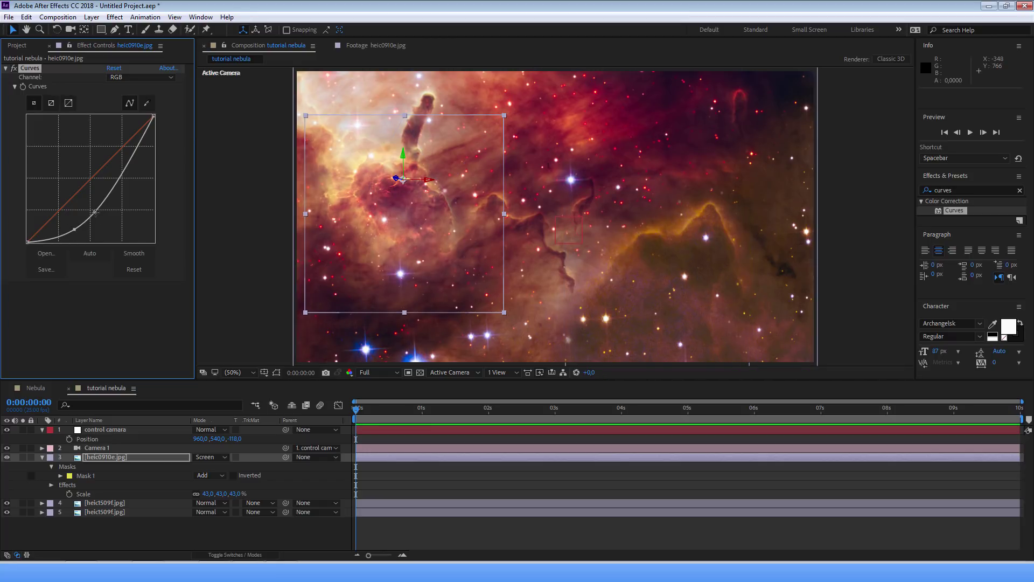
drag(94, 212, 97, 217)
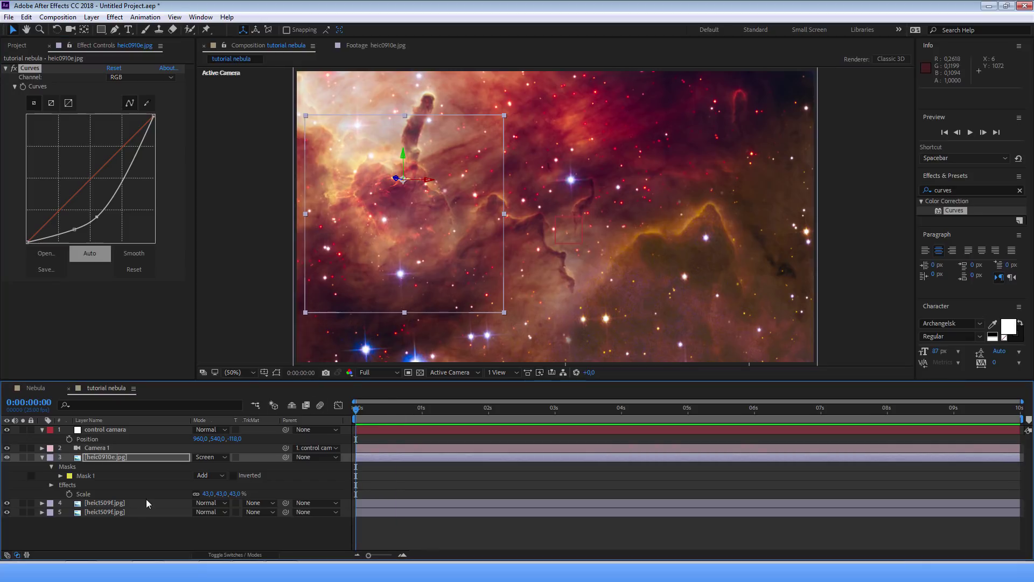
click(99, 457)
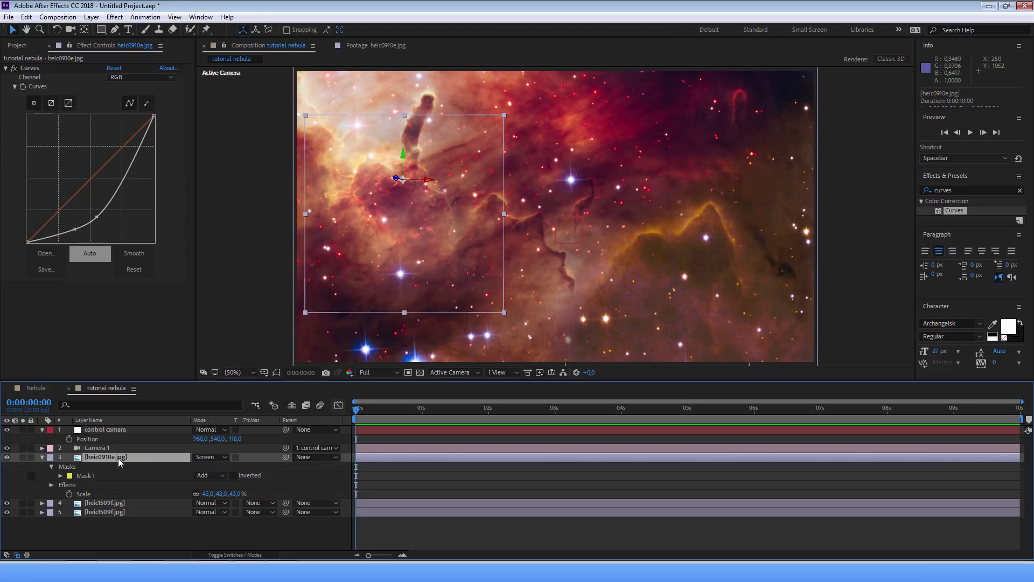
- Push heic0910e.jpg back to Z -1150 and shift it right to reframe it
key(p)
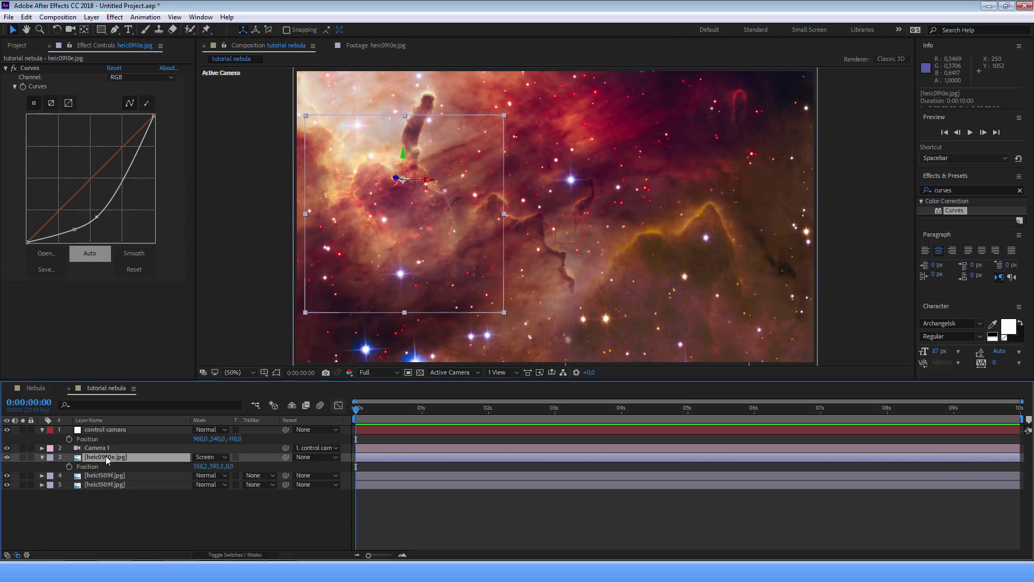
drag(230, 467, 3, 468)
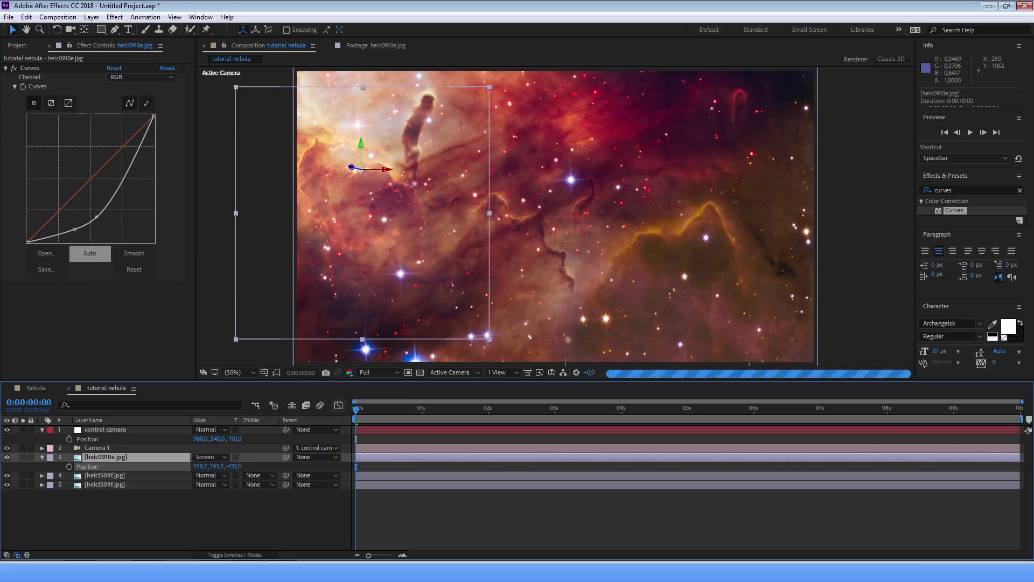
drag(235, 466, 247, 467)
mouse_move(404, 230)
mouse_down()
mouse_move(617, 240)
mouse_move(565, 165)
mouse_move(568, 186)
mouse_up()
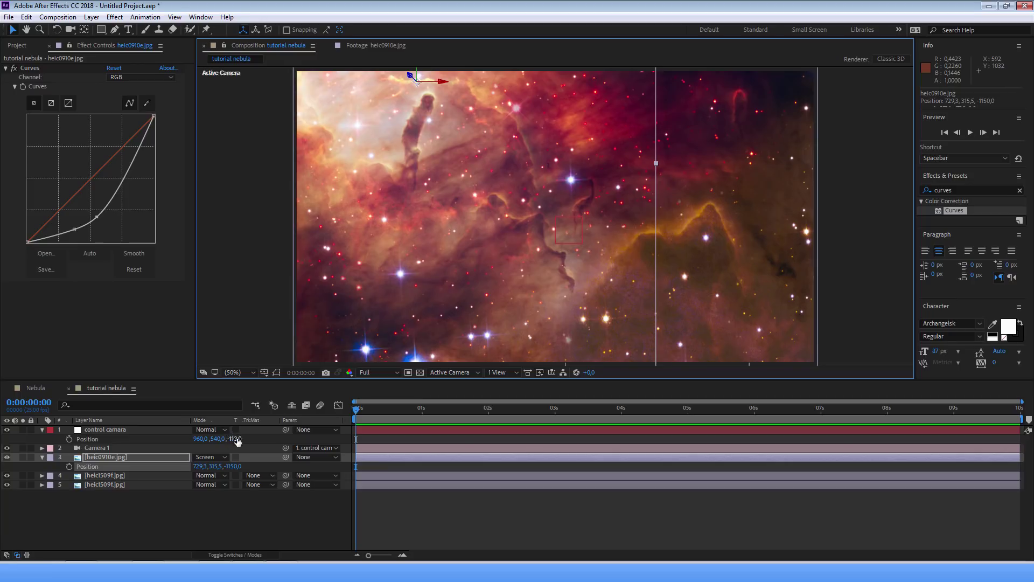
- Set the control camera null's Z to -107 and add heic1608a.jpg above layer 3
drag(237, 440, 162, 441)
mouse_move(235, 439)
mouse_down()
mouse_move(169, 449)
mouse_move(240, 448)
mouse_up()
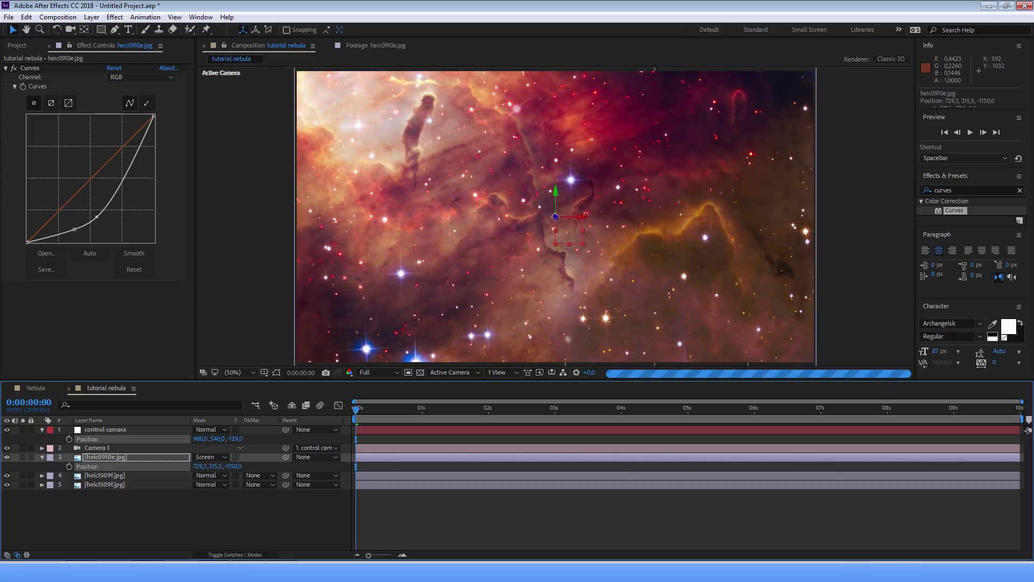
click(287, 430)
drag(235, 441, 356, 437)
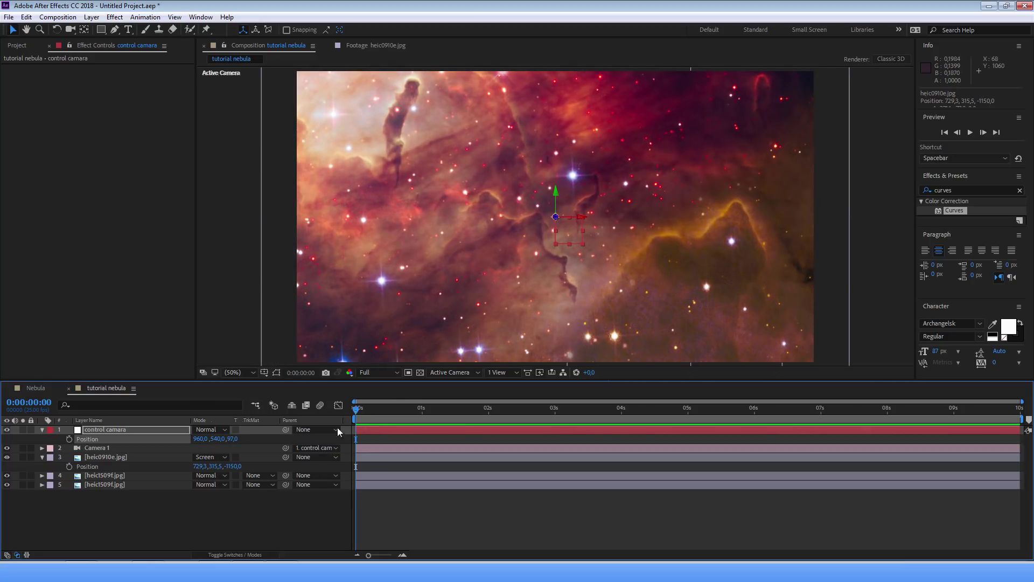
drag(232, 439, 396, 435)
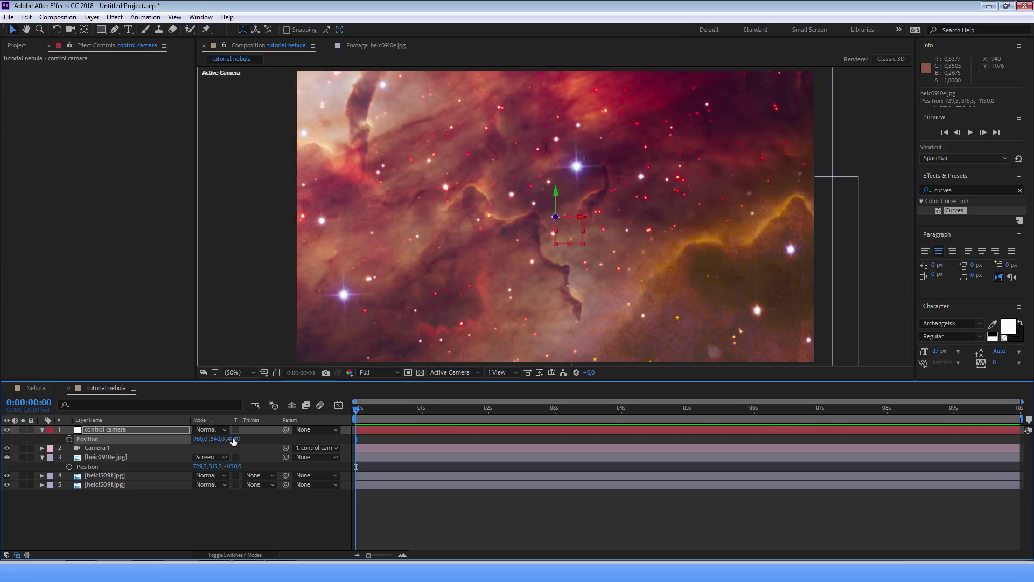
mouse_move(232, 439)
mouse_down()
mouse_move(351, 435)
mouse_move(17, 511)
mouse_up()
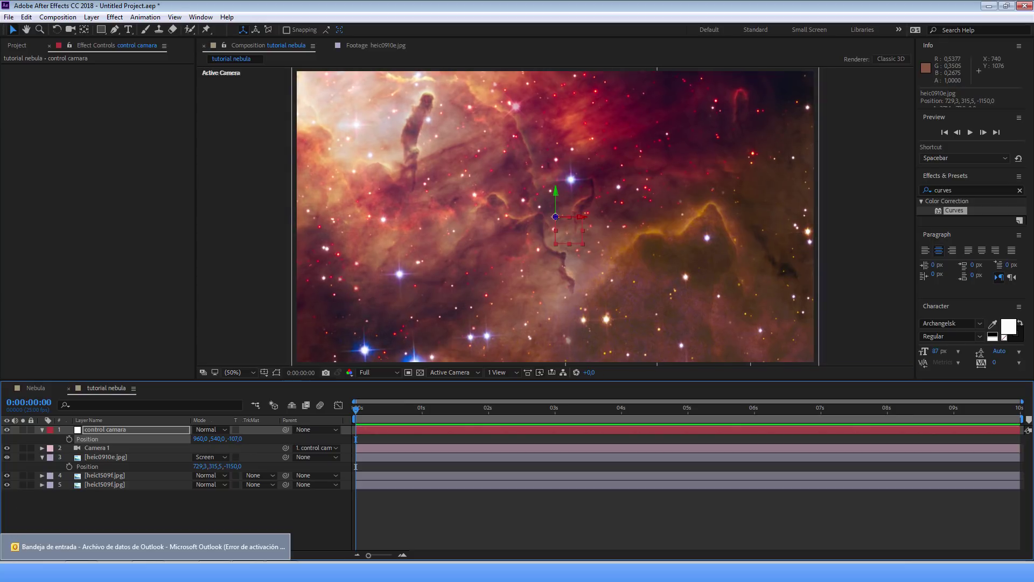
click(19, 47)
drag(37, 164, 97, 456)
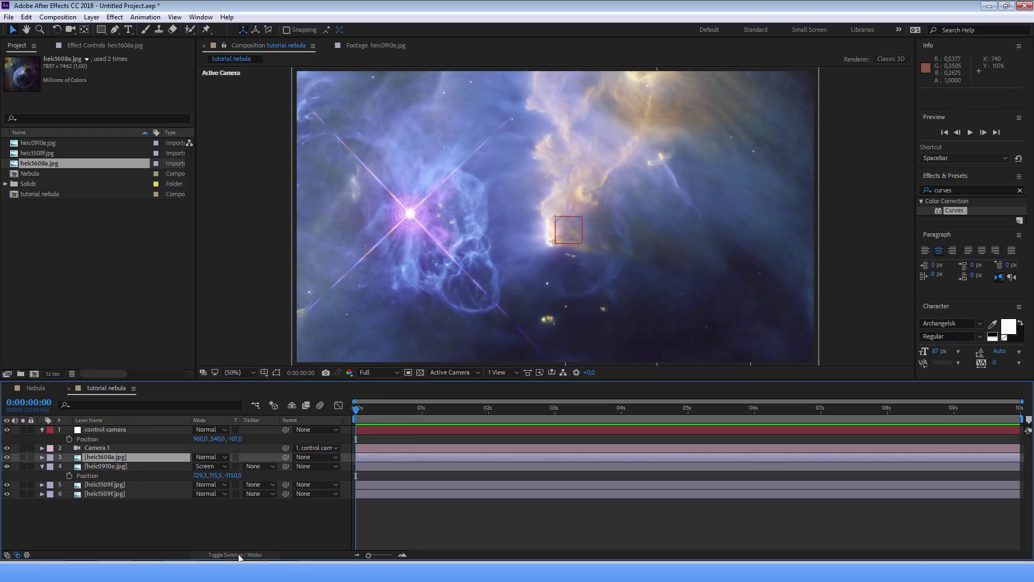
- Make heic1608a.jpg 3D, scale it to 24%, and reposition it in frame
click(239, 555)
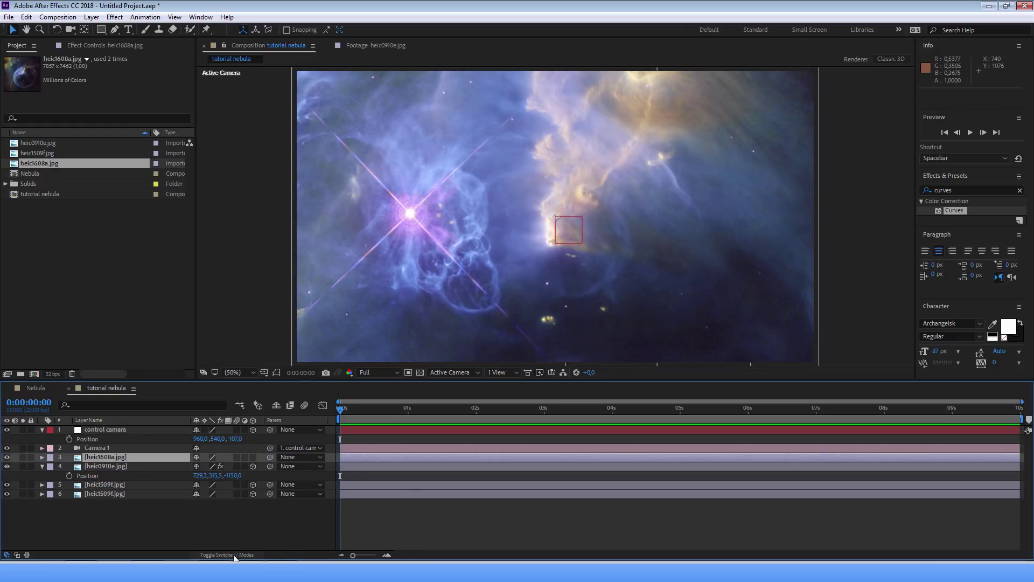
click(253, 456)
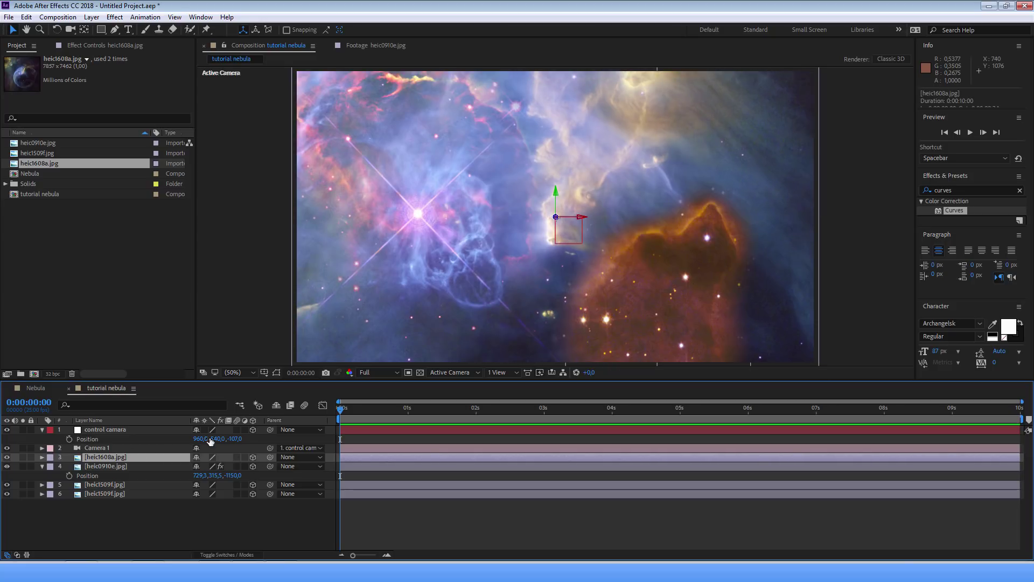
key(s)
mouse_move(197, 466)
mouse_down()
mouse_move(177, 469)
mouse_move(259, 474)
mouse_up()
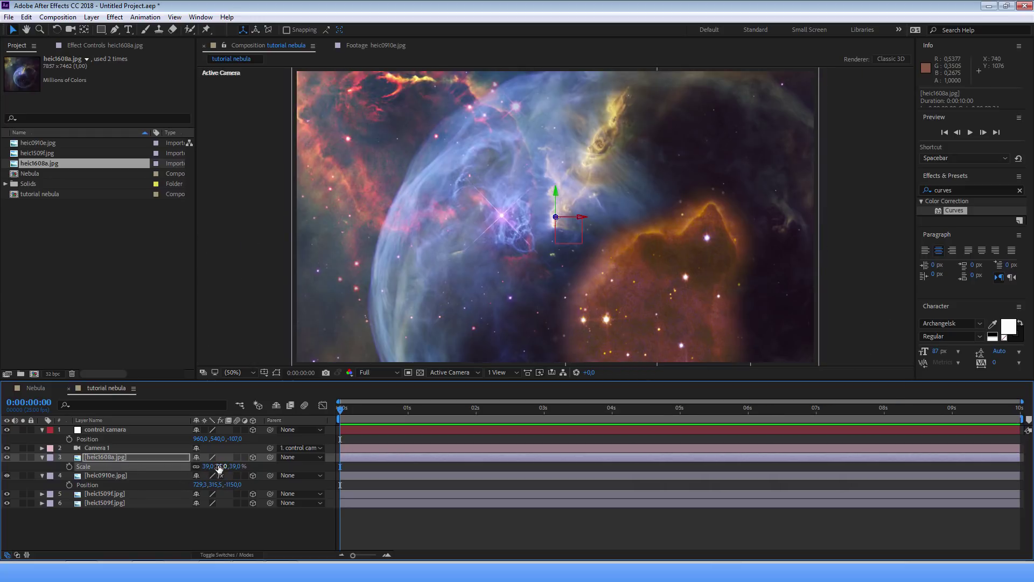
click(209, 467)
text(24)
key(Return)
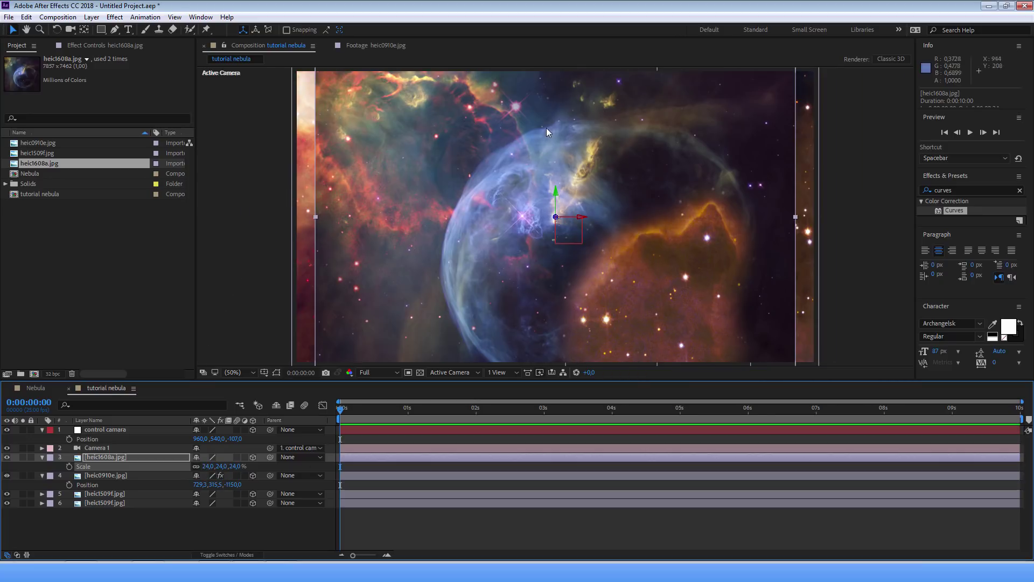
drag(461, 145, 468, 163)
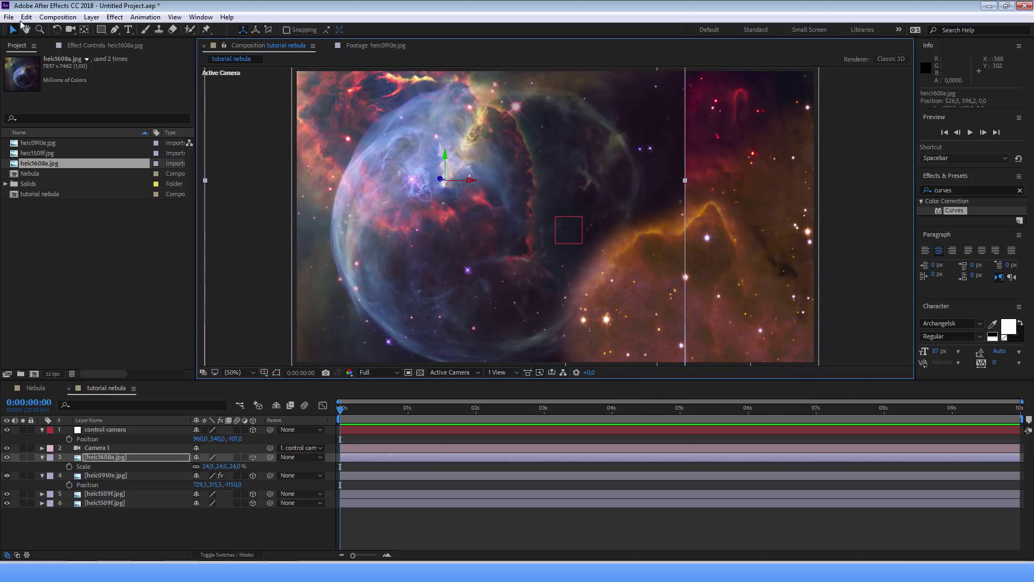
- Draw a closed curved mask around the heic1608a bubble
click(114, 29)
click(395, 101)
click(331, 168)
drag(326, 284, 339, 302)
drag(416, 353, 431, 354)
drag(544, 345, 569, 325)
drag(643, 213, 644, 156)
drag(608, 102, 576, 93)
drag(450, 77, 439, 82)
click(394, 100)
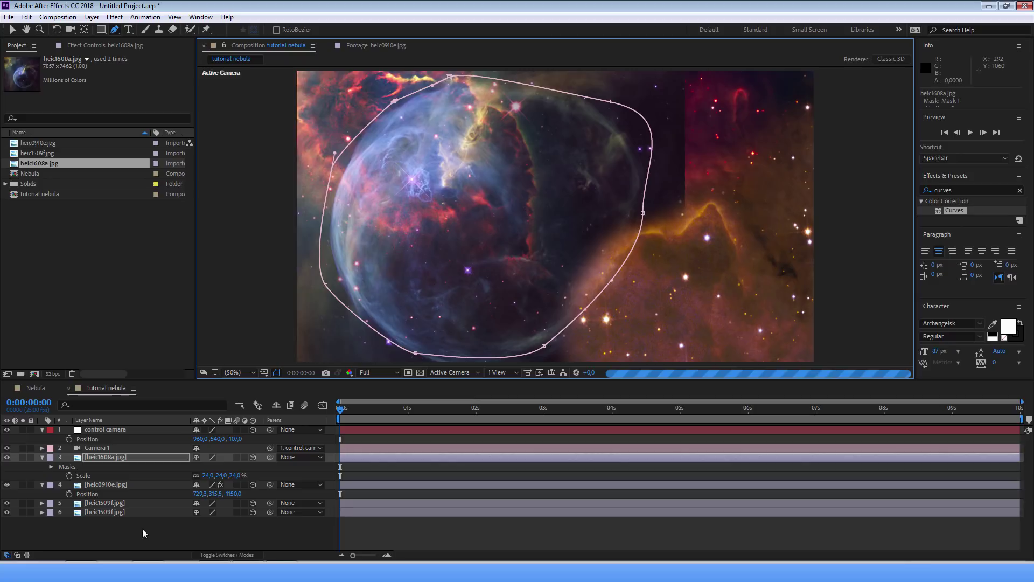
- Feather Mask 1 to 520 pixels and move the heic1608a layer to the right
click(51, 466)
click(60, 476)
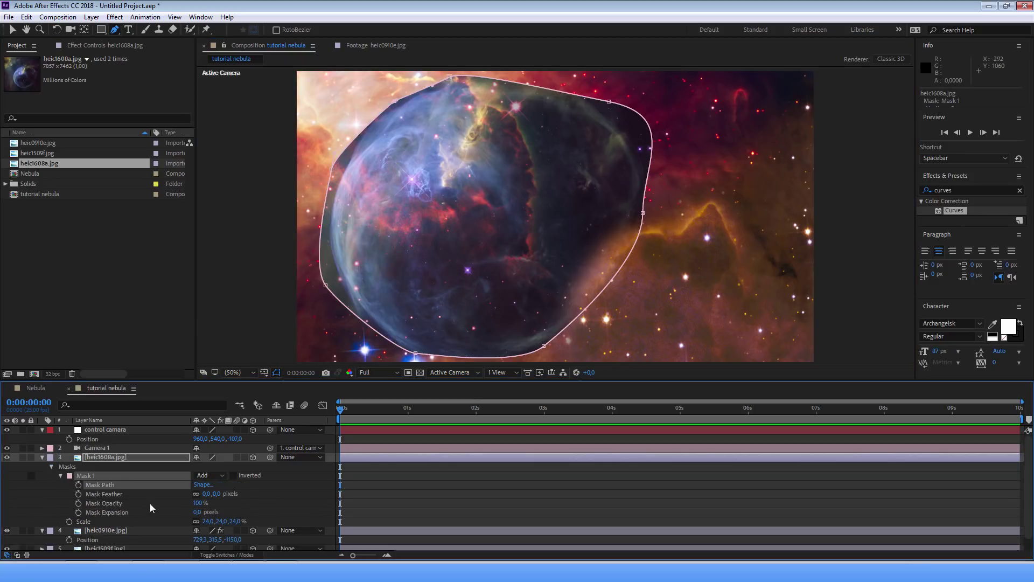
drag(213, 493, 405, 498)
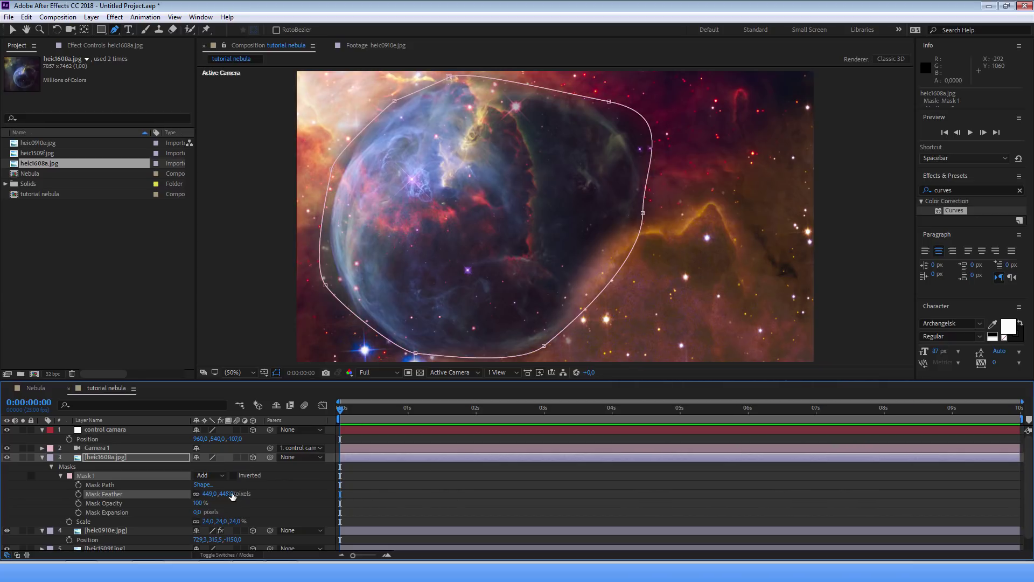
drag(264, 494, 271, 496)
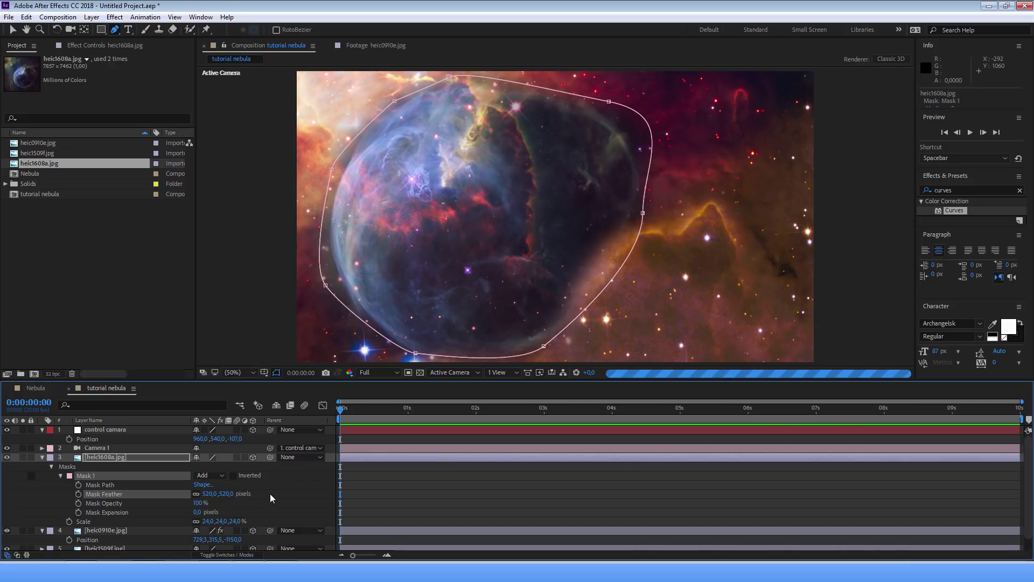
click(15, 31)
drag(491, 199, 627, 200)
mouse_move(464, 200)
mouse_down()
mouse_move(693, 156)
mouse_move(636, 128)
mouse_move(614, 171)
mouse_up()
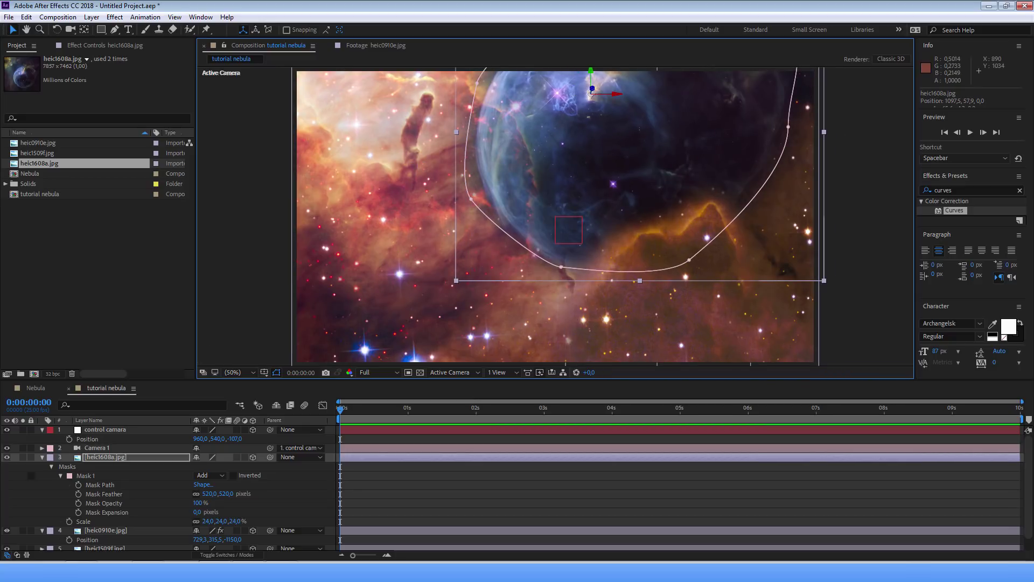
key(F4)
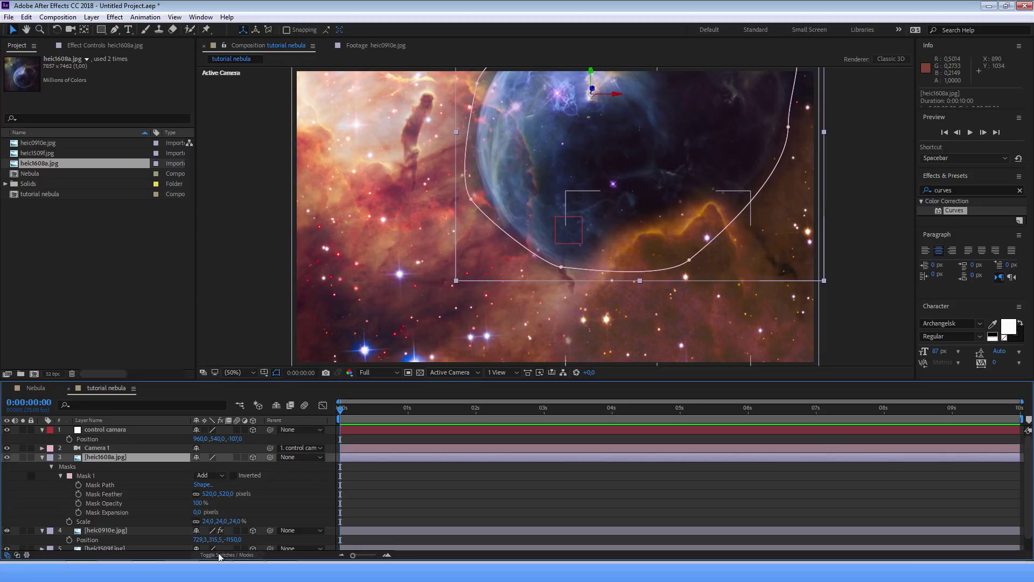
- Set heic1608a to Screen blending and darken it with a lowered Curves effect
click(227, 456)
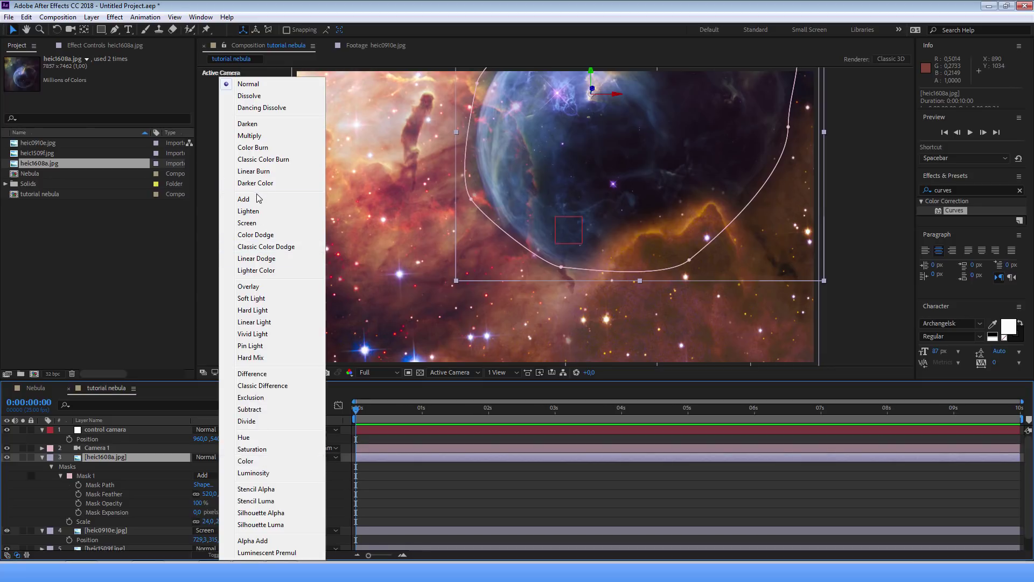
click(257, 223)
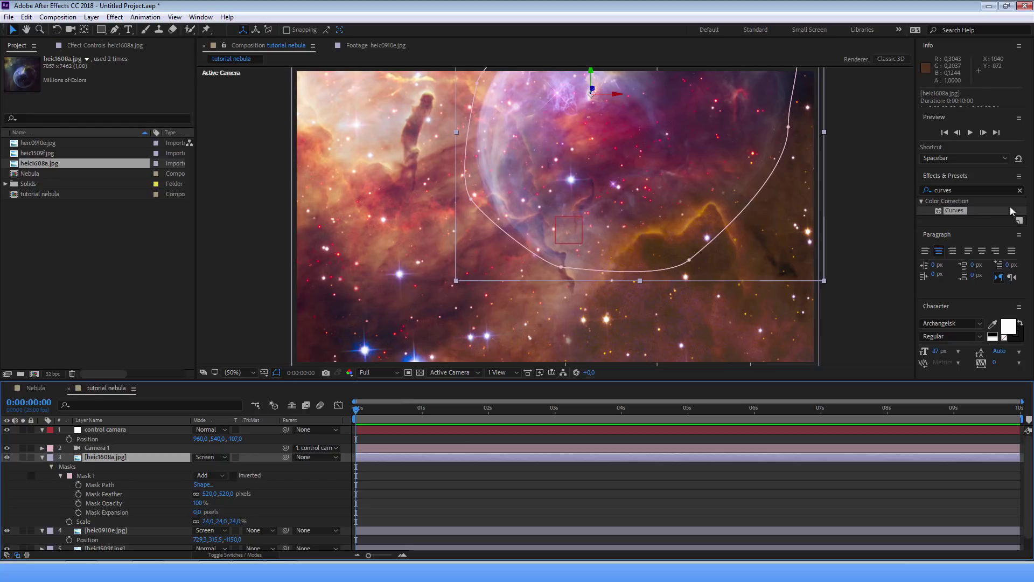
drag(961, 211, 108, 457)
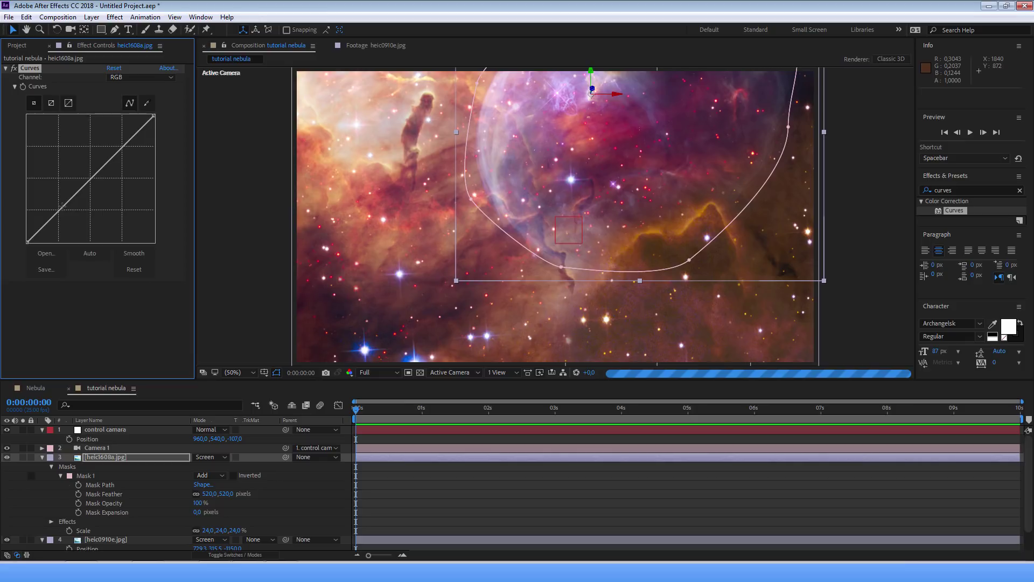
drag(62, 206, 58, 239)
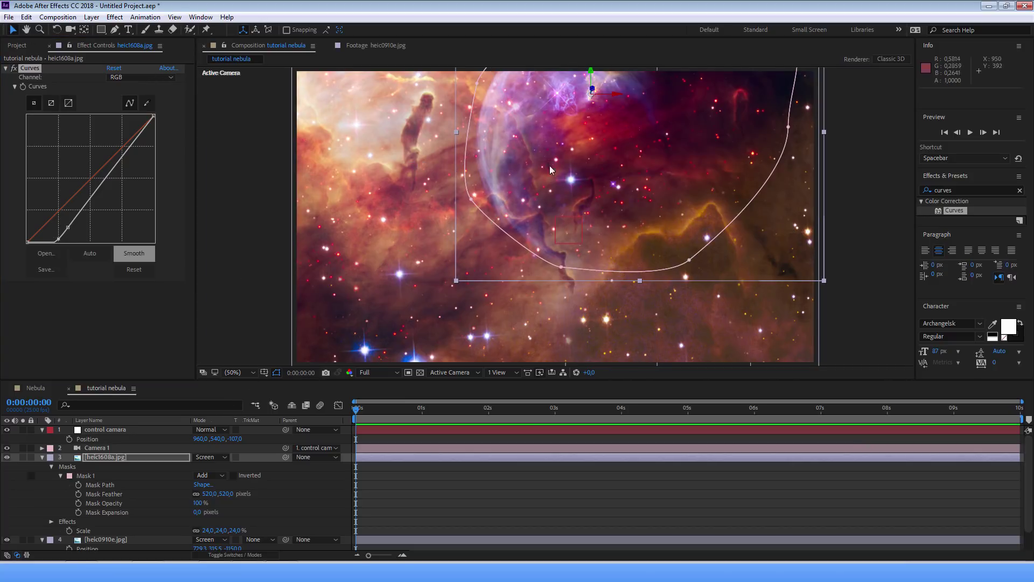
- Push heic1608a back to Z -713 and position it near the right edge
mouse_move(571, 179)
mouse_down()
mouse_move(645, 179)
mouse_move(586, 212)
mouse_move(606, 217)
mouse_move(741, 203)
mouse_move(717, 209)
mouse_up()
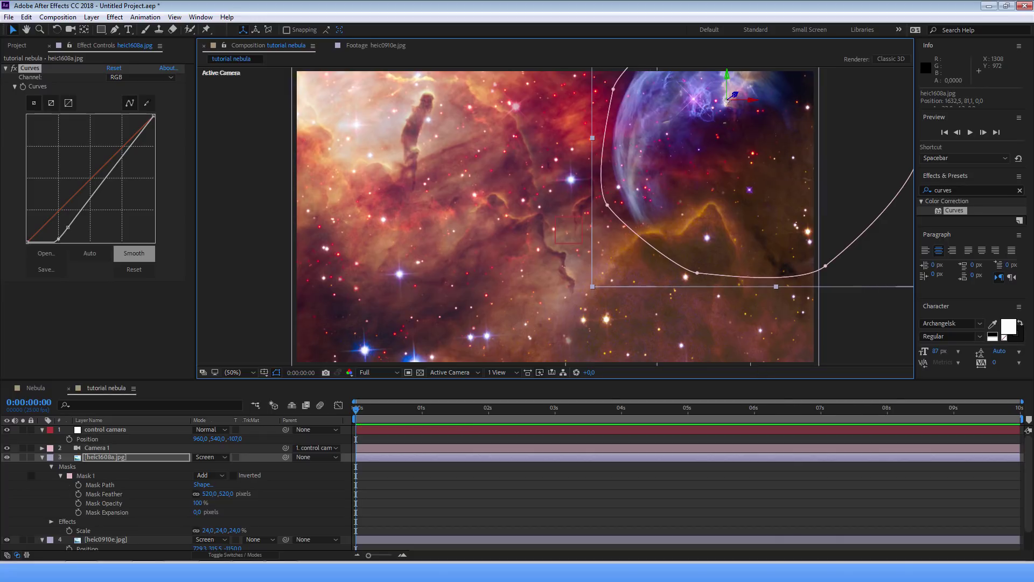
click(112, 459)
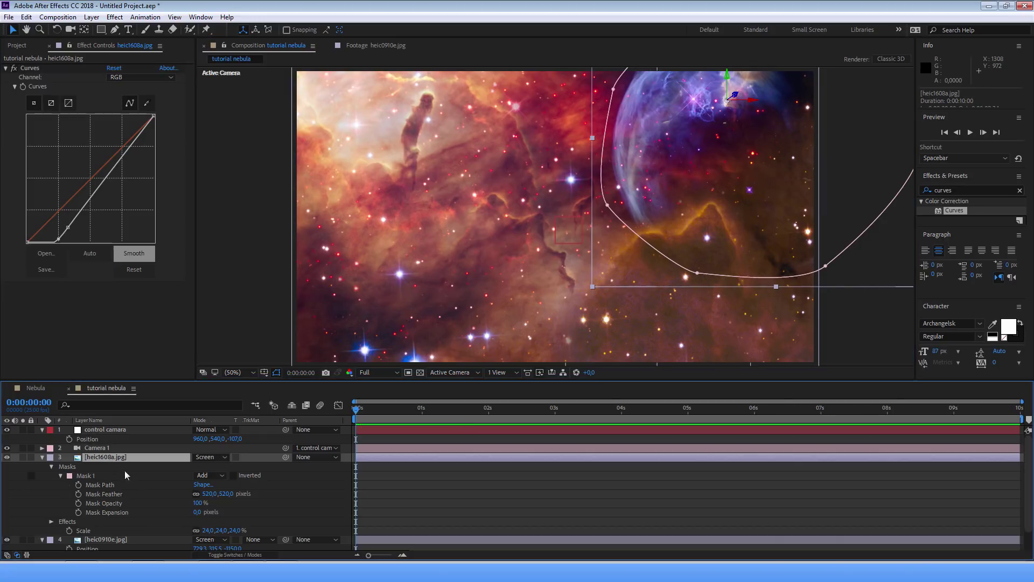
key(p)
drag(226, 466, 104, 473)
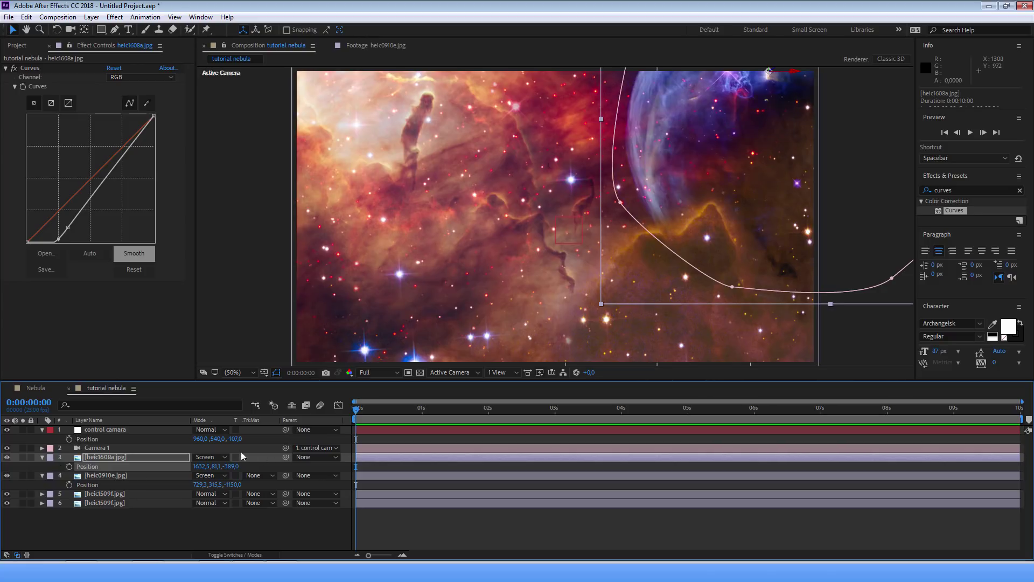
drag(226, 467, 106, 464)
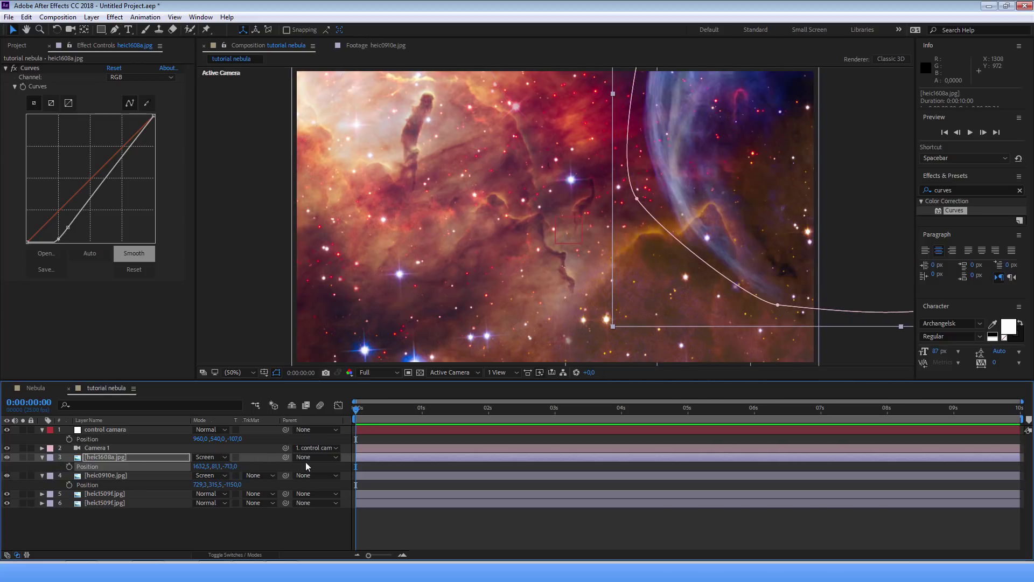
drag(716, 183, 680, 195)
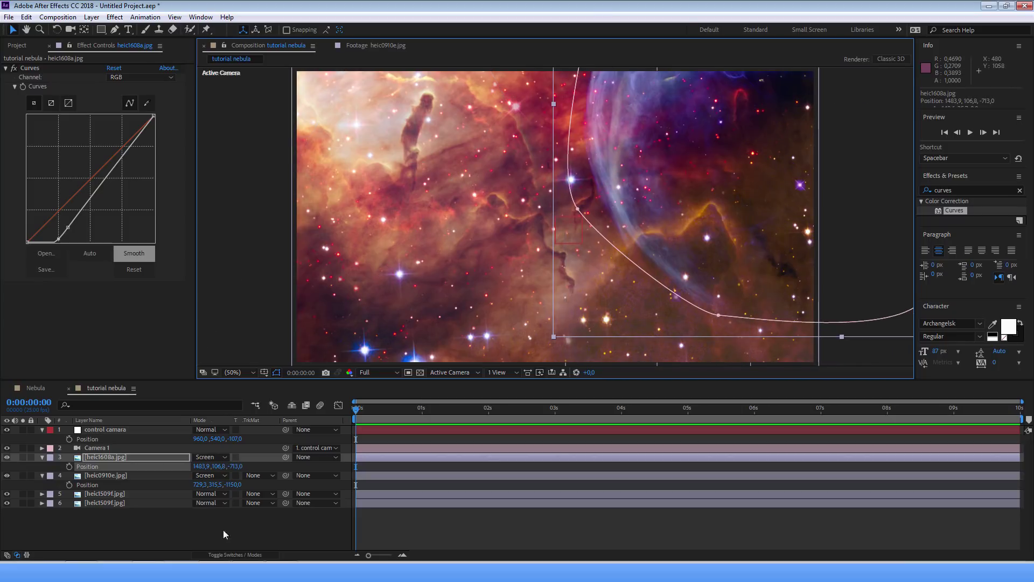
click(253, 545)
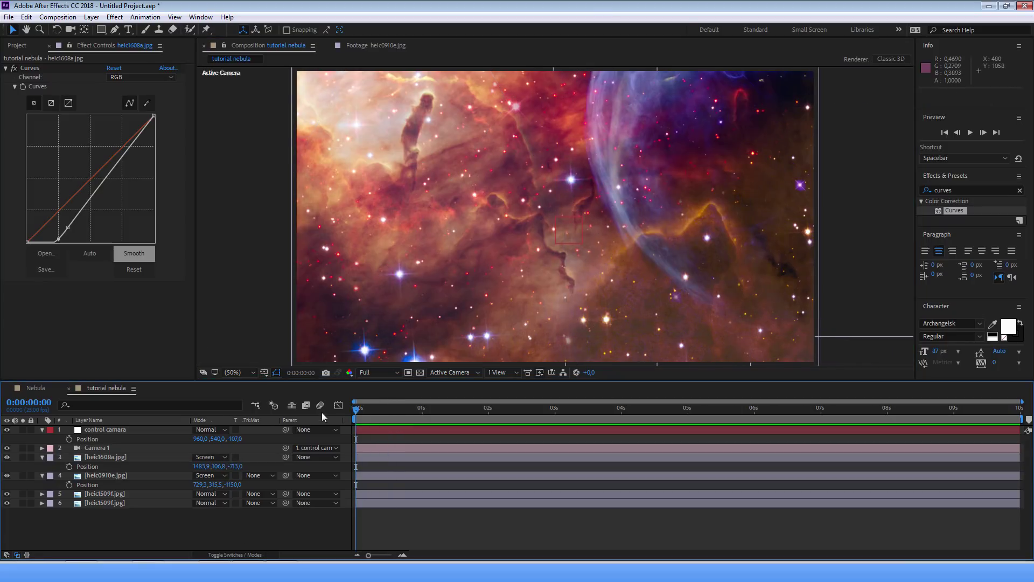
- Preview the comp, then set the control camera's Position Z to 0 (960,540,0)
click(970, 134)
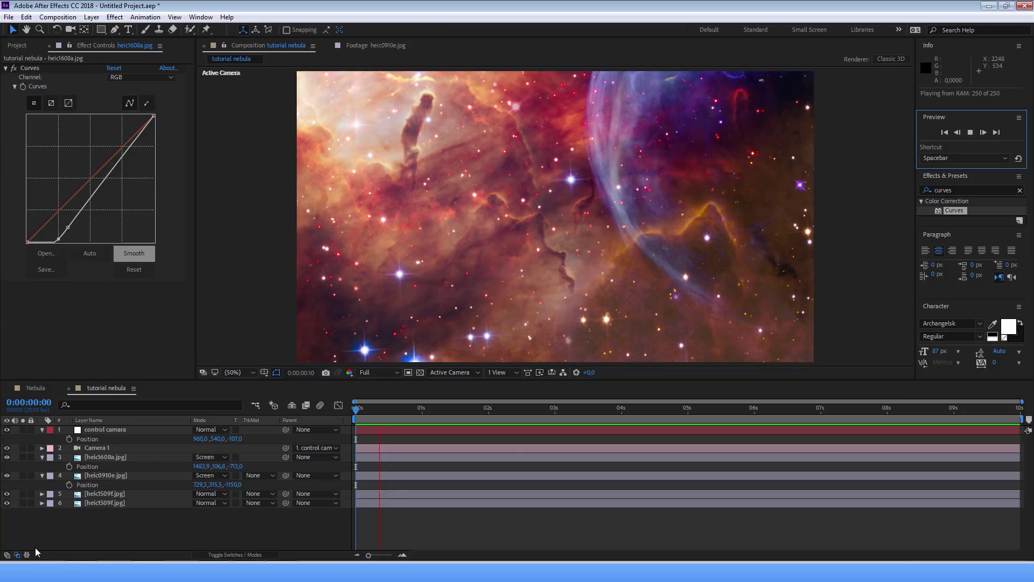
key(space)
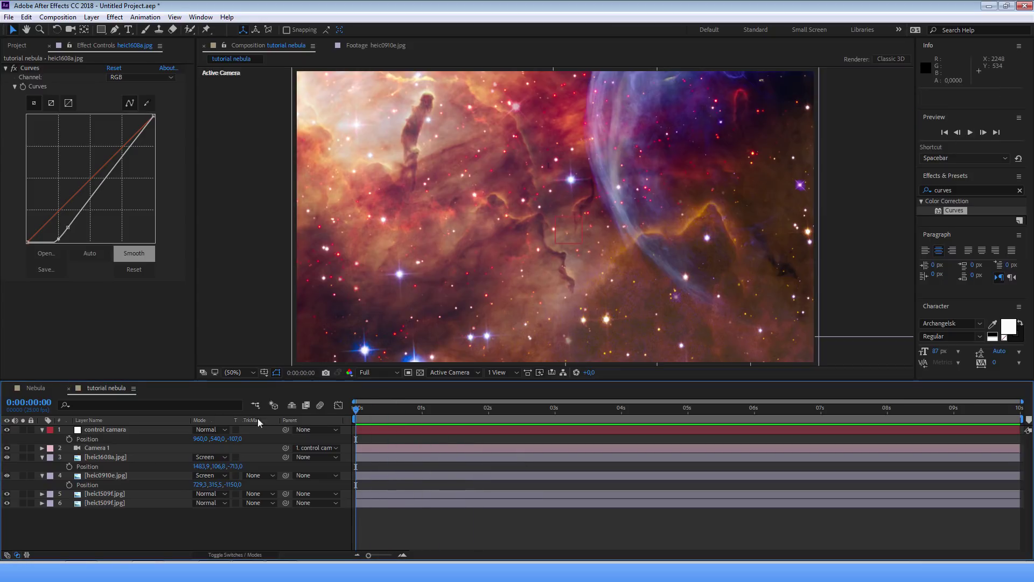
mouse_move(235, 439)
mouse_down()
mouse_move(216, 439)
mouse_move(269, 440)
mouse_up()
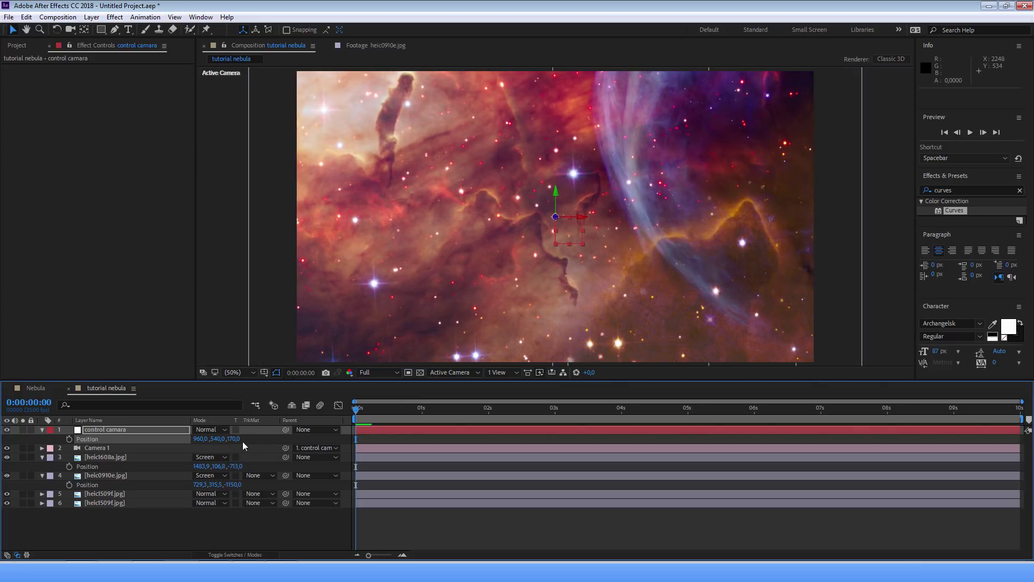
drag(278, 436, 230, 448)
click(235, 439)
text(0)
key(Return)
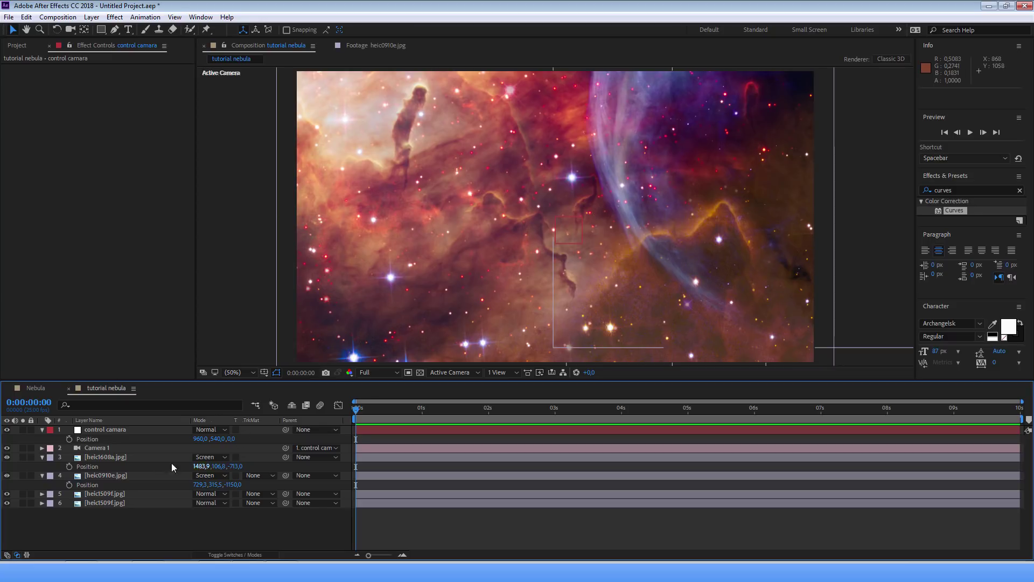
- Switch heic1608a to Soft Light blending and toggle its Curves effect off and on to compare
click(103, 456)
click(215, 458)
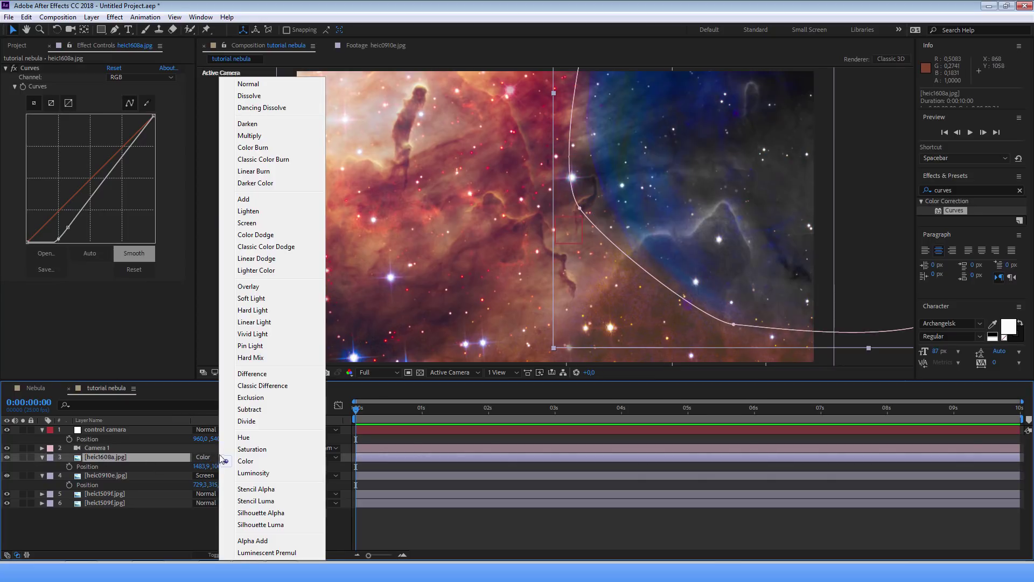
click(260, 299)
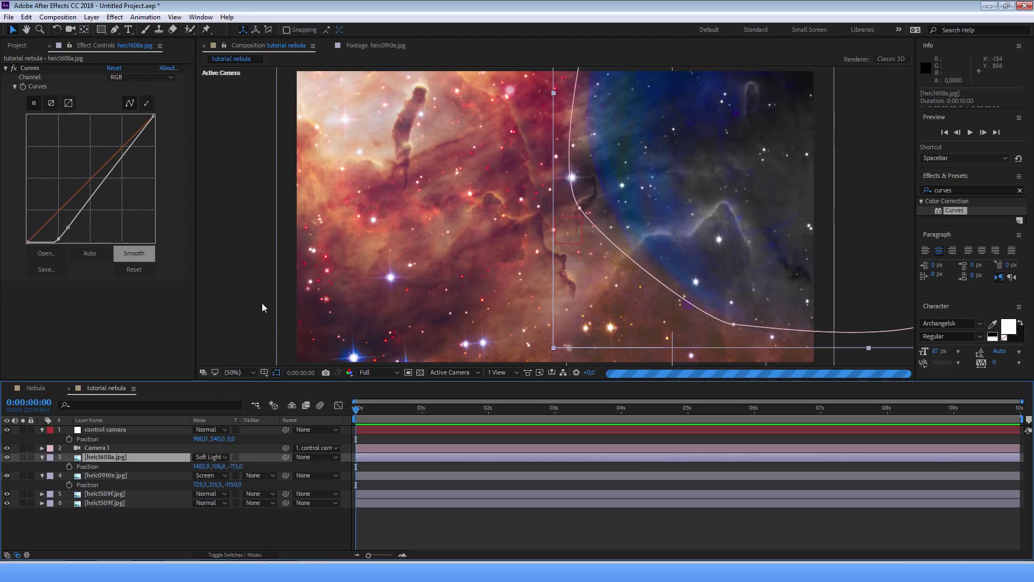
click(16, 69)
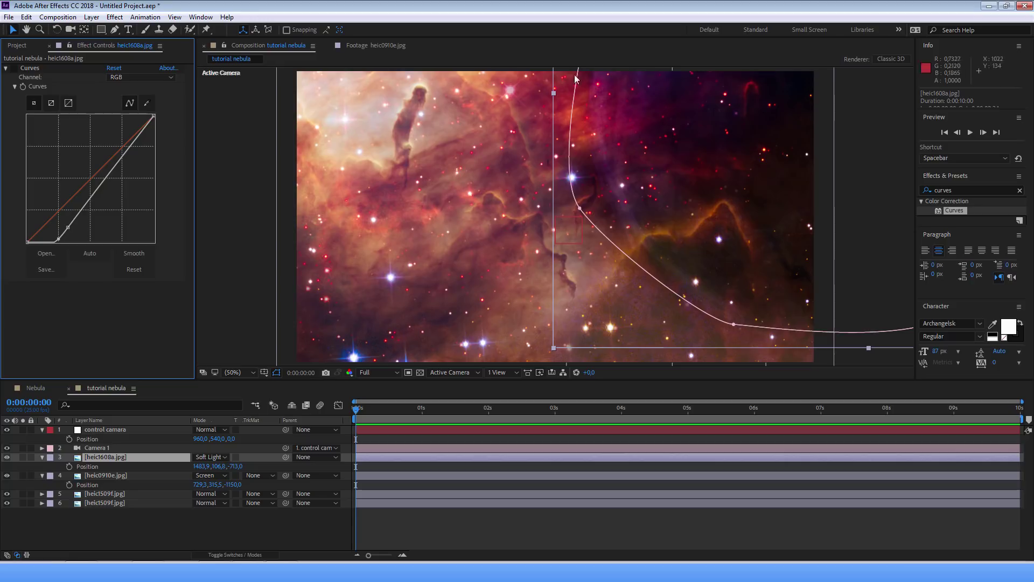
click(14, 68)
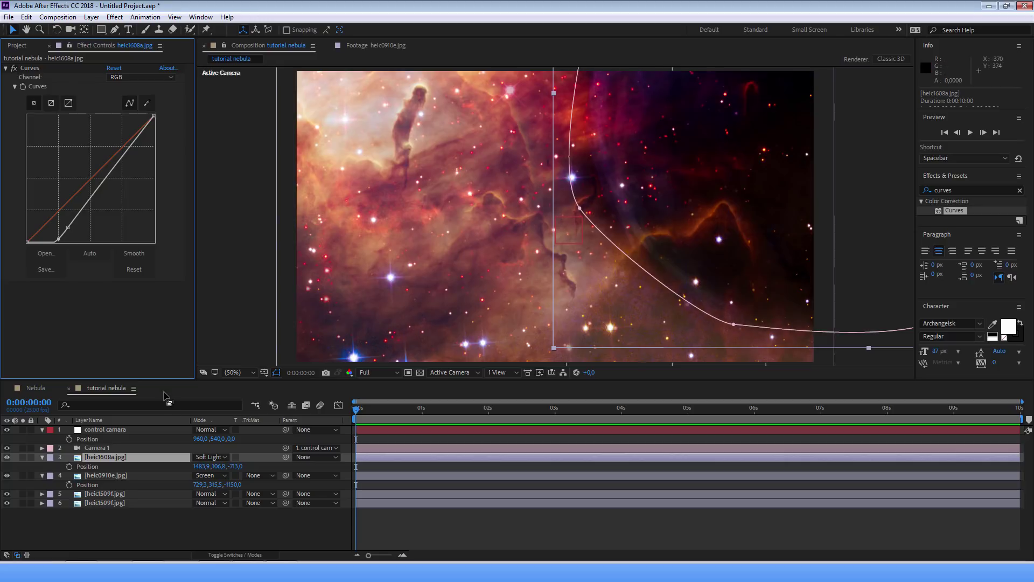
- Return heic1608a to Screen blending and switch its Curves to the Blue channel
click(211, 457)
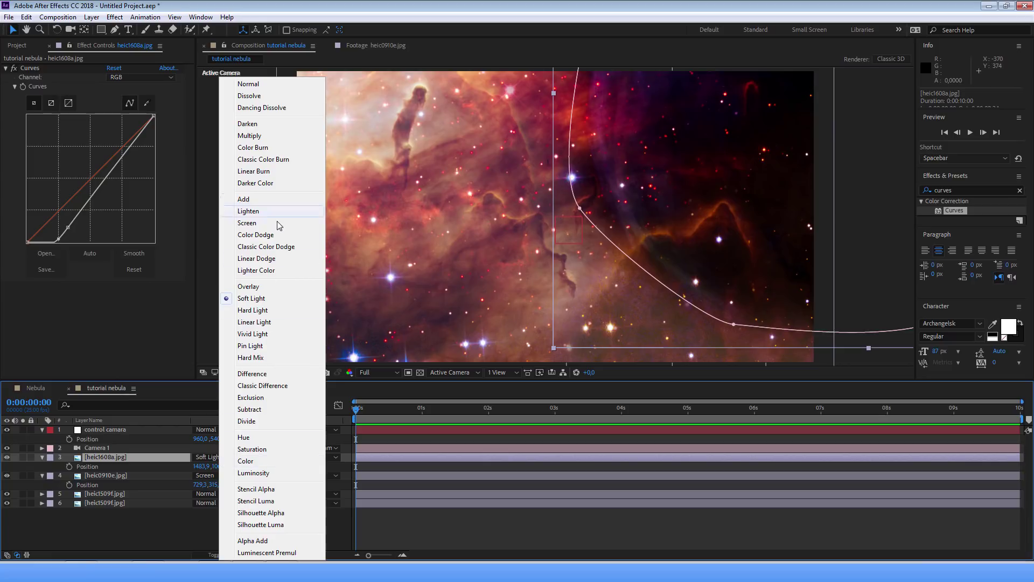
click(279, 225)
click(151, 79)
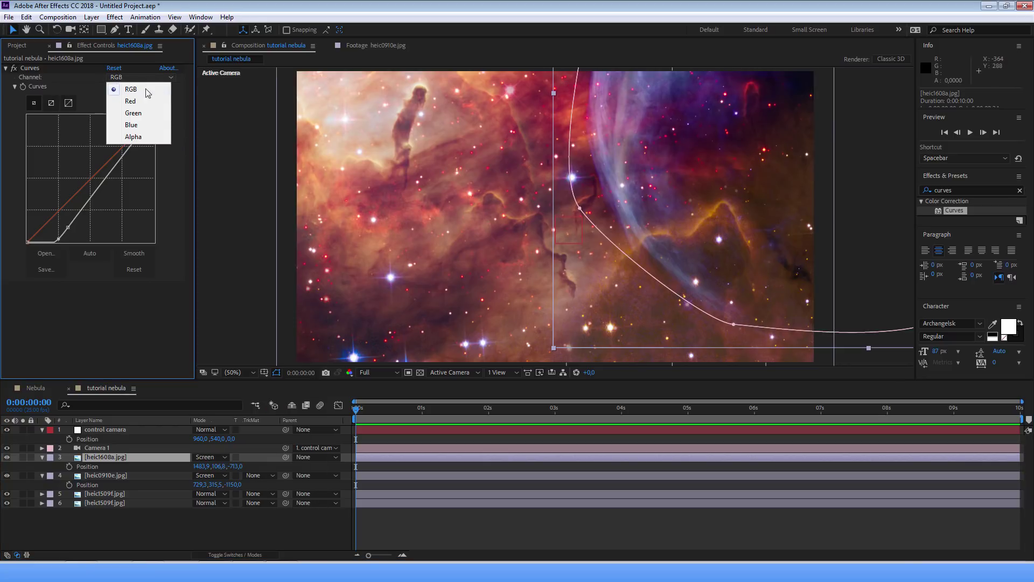
click(131, 125)
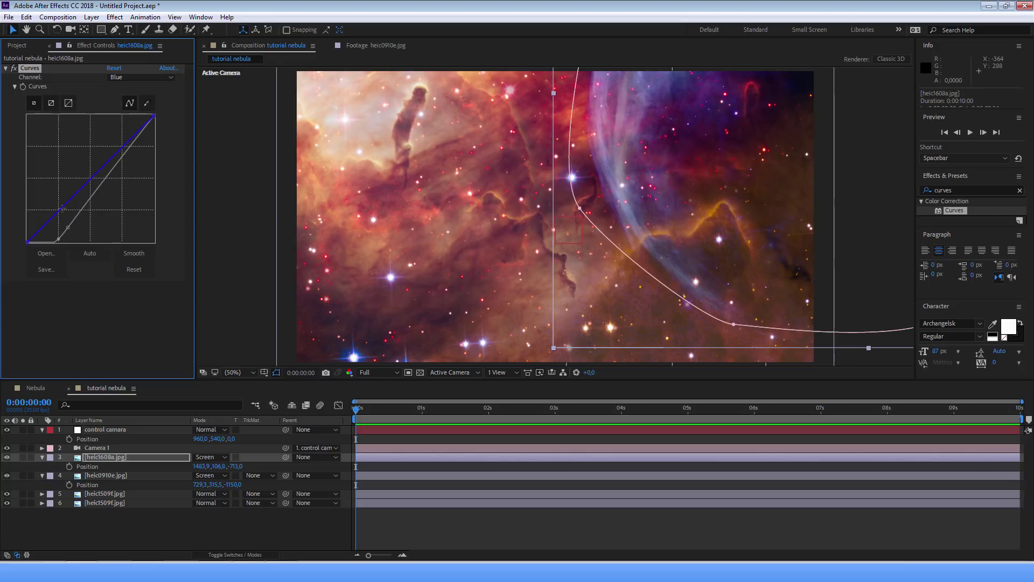
- Bend the blue curve, then straighten it back to a diagonal and collapse Curves
drag(63, 207, 73, 234)
drag(74, 215, 64, 221)
drag(63, 221, 67, 256)
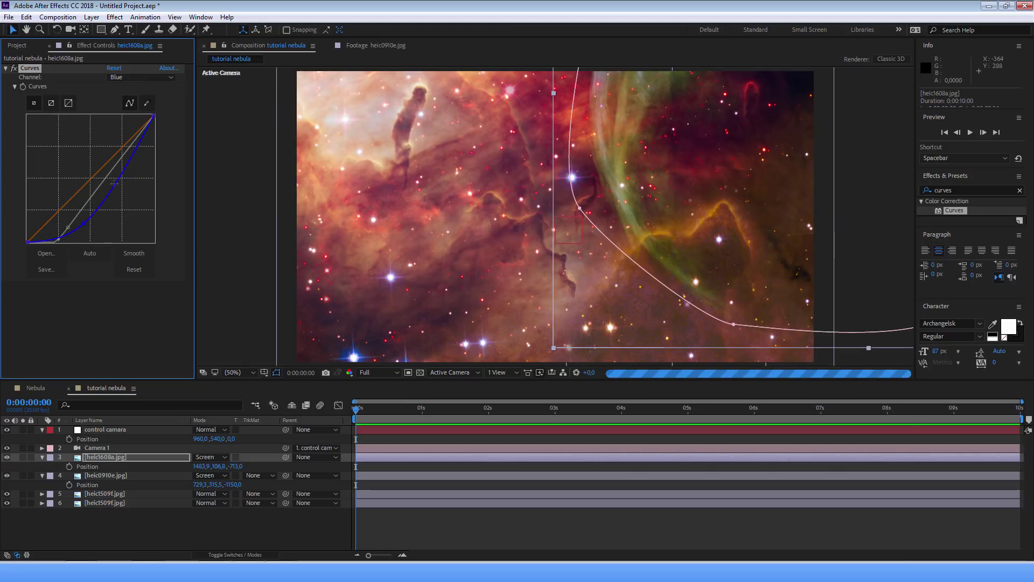
drag(89, 224, 131, 95)
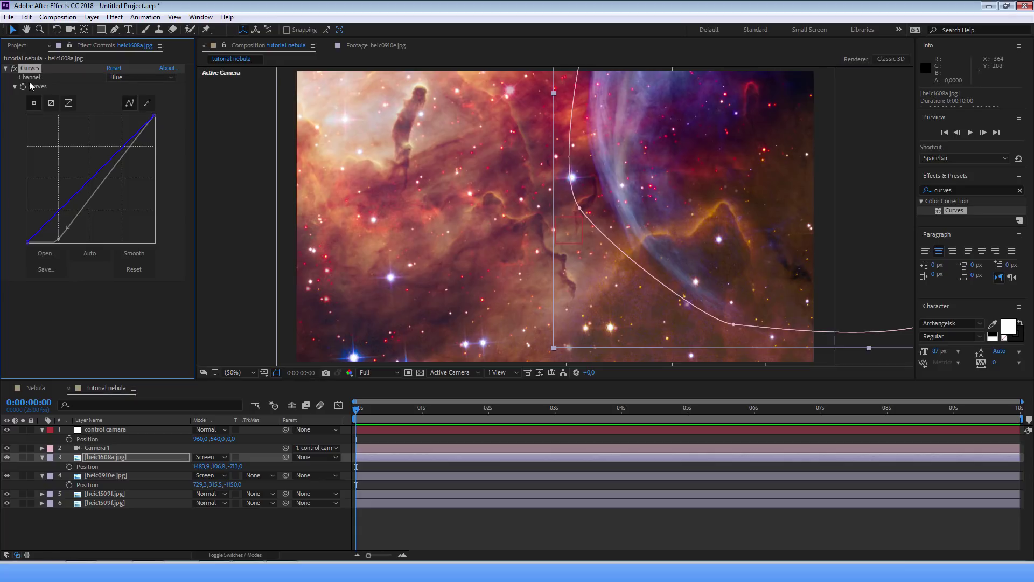
click(6, 68)
- Scrub heic1608a.jpg's Opacity through 72%, 54% and 48% before settling at 66%
click(392, 405)
click(105, 457)
key(t)
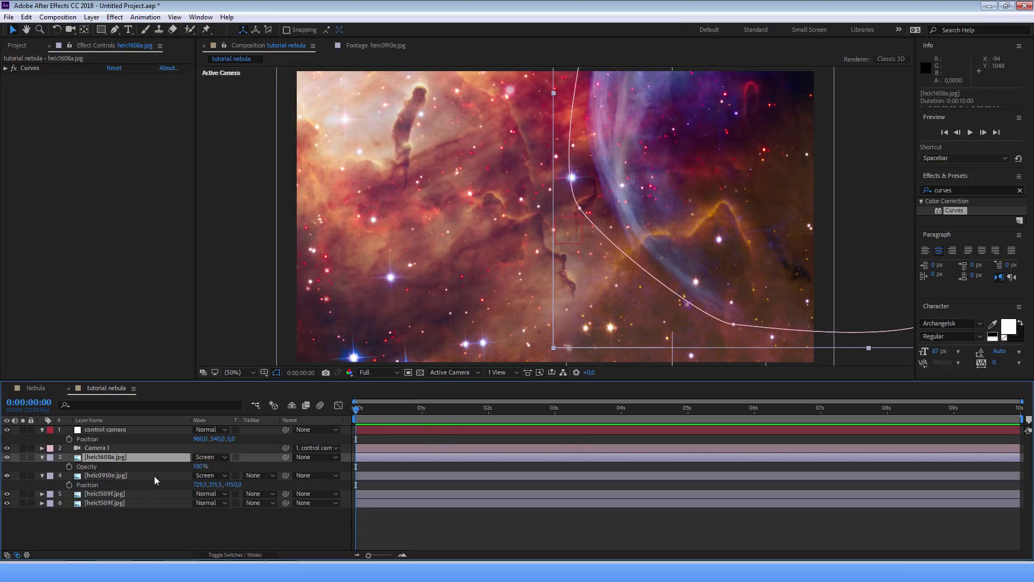
drag(198, 472, 193, 474)
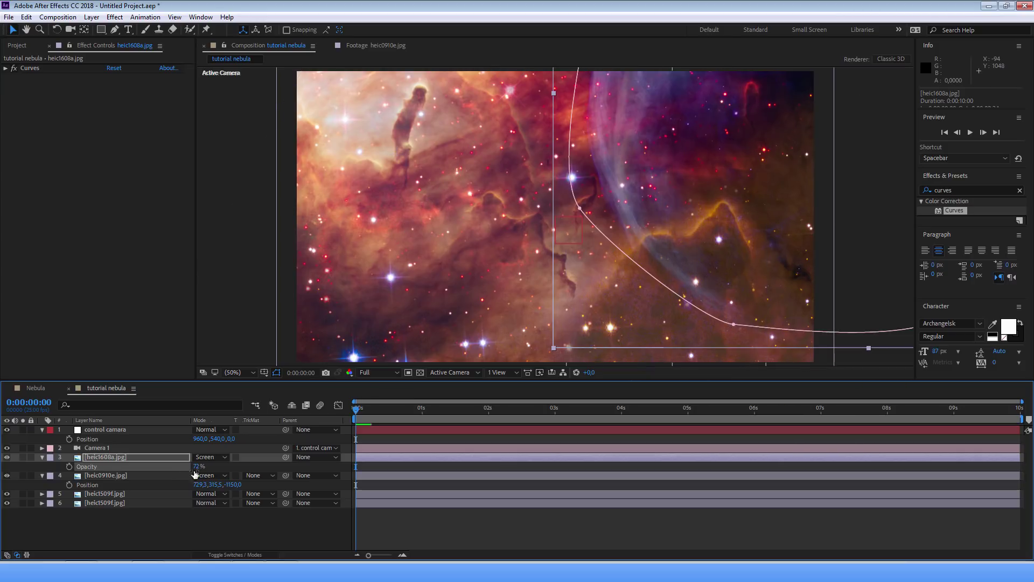
click(189, 470)
drag(195, 466, 185, 467)
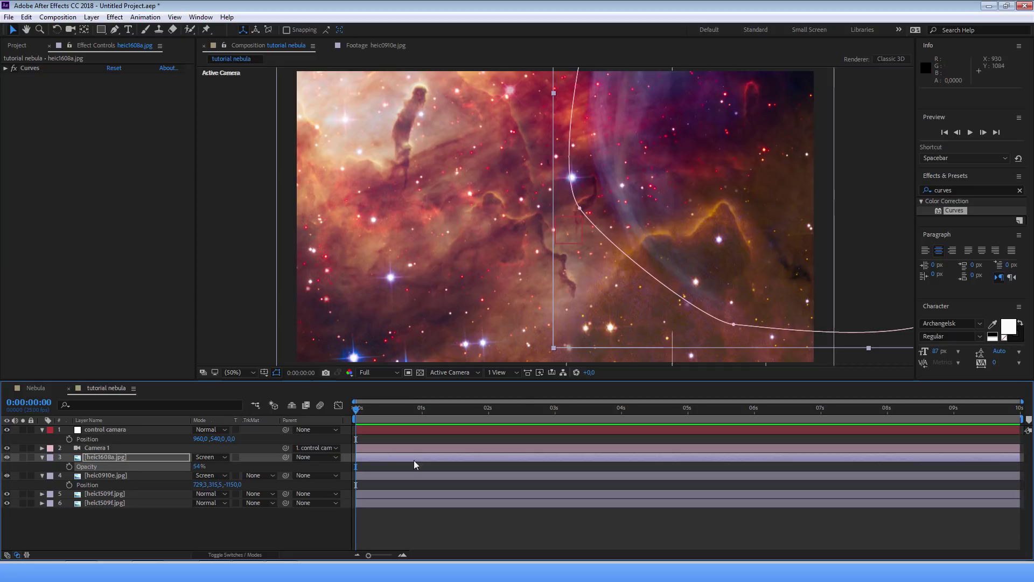
drag(199, 466, 196, 467)
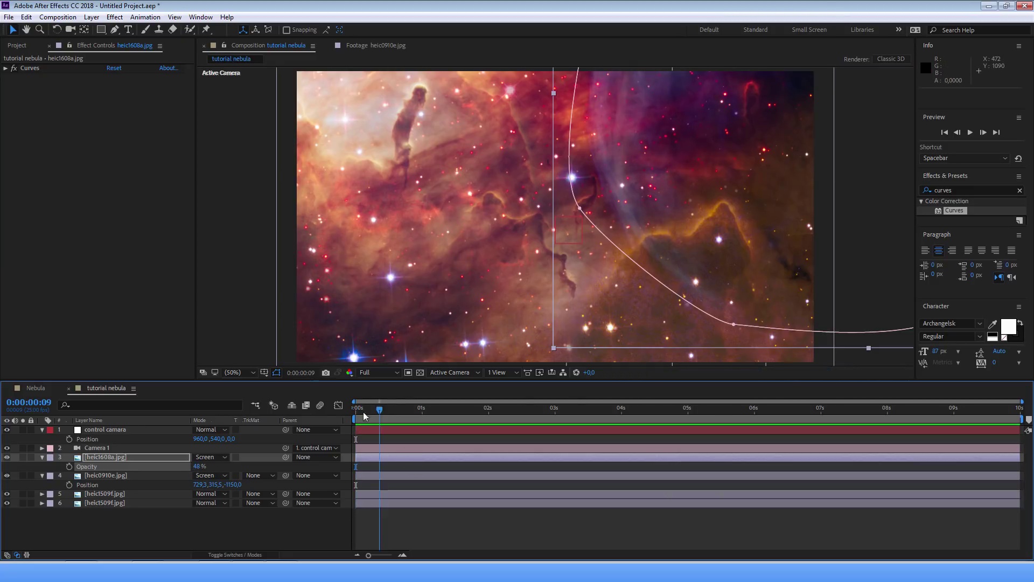
click(331, 536)
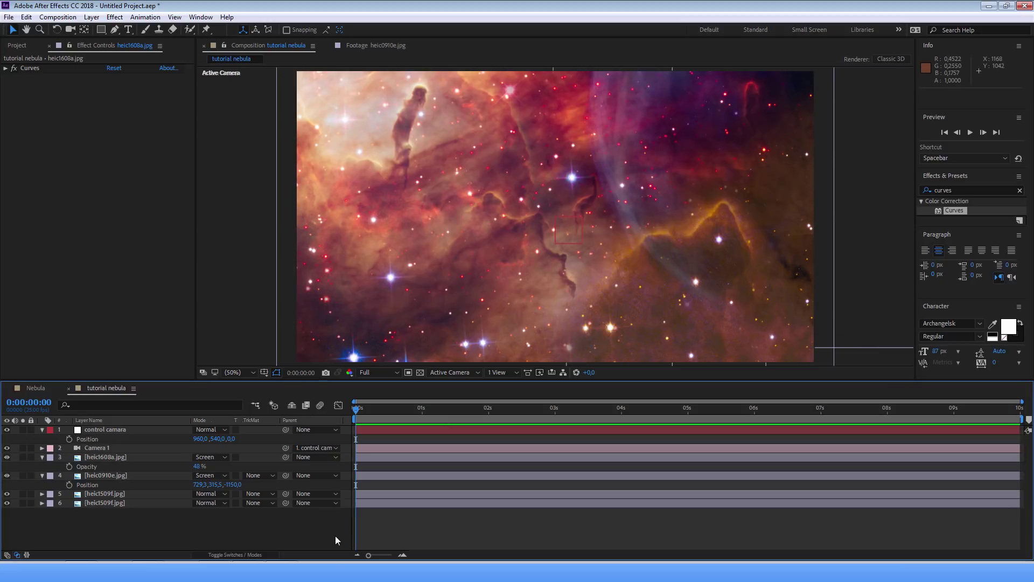
drag(197, 466, 205, 466)
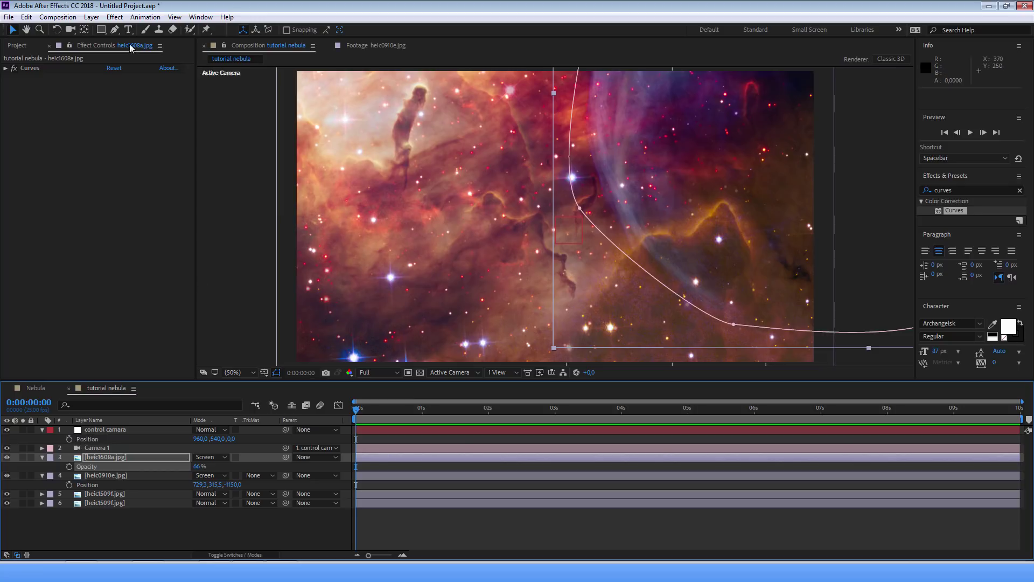
- Create a new solid layer named estrellas
click(91, 17)
mouse_move(216, 30)
click(298, 42)
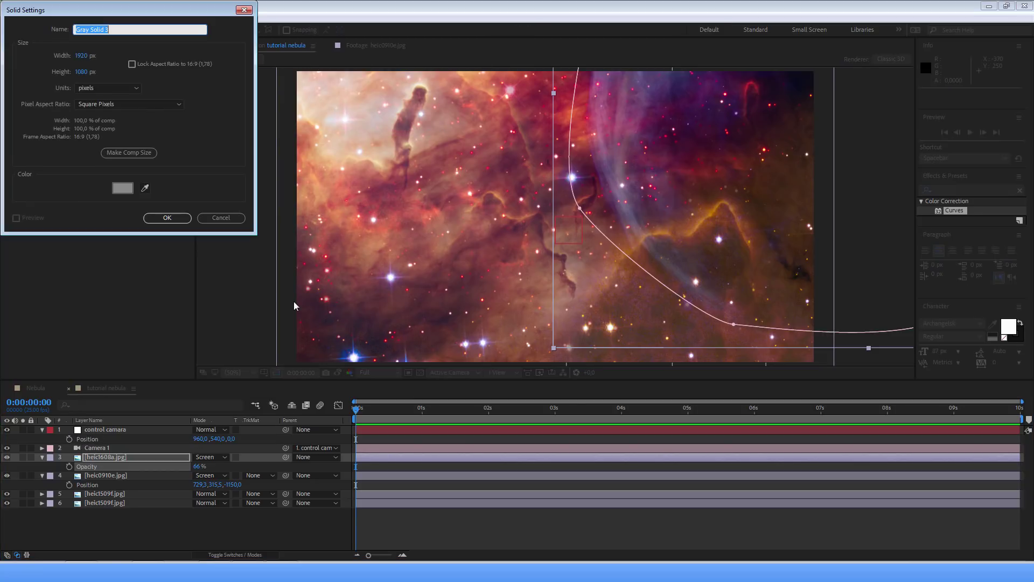
text(estrellas)
key(Return)
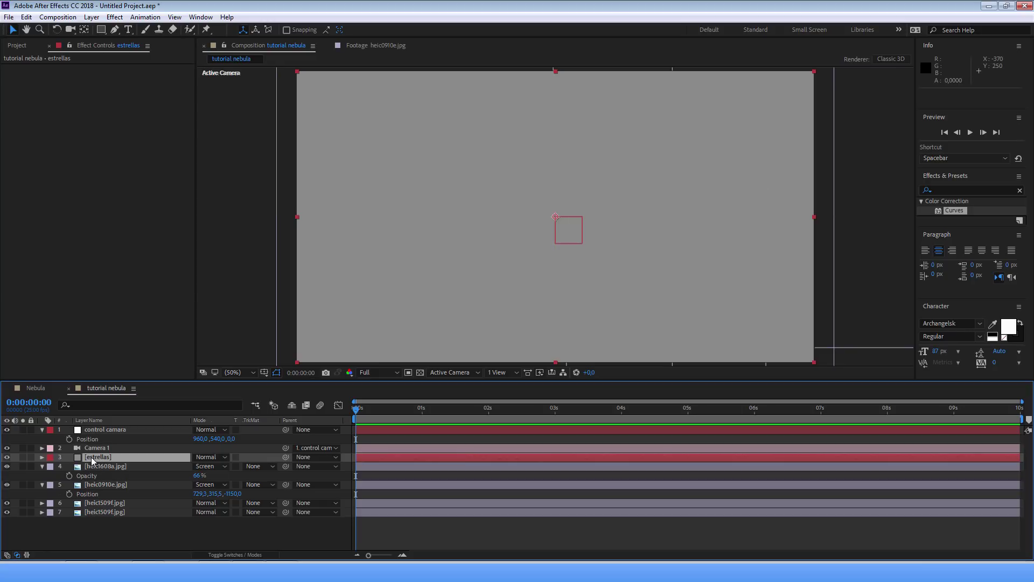
- Search the effects for 'particl' and apply CC Particle World to estrellas
click(223, 553)
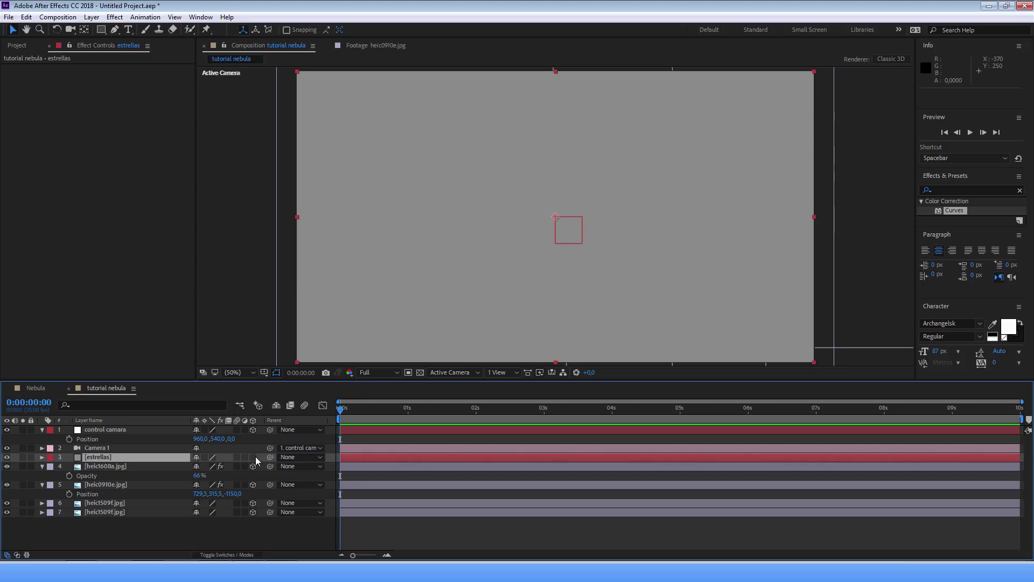
click(955, 190)
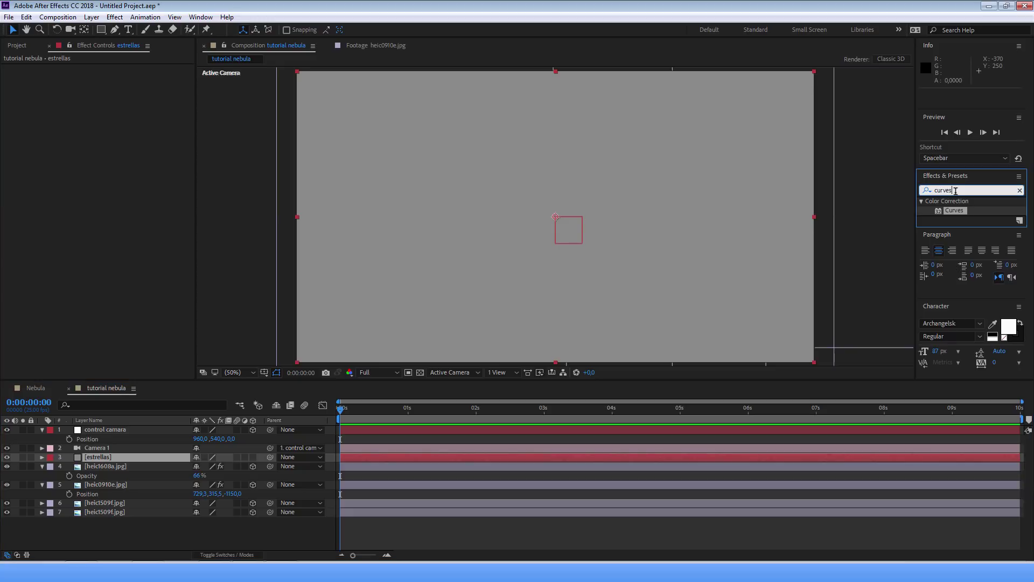
double_click(946, 192)
text(par)
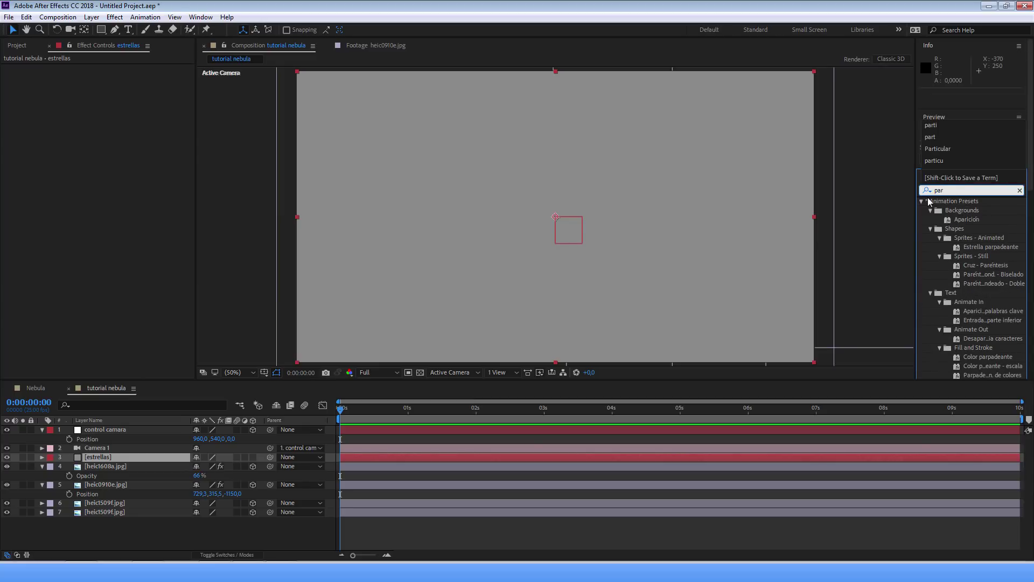
text(ticl)
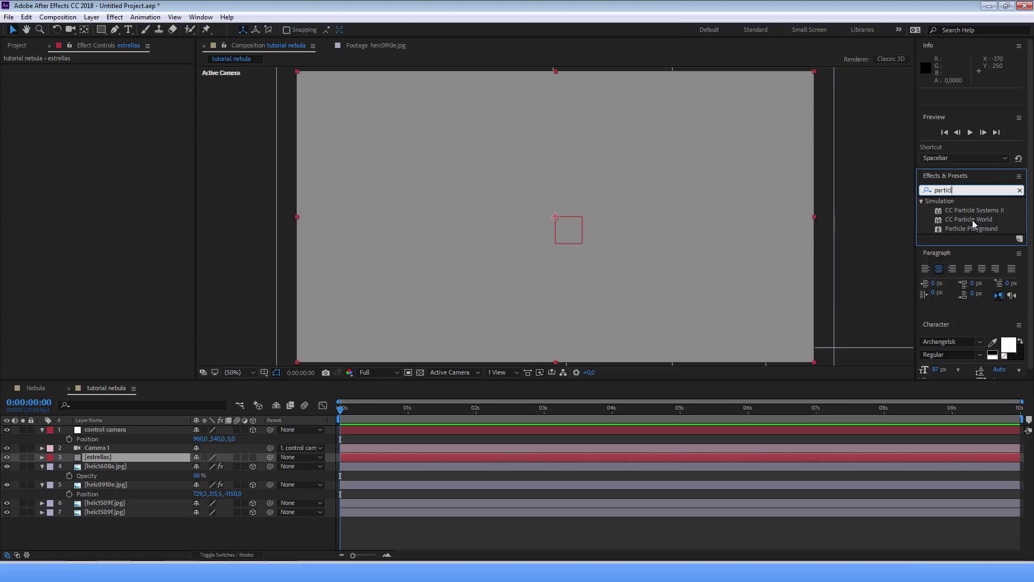
drag(974, 219, 602, 225)
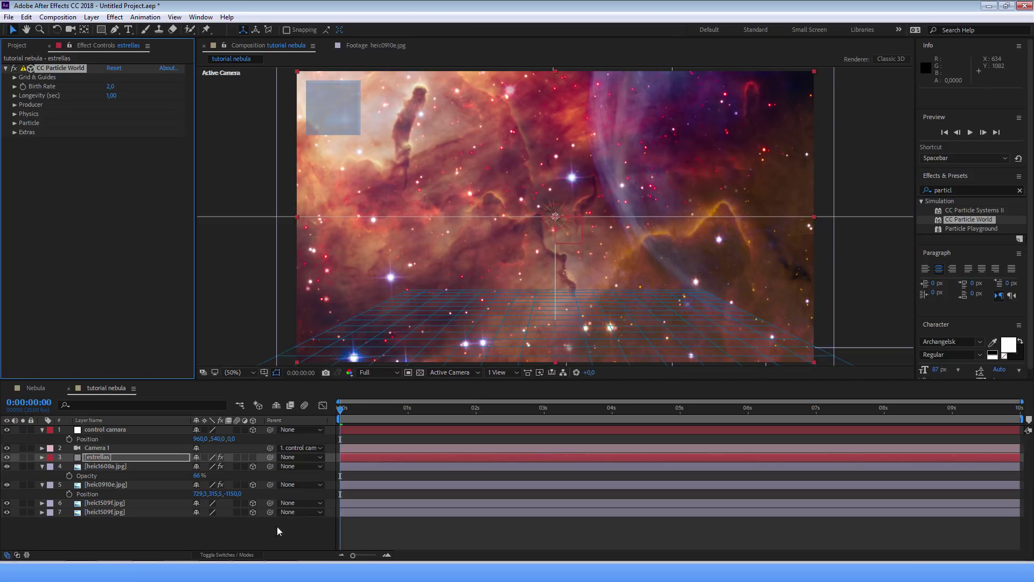
- Solo estrellas and set its Particle Type to Faded Sphere, scrubbing to preview
click(23, 457)
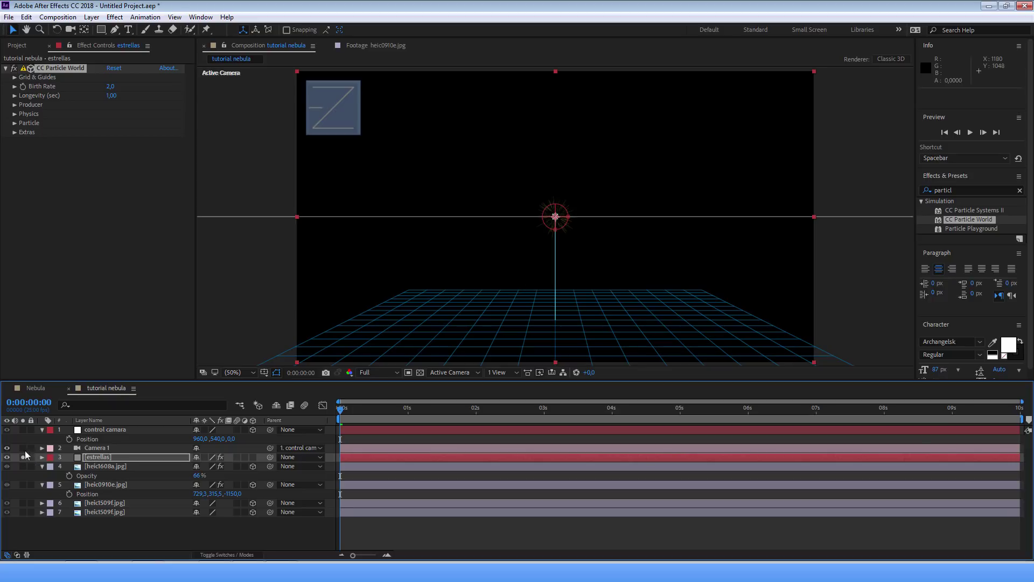
click(15, 123)
click(118, 132)
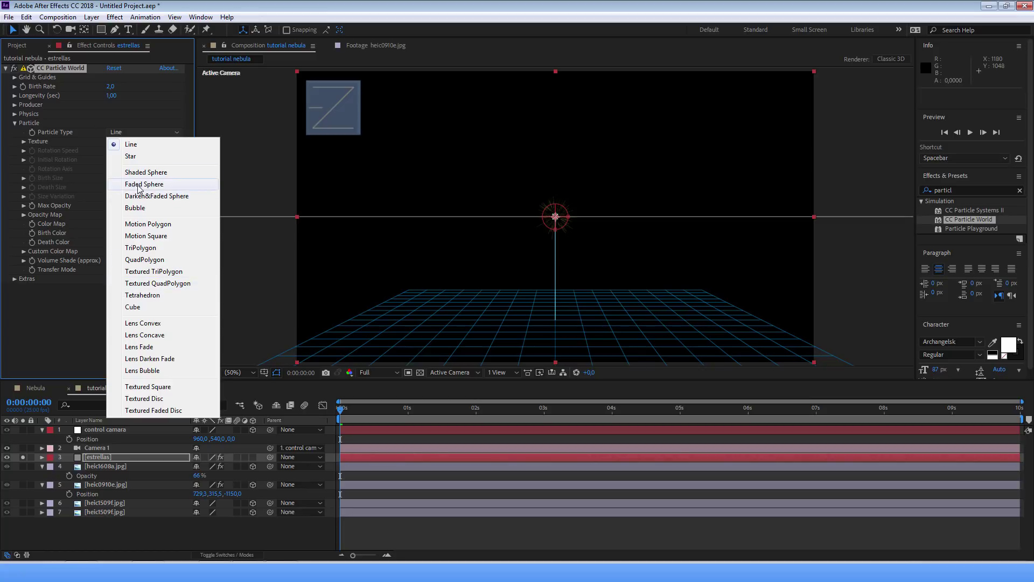
click(153, 186)
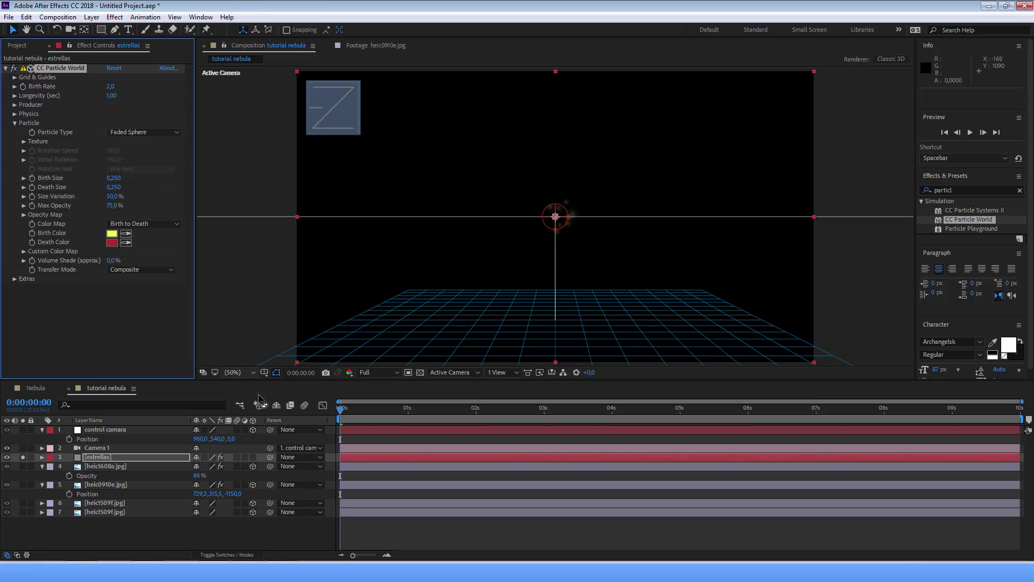
mouse_move(376, 406)
mouse_down()
mouse_move(334, 416)
mouse_move(488, 416)
mouse_up()
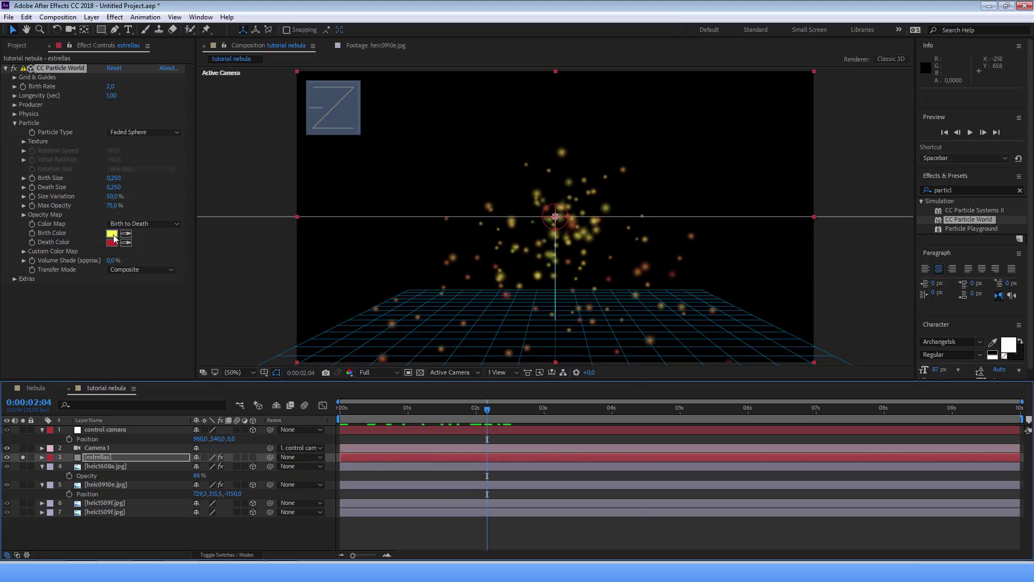
- Set both the particle Birth Color and Death Color to white (FFFFFF)
click(112, 233)
click(14, 26)
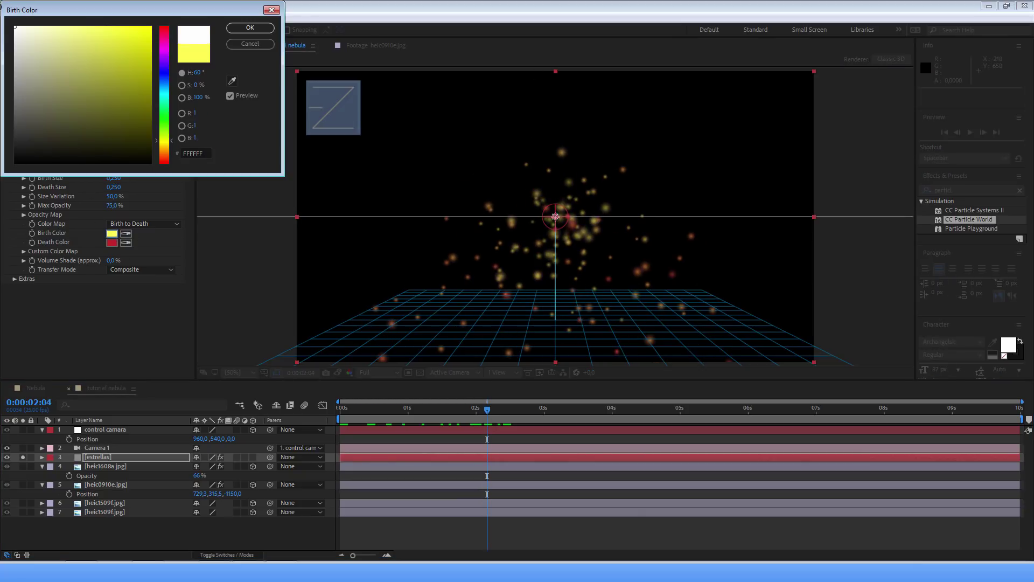
click(250, 28)
click(111, 243)
text(ffffff)
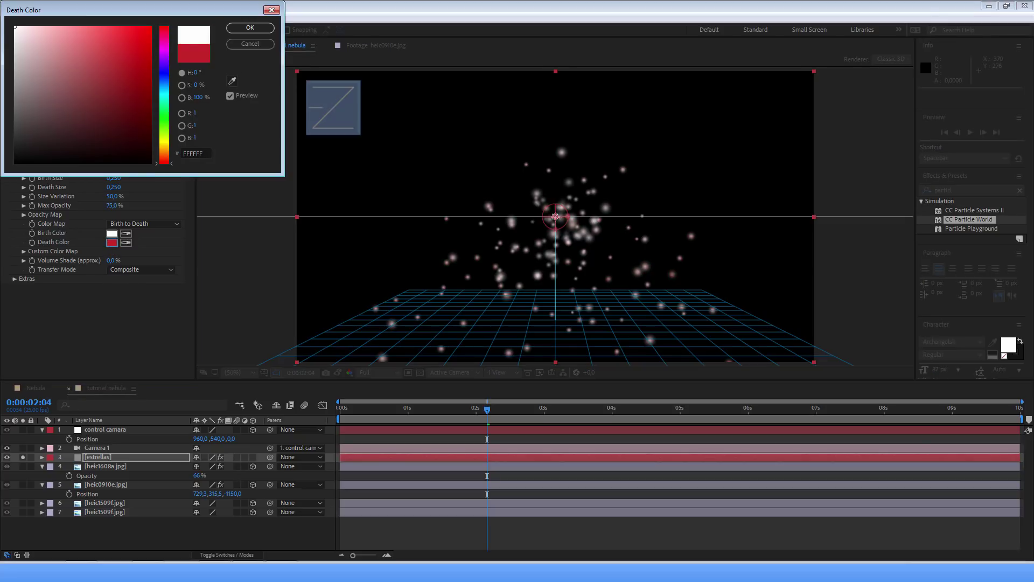
click(260, 28)
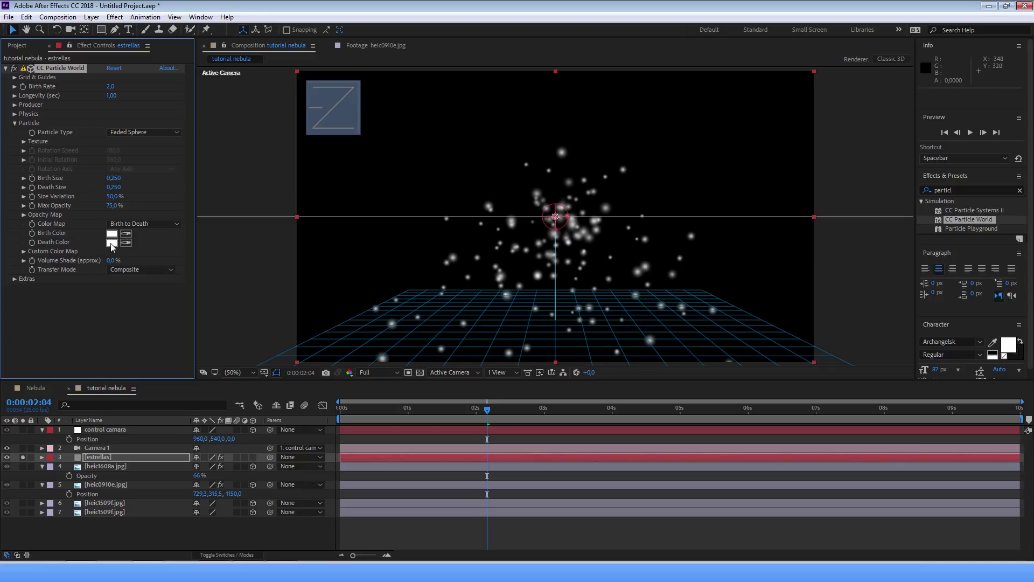
- Set Max Opacity to 100% and draw the Opacity Map at full height from birth
click(114, 205)
text(99)
key(Return)
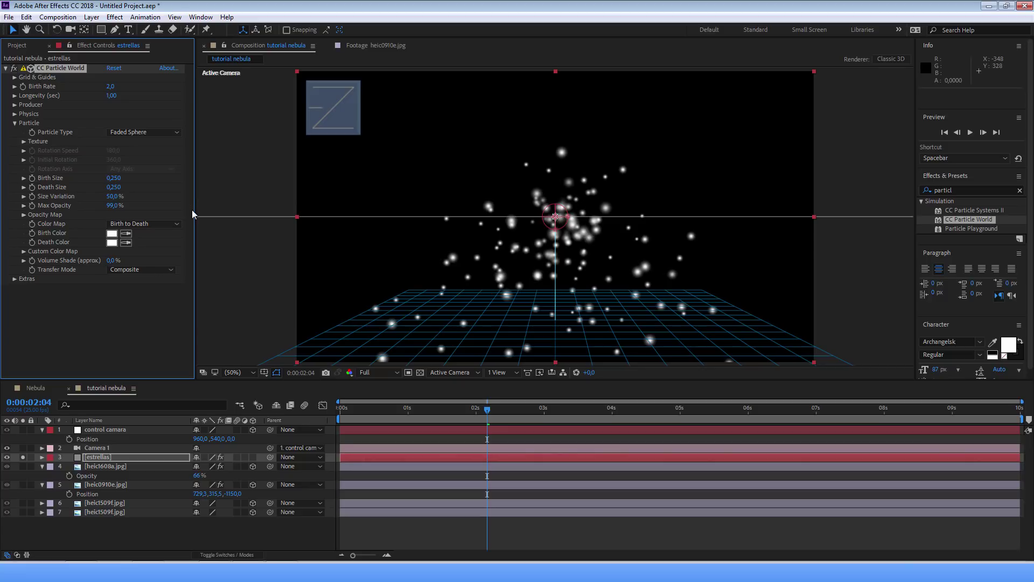
click(23, 215)
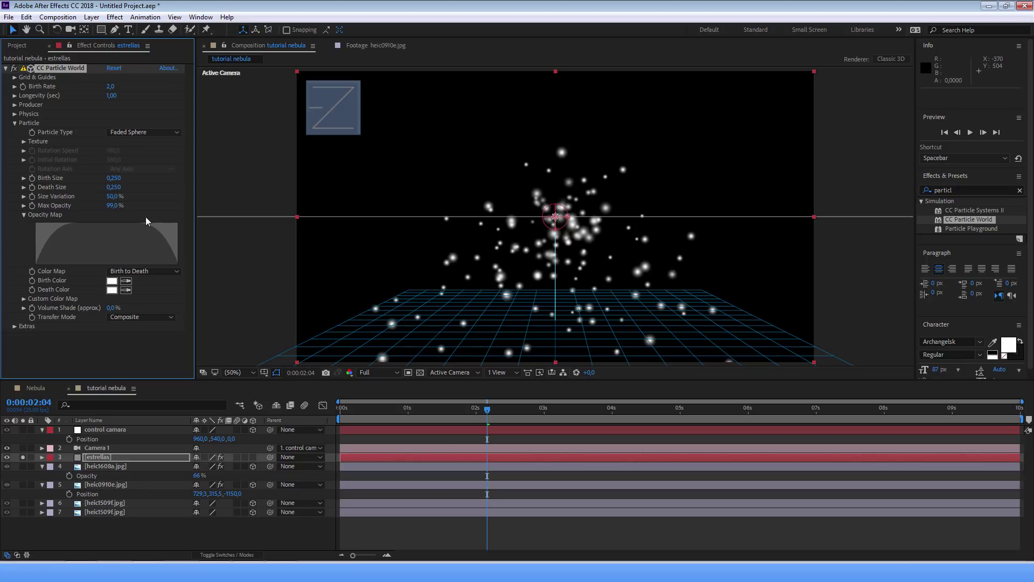
mouse_move(52, 226)
mouse_down()
mouse_move(38, 225)
mouse_move(237, 215)
mouse_up()
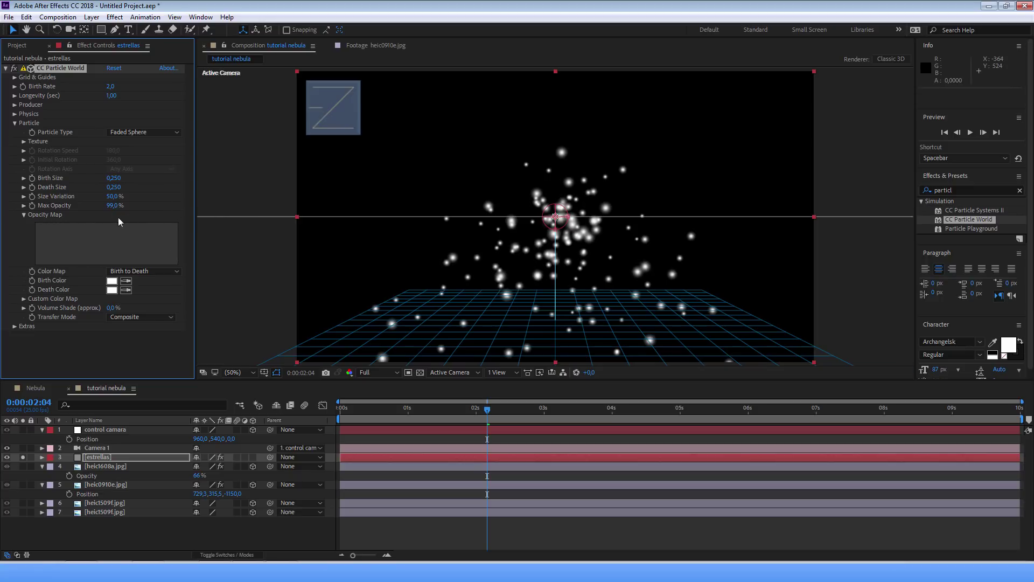
drag(112, 205, 134, 204)
drag(328, 408, 469, 409)
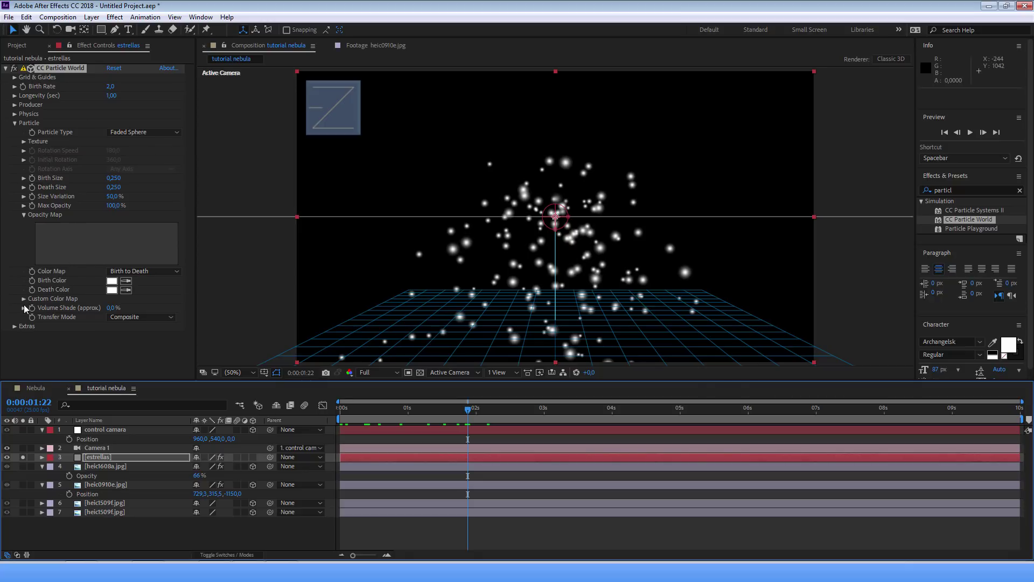
- Zero the particles' Physics Velocity, Gravity and Extra, then scrub to preview the centred cluster
click(15, 114)
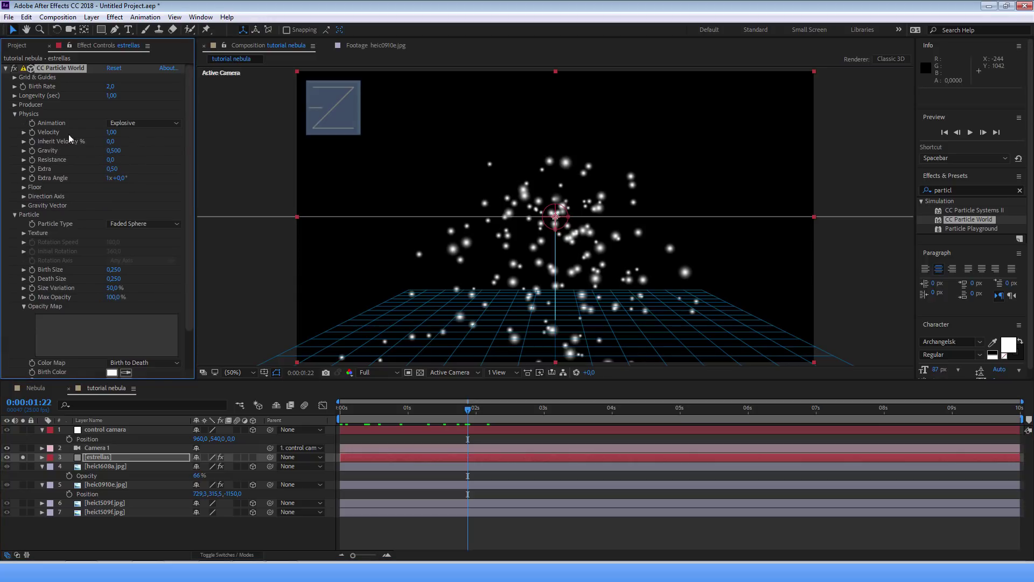
drag(115, 132, 114, 132)
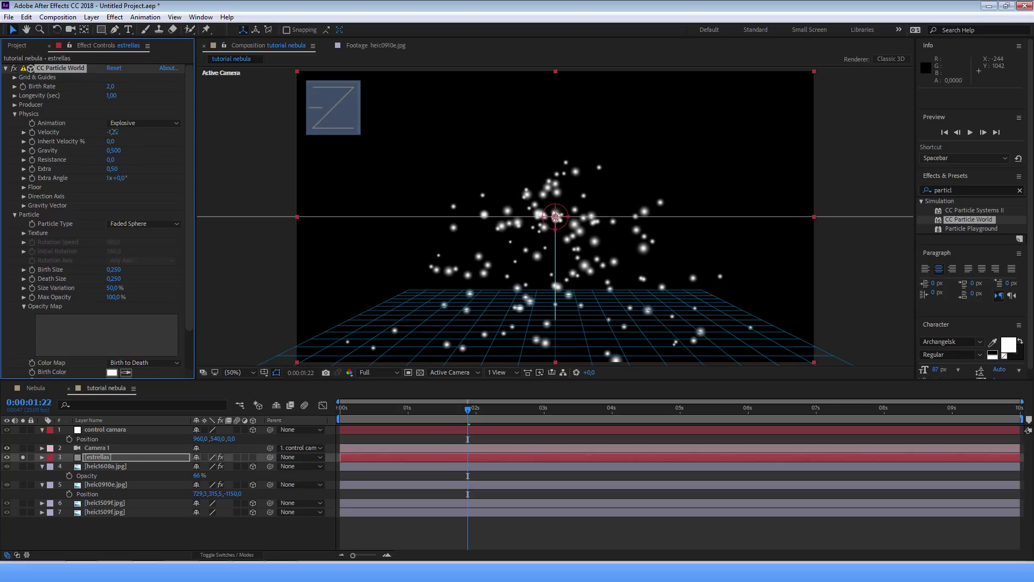
key(Return)
click(114, 151)
text(0)
key(Return)
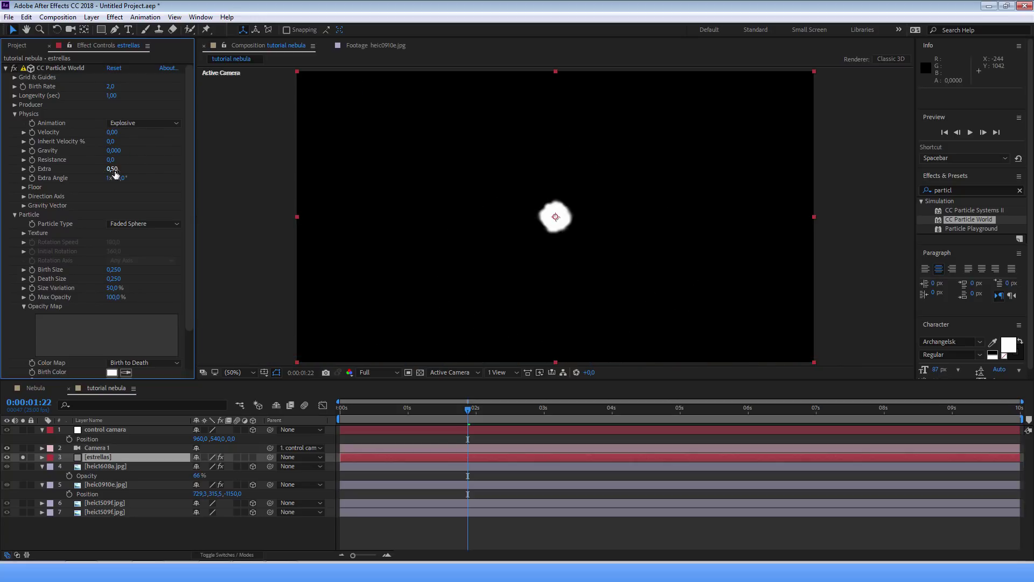
text(0)
key(Return)
drag(412, 407, 511, 407)
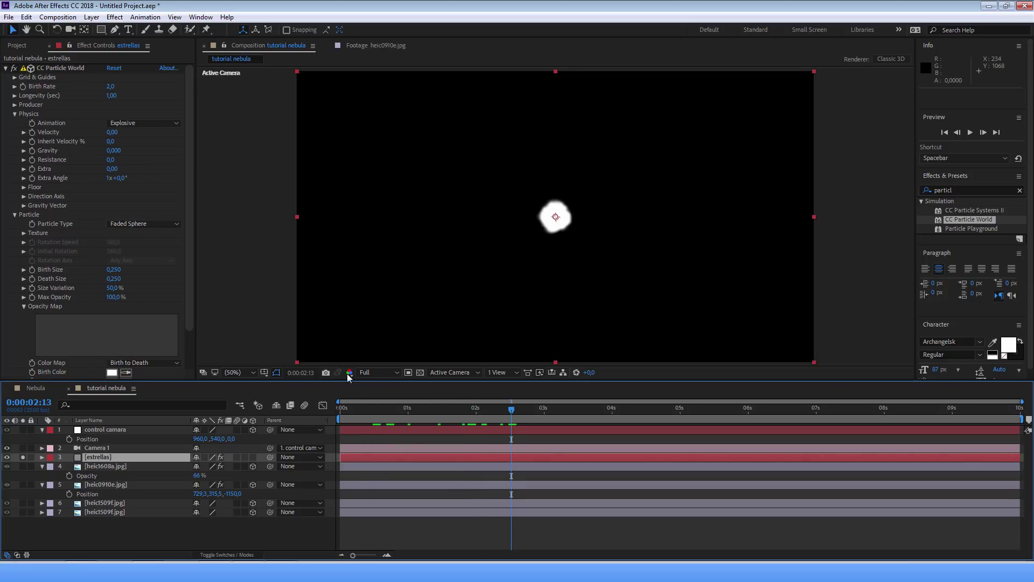
drag(441, 408, 503, 407)
click(190, 137)
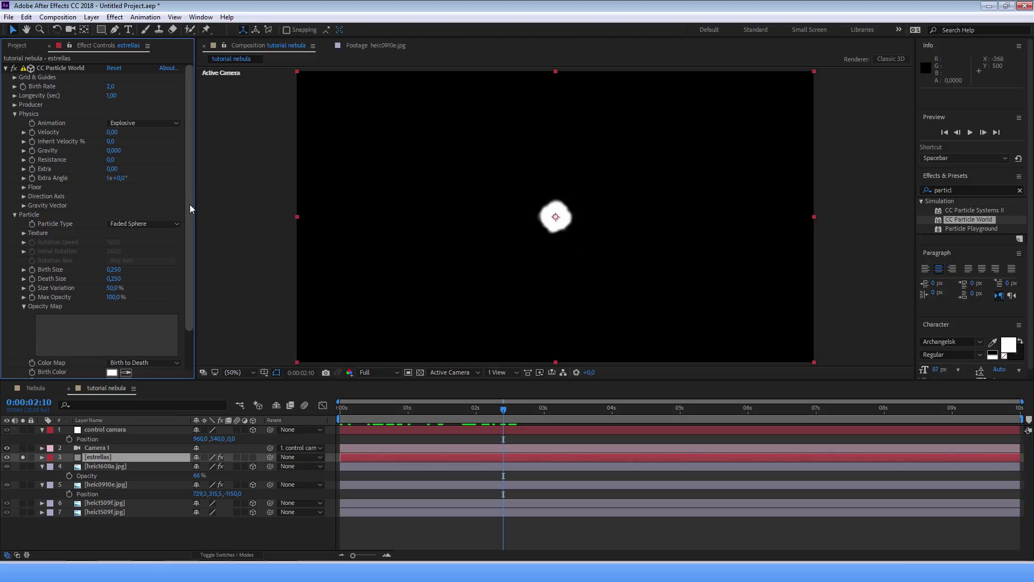
- Widen the Producer radius (X 1.855, Y 1.225) so particles spread across the frame
click(15, 105)
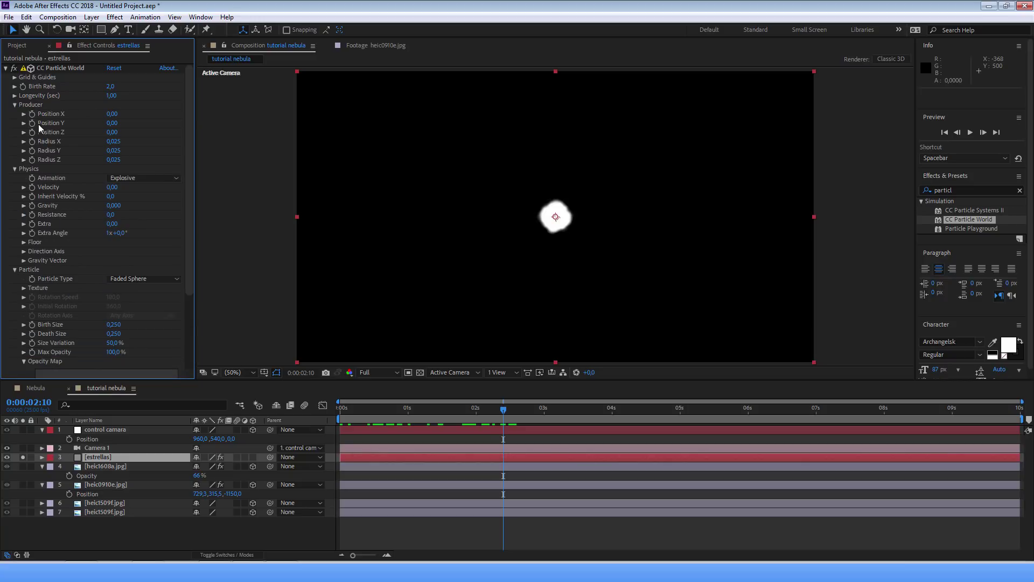
mouse_move(113, 141)
mouse_down()
mouse_move(112, 152)
mouse_move(178, 155)
mouse_up()
drag(503, 415, 609, 417)
mouse_move(716, 436)
mouse_down()
mouse_move(399, 437)
mouse_move(413, 433)
mouse_up()
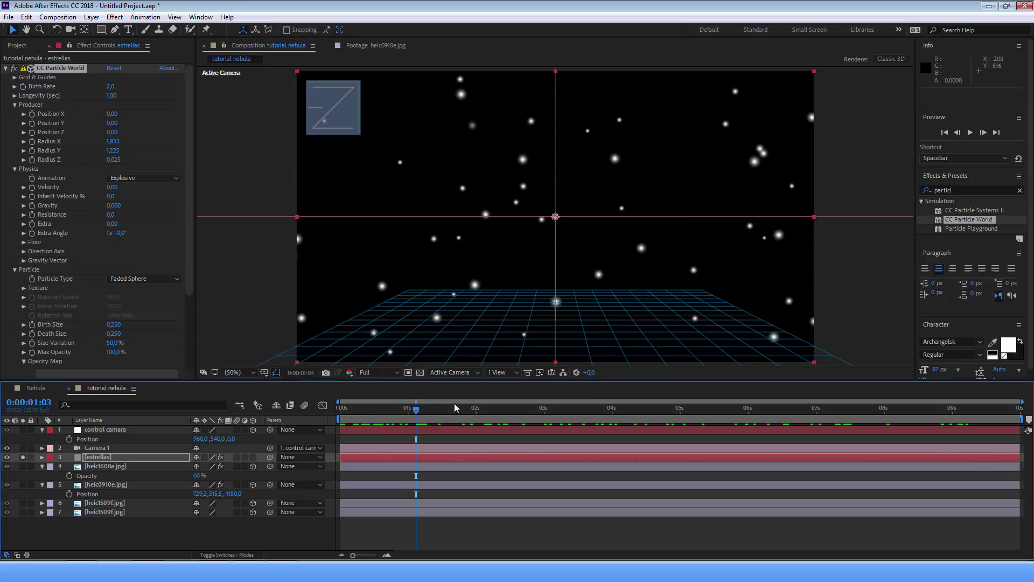
click(392, 407)
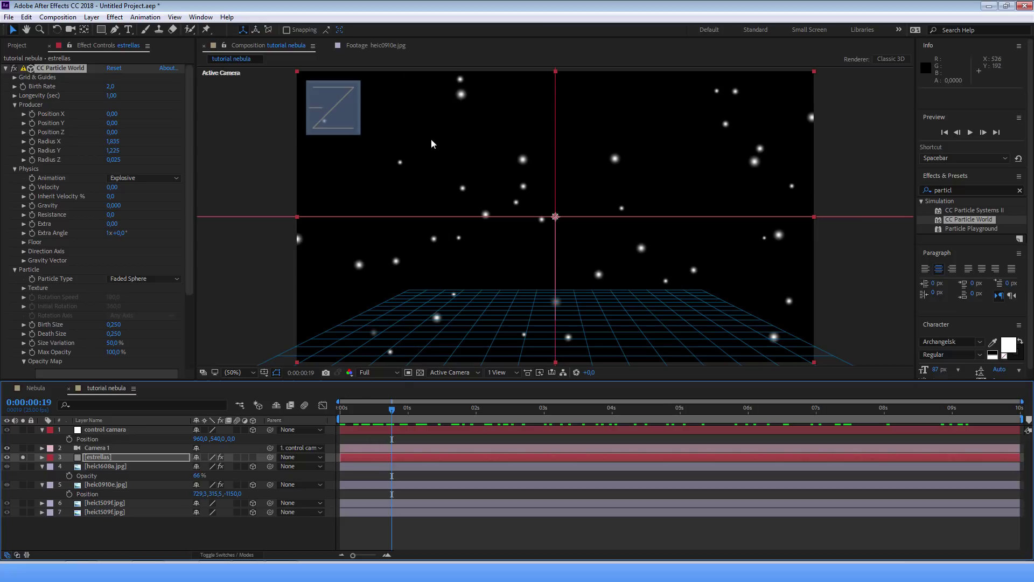
- Set particle Longevity to 12 and scrub the timeline to watch stars accumulate
click(112, 96)
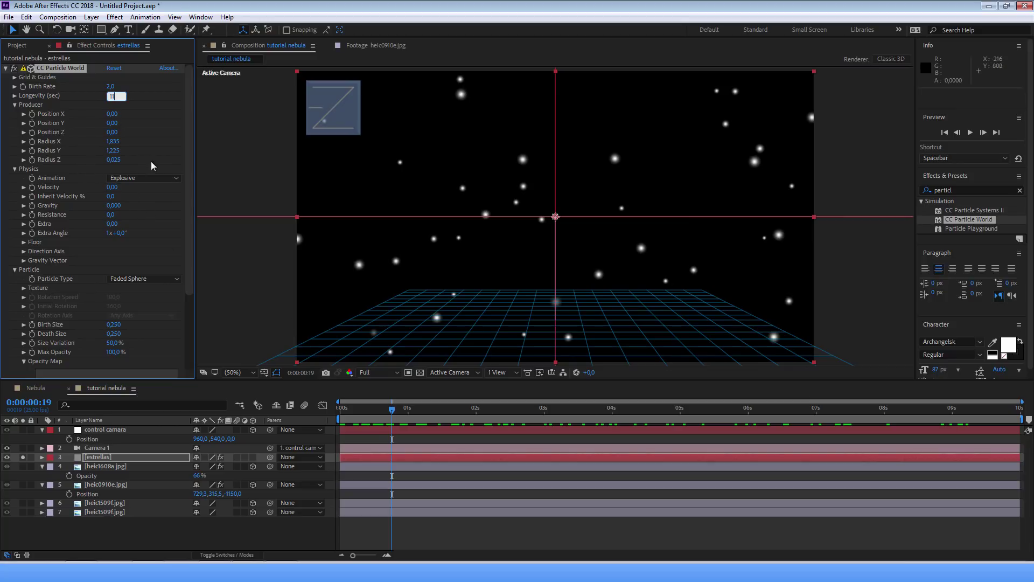
drag(118, 95, 109, 97)
text(12)
click(217, 135)
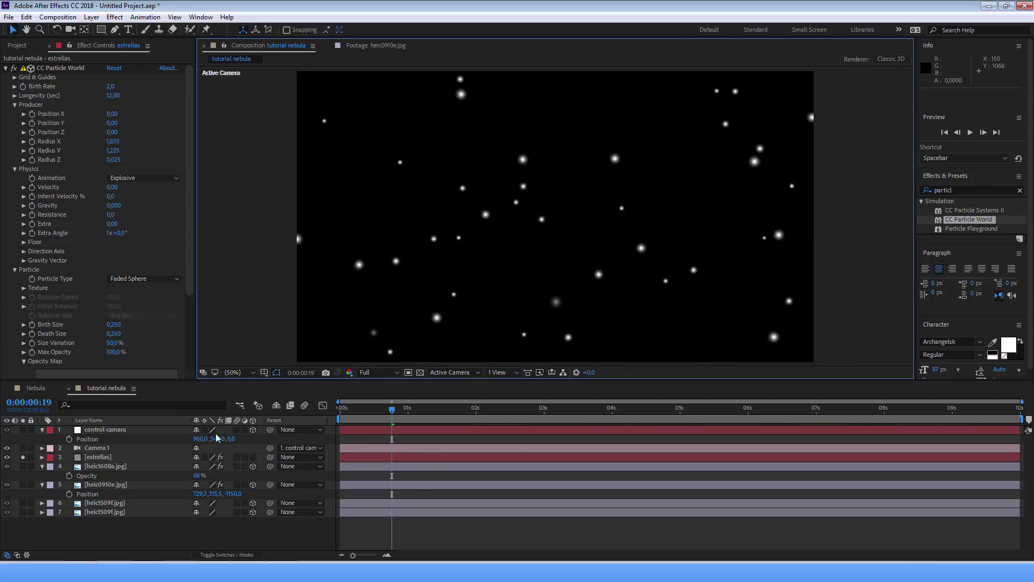
drag(408, 415, 601, 418)
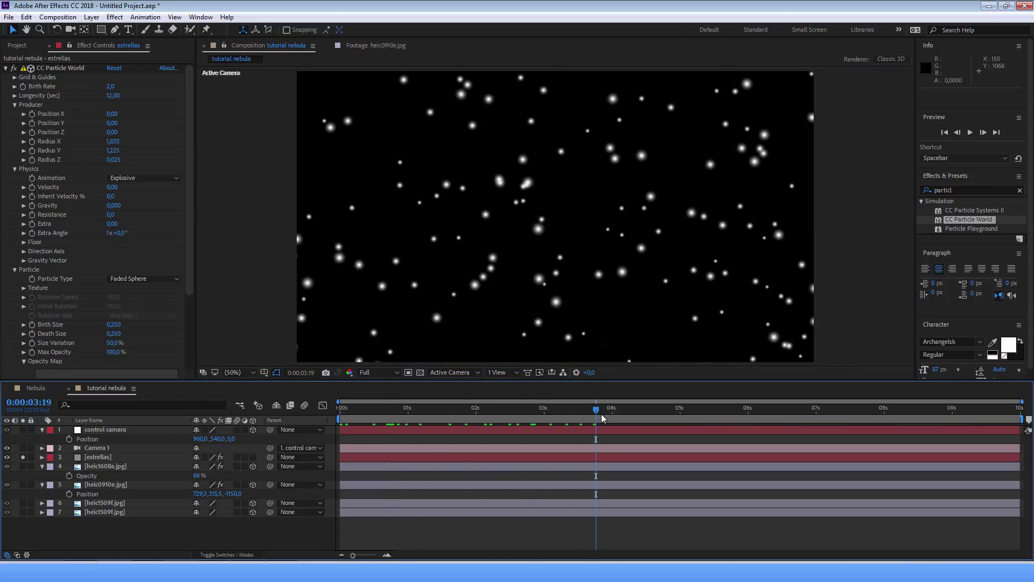
click(358, 409)
mouse_move(383, 409)
mouse_down()
mouse_move(1018, 438)
mouse_move(362, 462)
mouse_move(373, 451)
mouse_move(476, 457)
mouse_up()
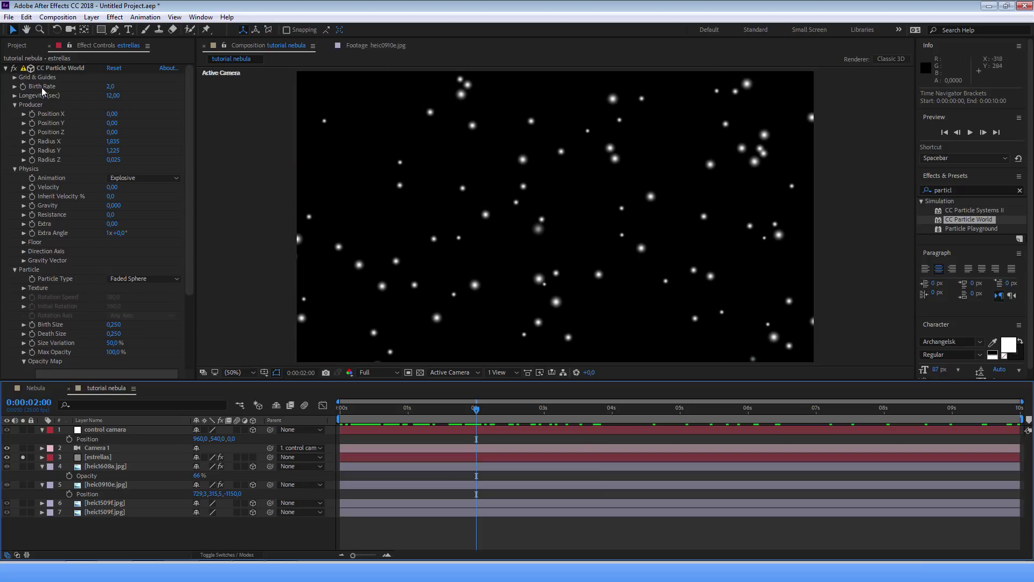
- Reset Birth Rate to 0, then scrub it up to 33.2 and check the star density
click(109, 87)
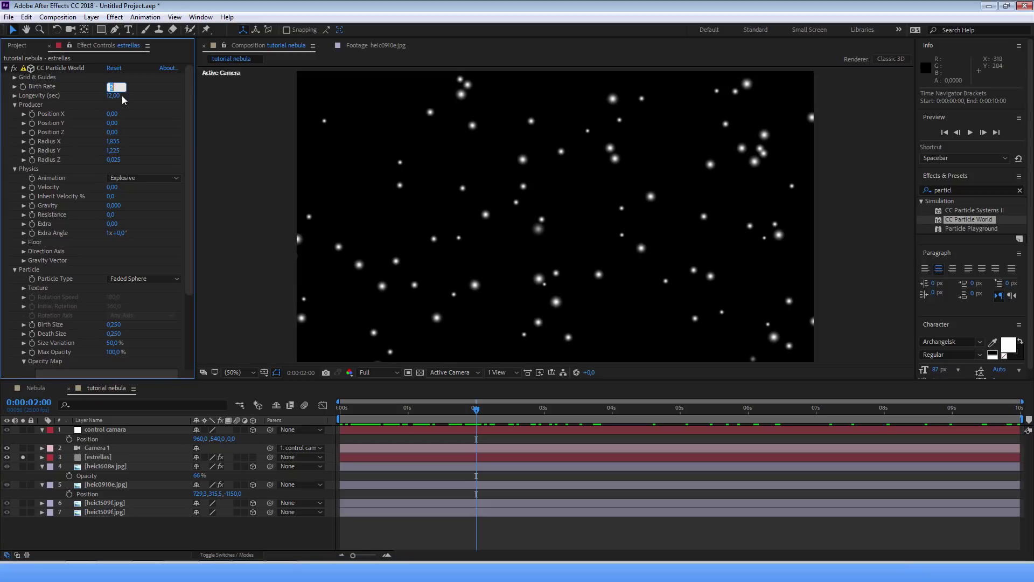
text(0)
key(Return)
drag(476, 413, 341, 412)
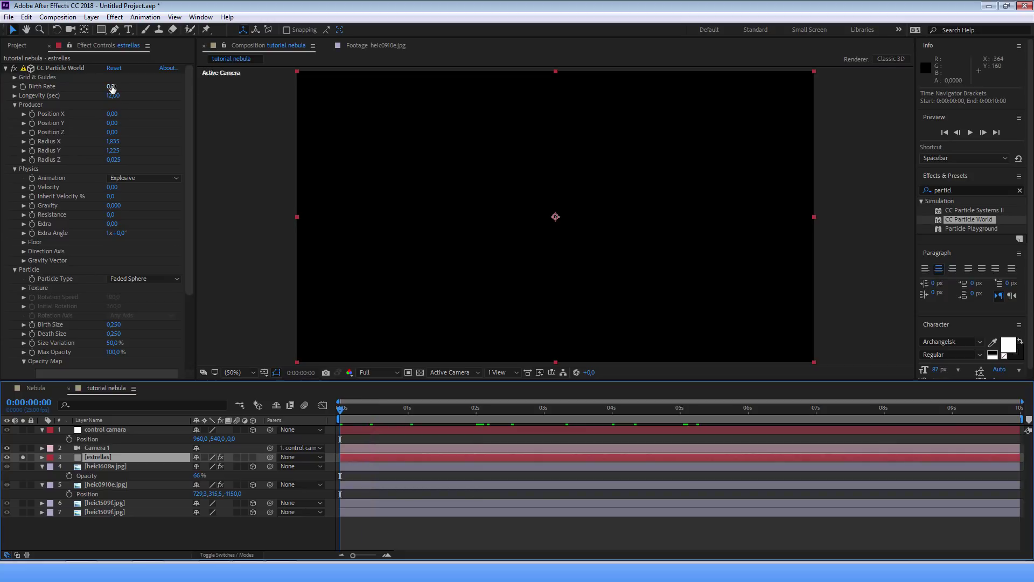
drag(111, 87, 296, 85)
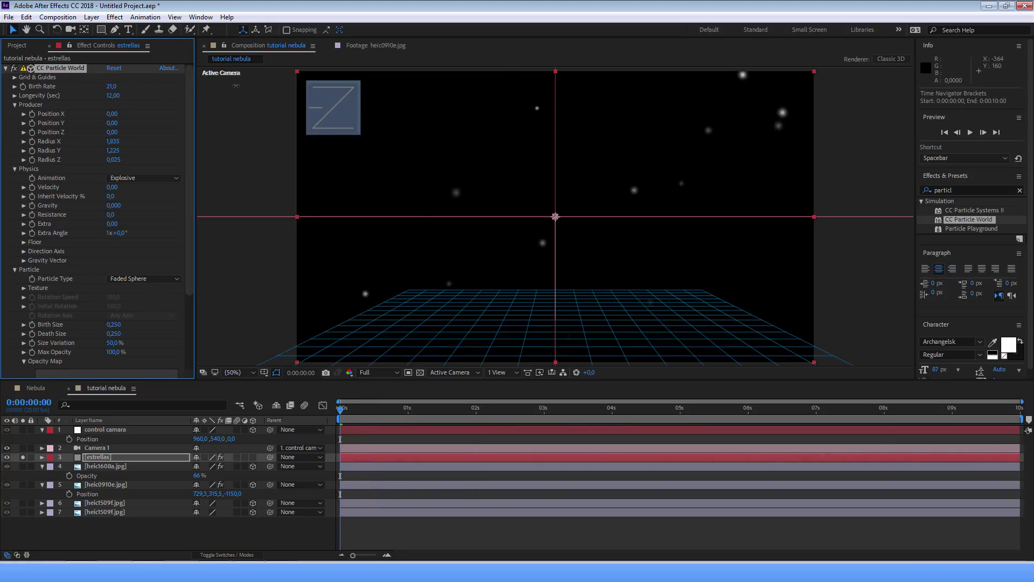
mouse_move(354, 409)
mouse_down()
mouse_move(478, 412)
mouse_move(481, 425)
mouse_move(464, 425)
mouse_up()
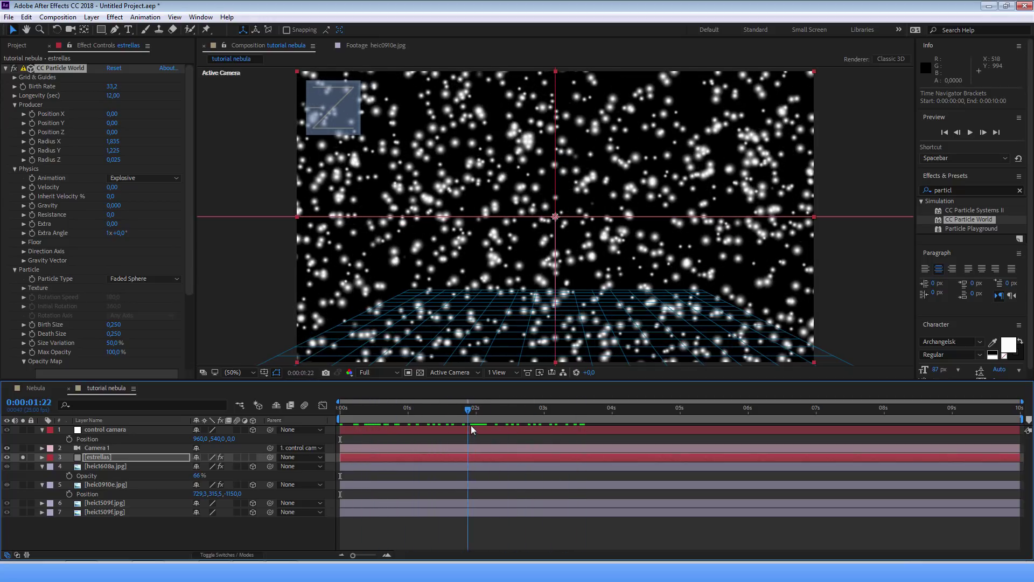
click(100, 455)
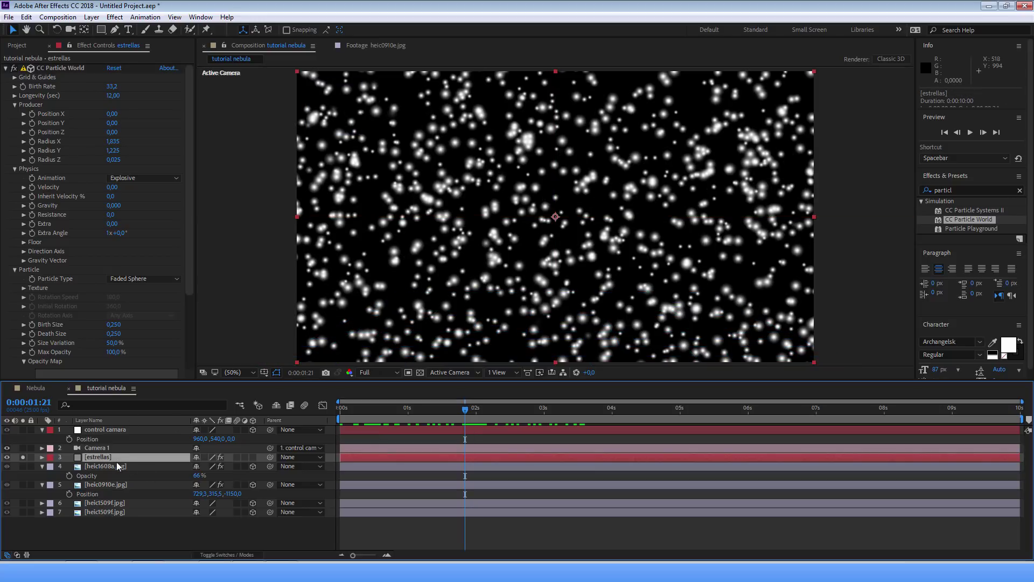
click(15, 96)
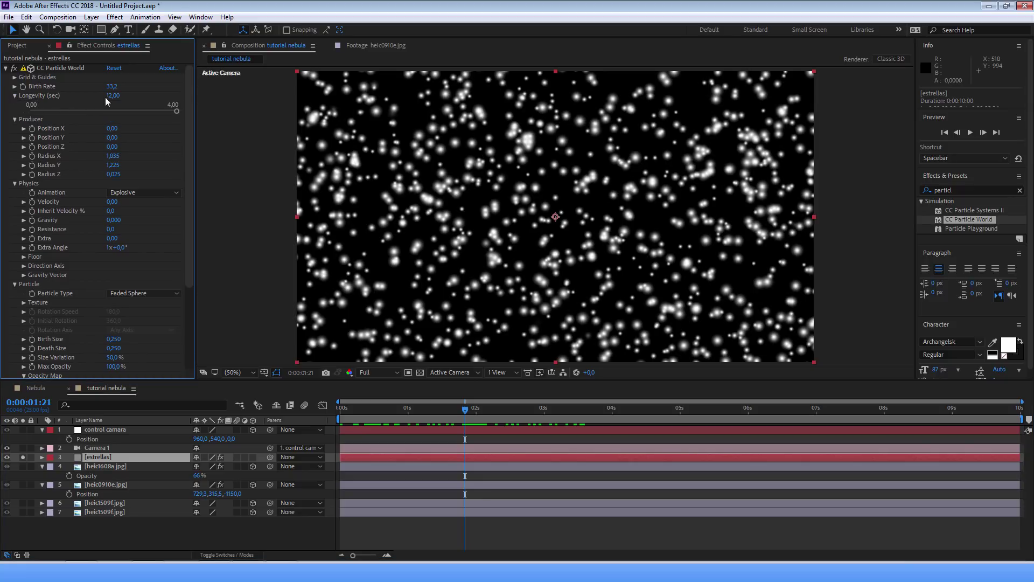
- Keyframe Birth Rate from 8.5 at the first frame down to 0, and preview
click(24, 87)
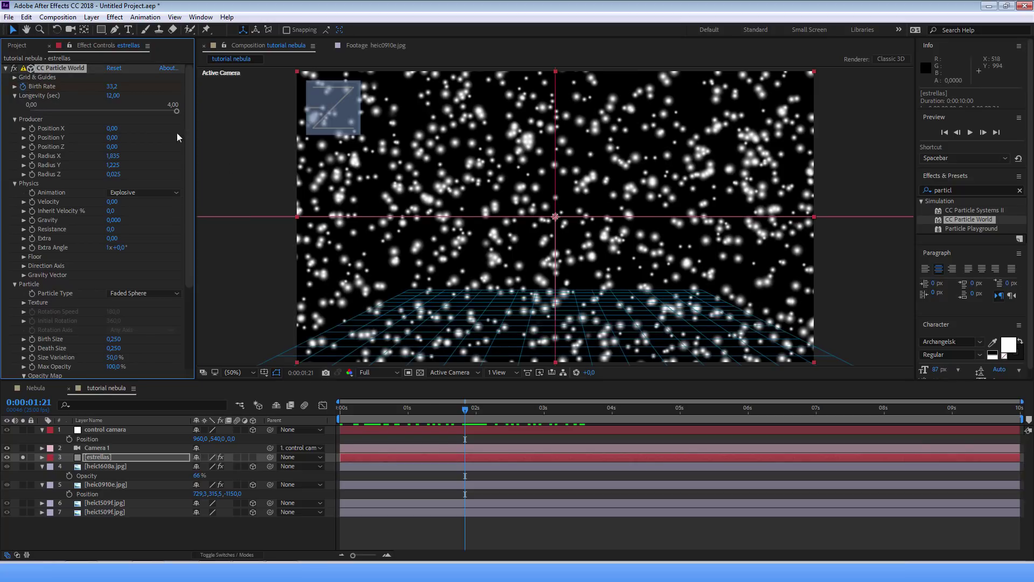
click(113, 87)
key(Return)
key(Home)
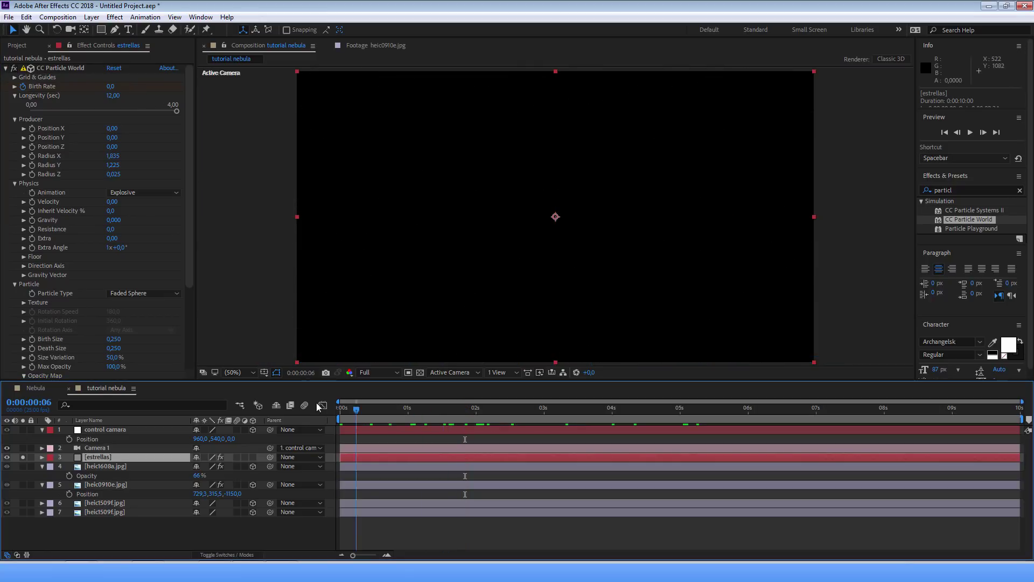
drag(110, 86, 175, 112)
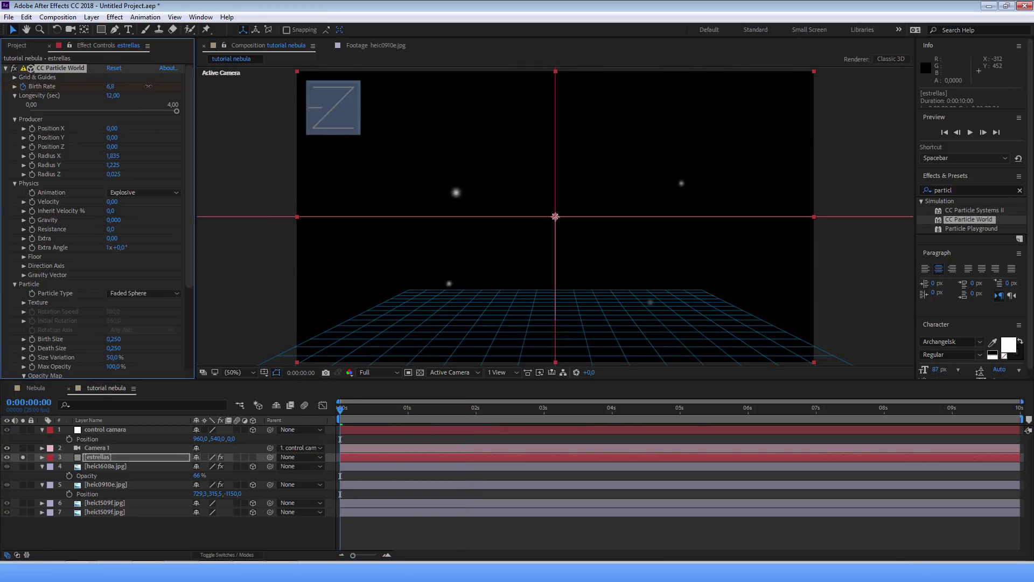
key(space)
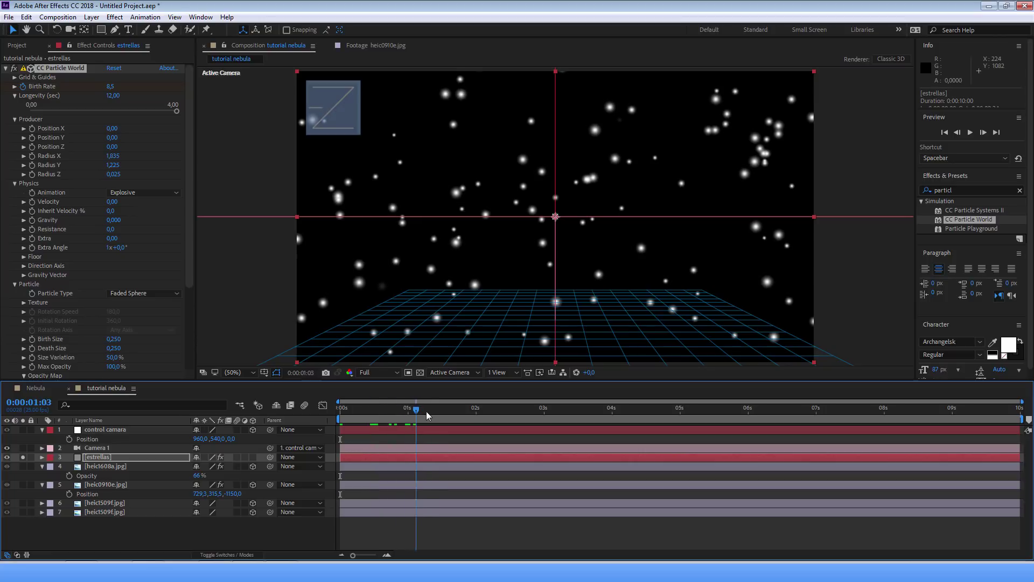
drag(460, 415, 729, 451)
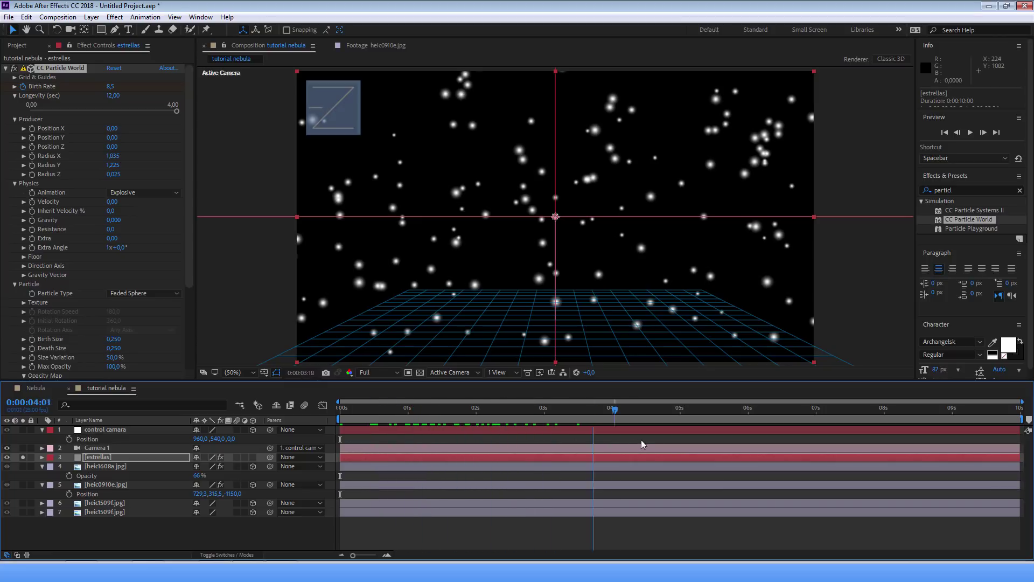
- Reveal the Birth Rate keyframes, shift estrellas about a second earlier and extend it to the comp end
click(99, 457)
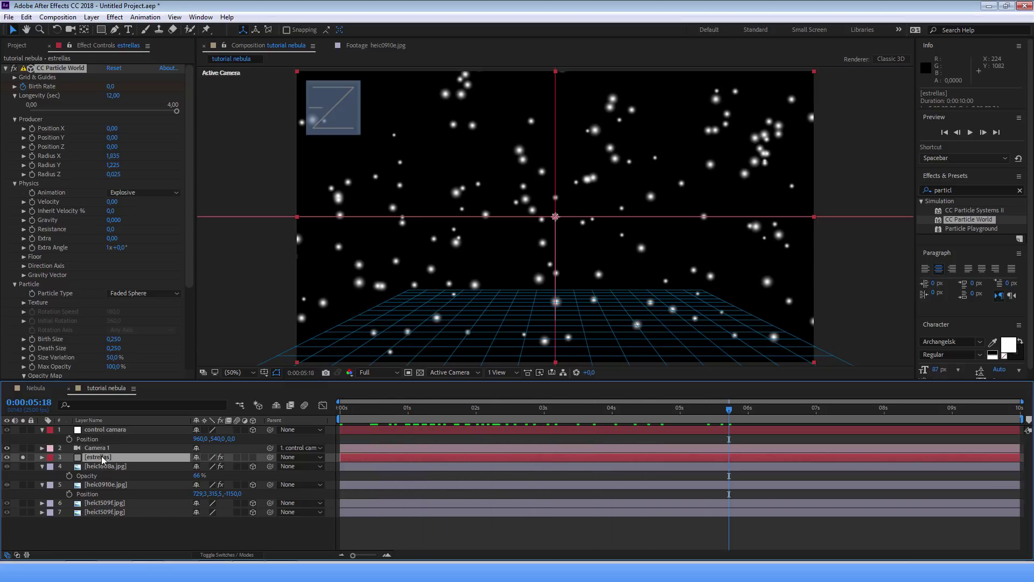
key(u)
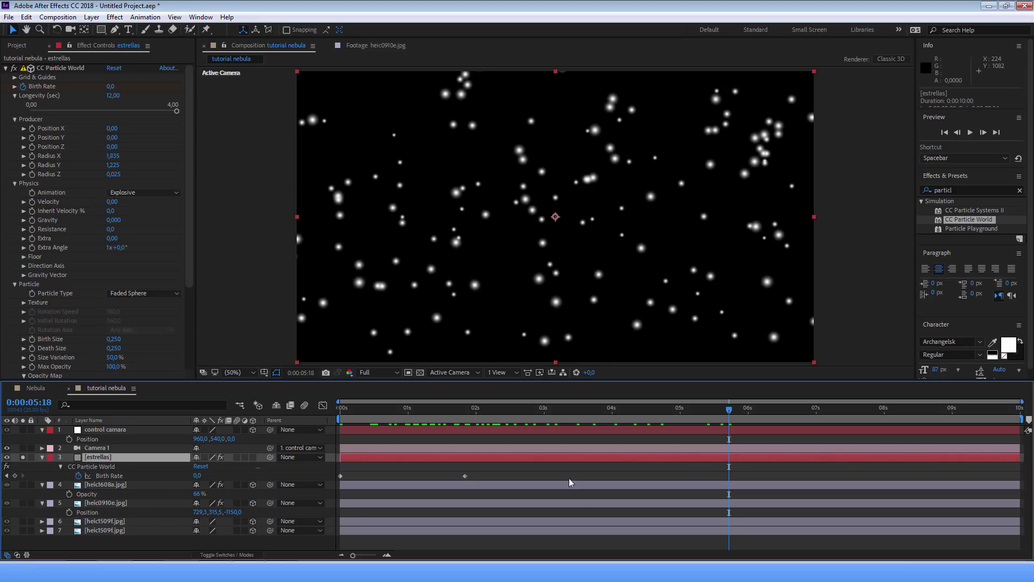
drag(375, 422, 437, 419)
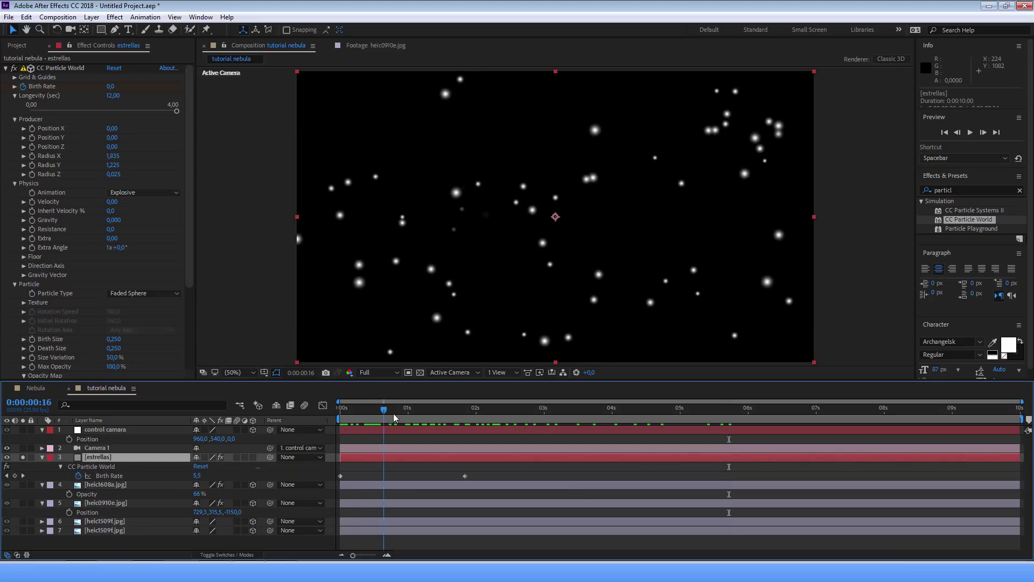
key(space)
key(space)
key(Home)
key(space)
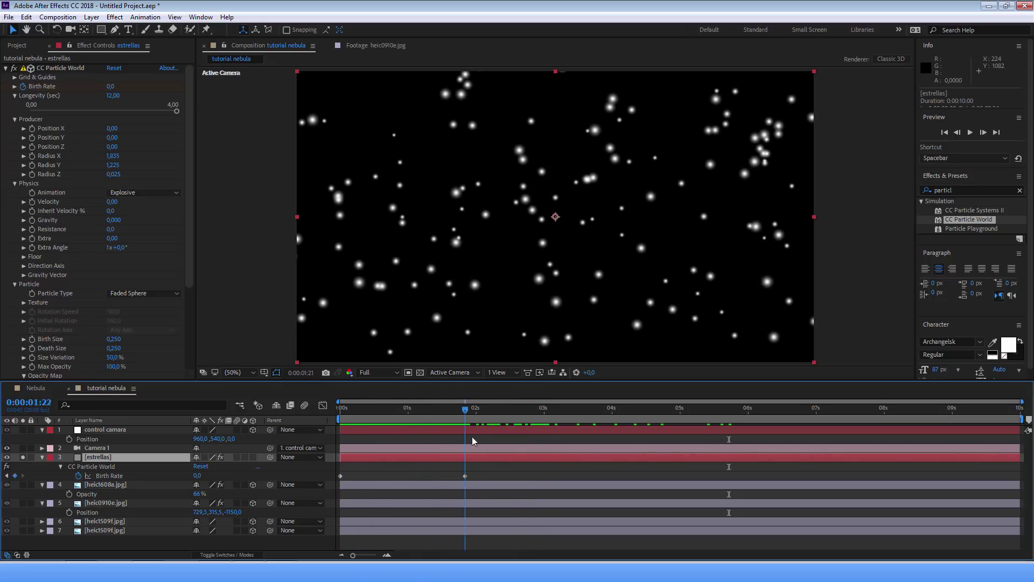
drag(505, 457, 377, 457)
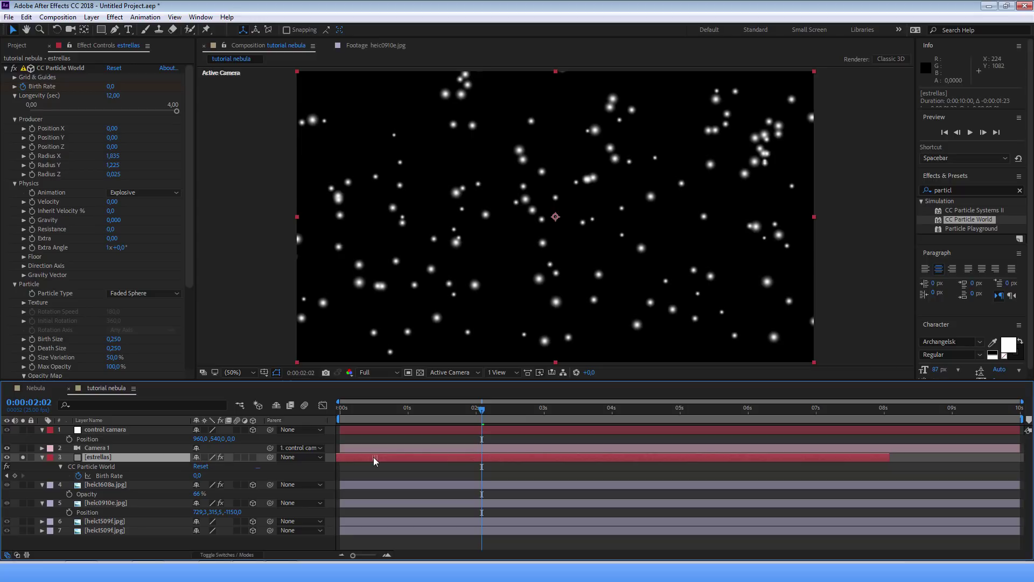
drag(890, 457, 1026, 457)
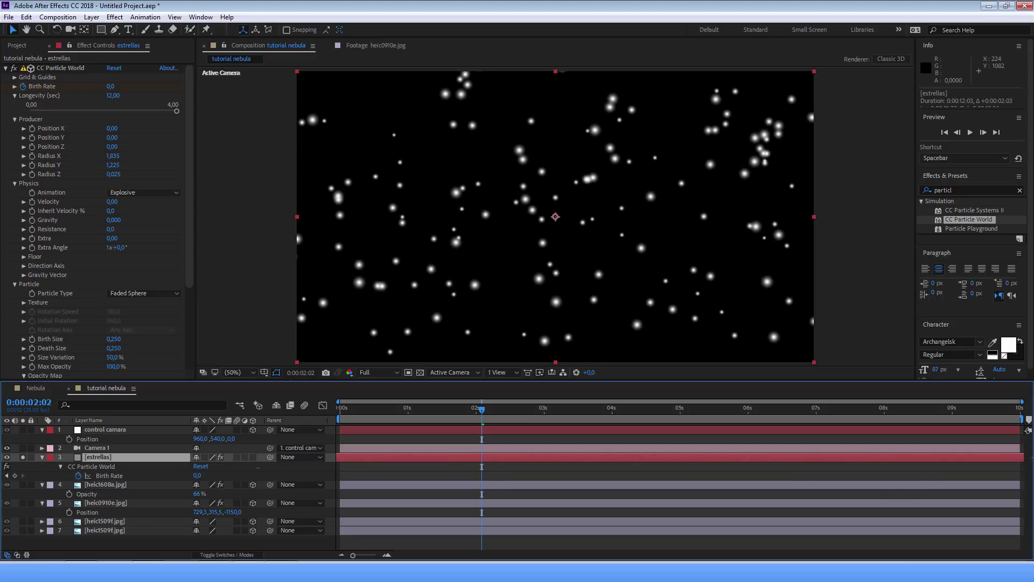
- Set Longevity to 14 and preview the starfield from the first frame
click(111, 96)
drag(383, 408, 318, 407)
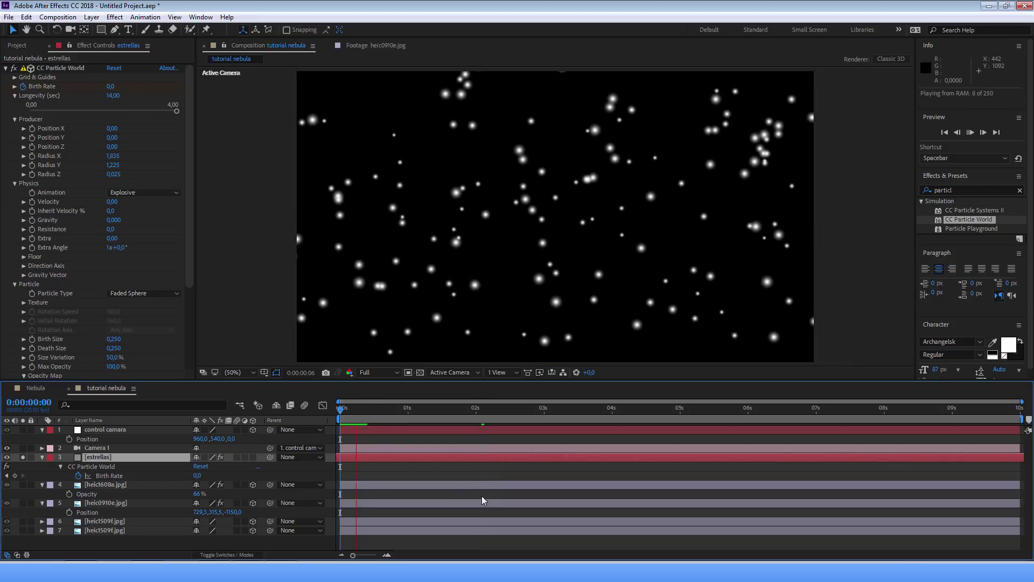
key(space)
key(space)
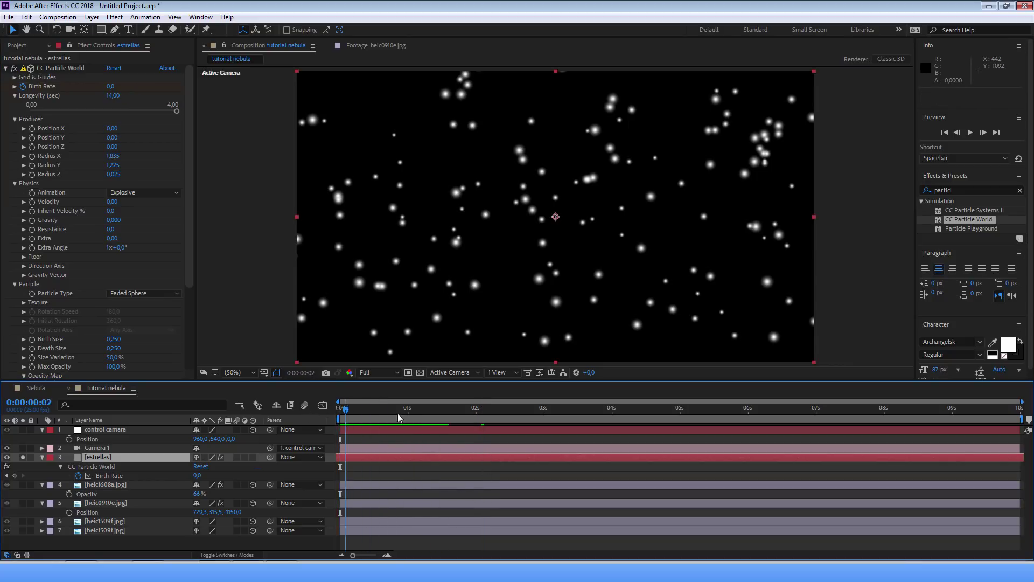
drag(727, 424, 400, 435)
key(Home)
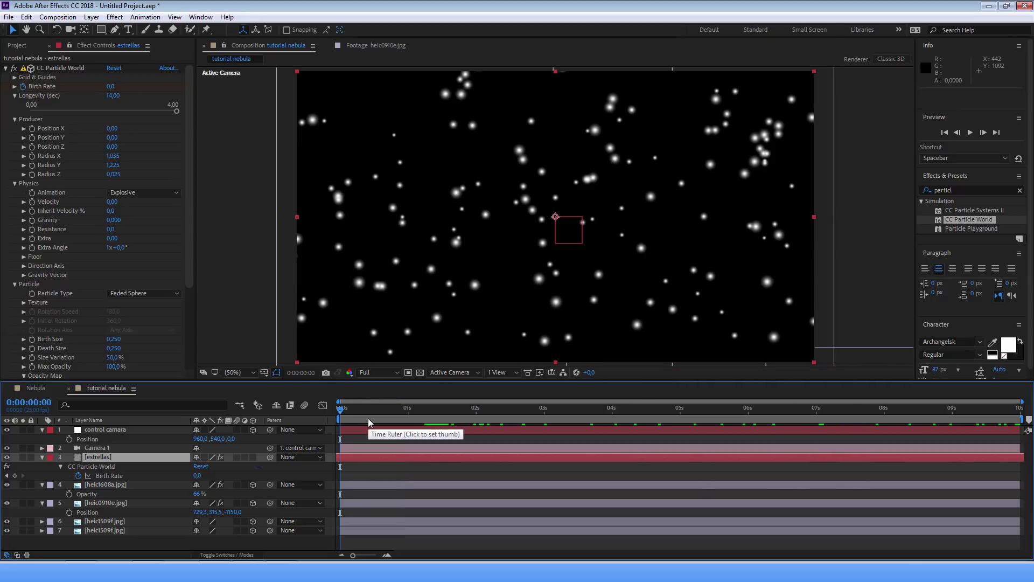
drag(371, 409, 541, 409)
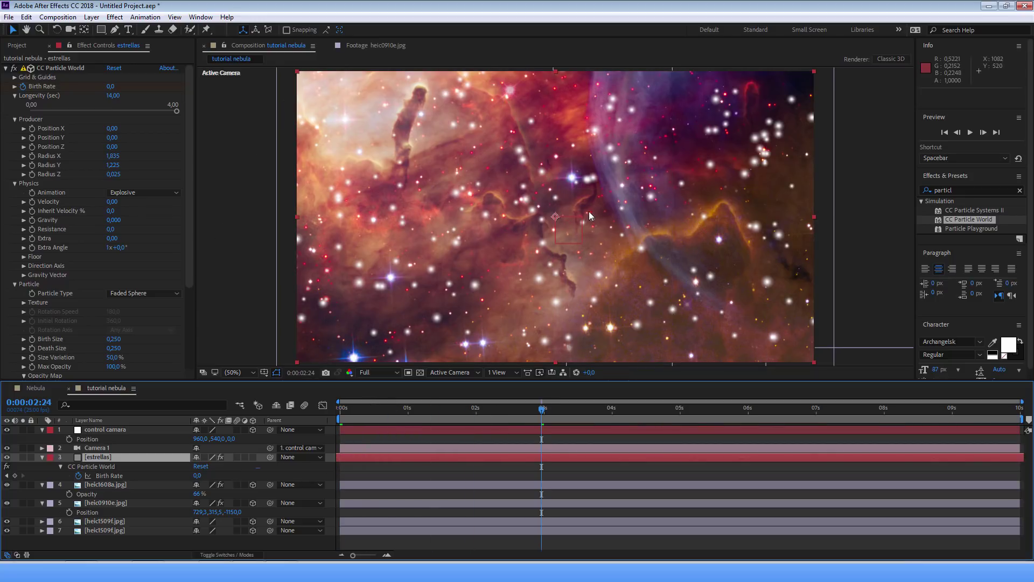
- Solo the estrellas layer, enlarge the emitter radius (X 2,845, Y 2,623, Z 1,115), then unsolo
click(22, 457)
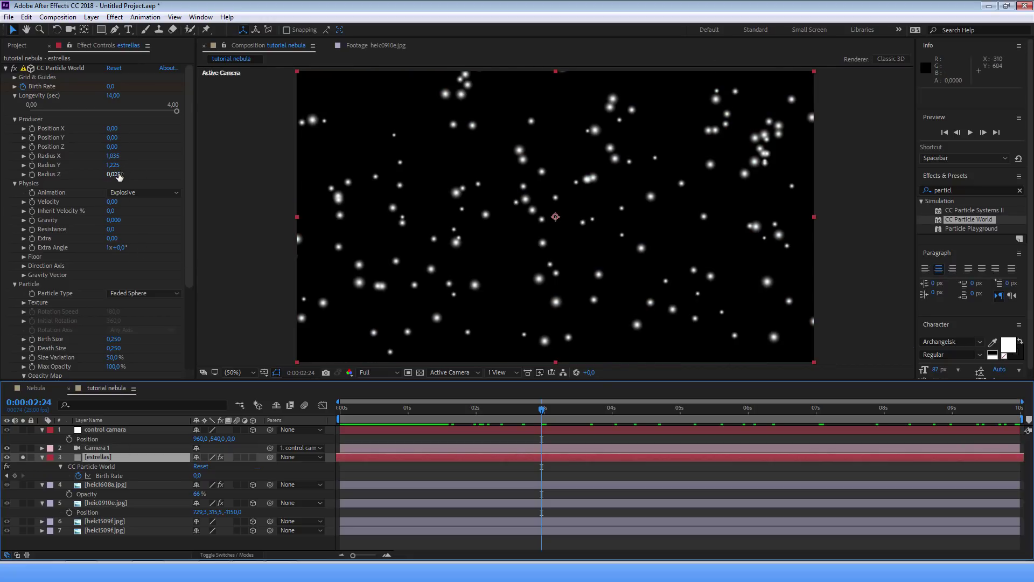
mouse_move(115, 175)
mouse_down()
mouse_move(170, 171)
mouse_move(136, 165)
mouse_up()
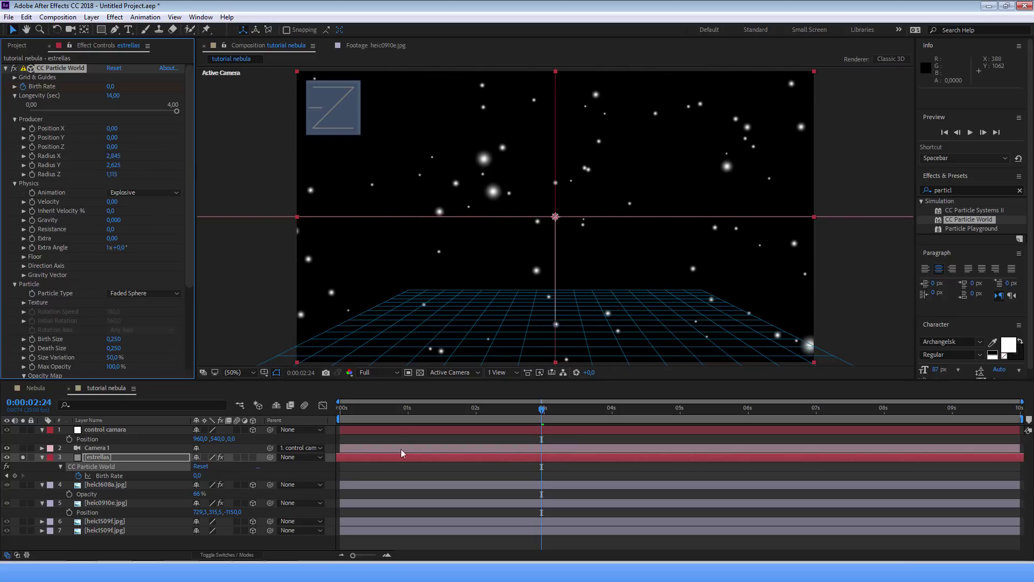
click(23, 456)
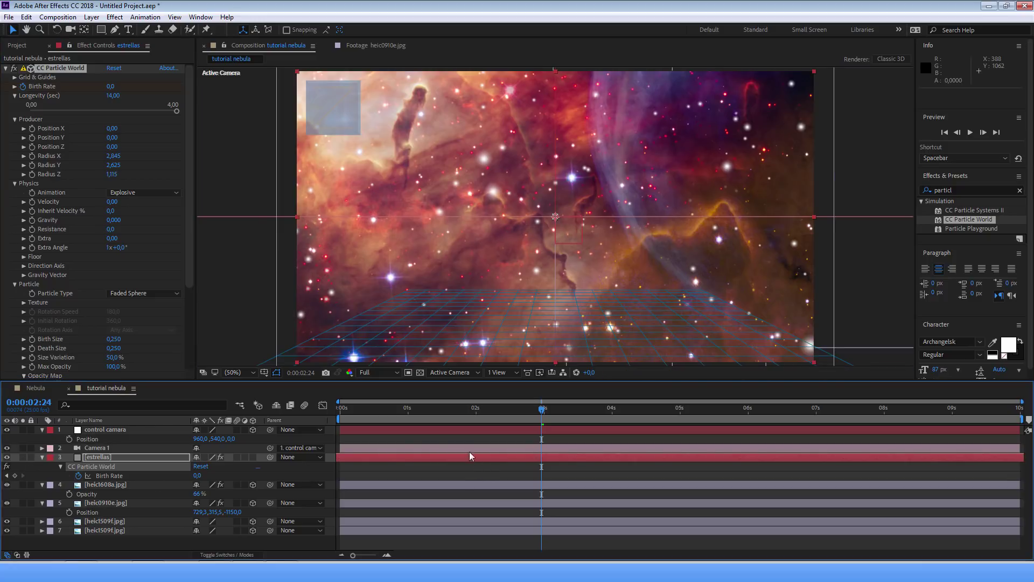
- Try negative Z depths on the control camara null, then reset its Position to 960, 540, 0
key(Home)
drag(231, 439, 294, 439)
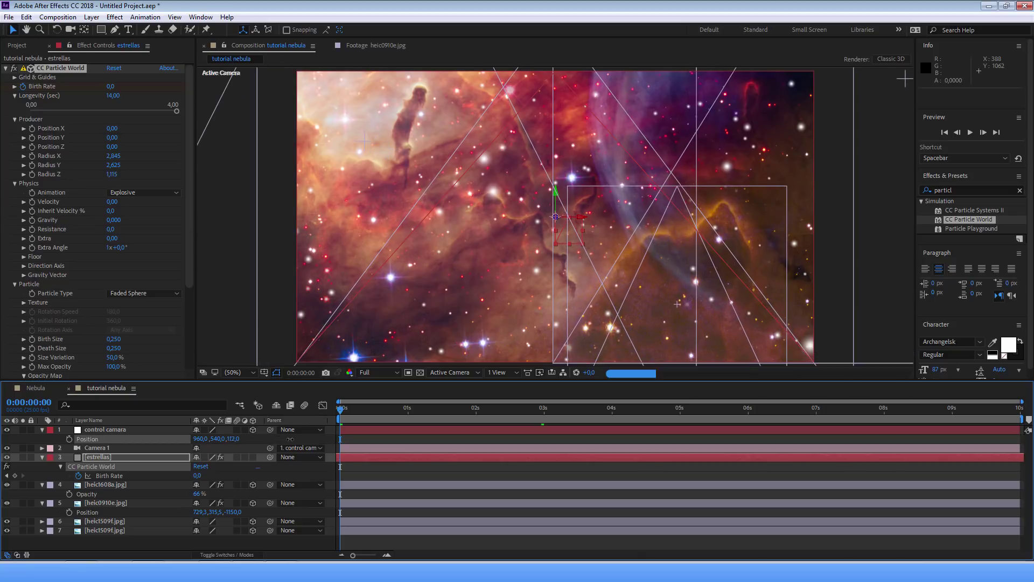
mouse_move(232, 438)
mouse_down()
mouse_move(224, 469)
mouse_move(242, 440)
mouse_up()
click(237, 438)
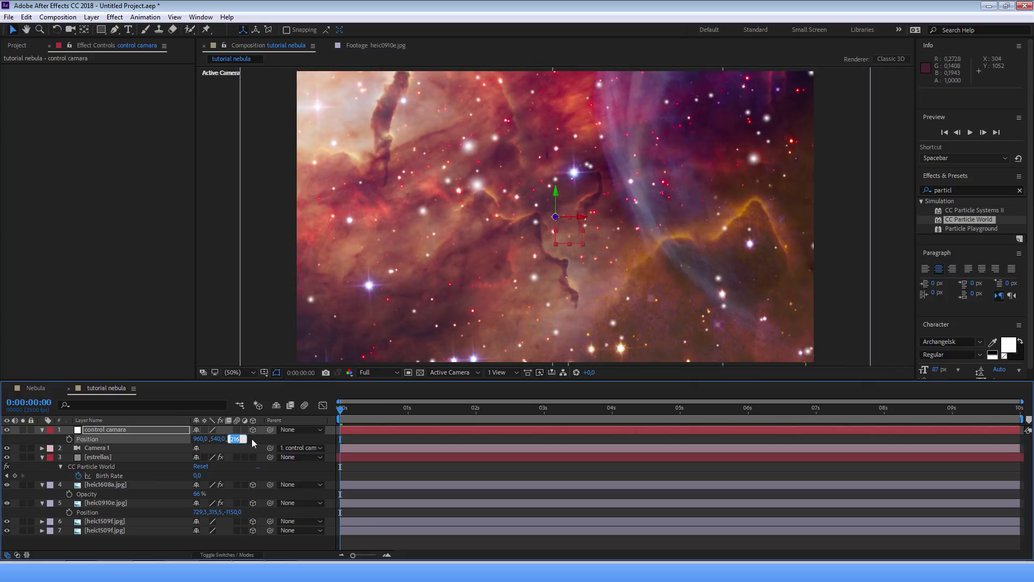
click(263, 436)
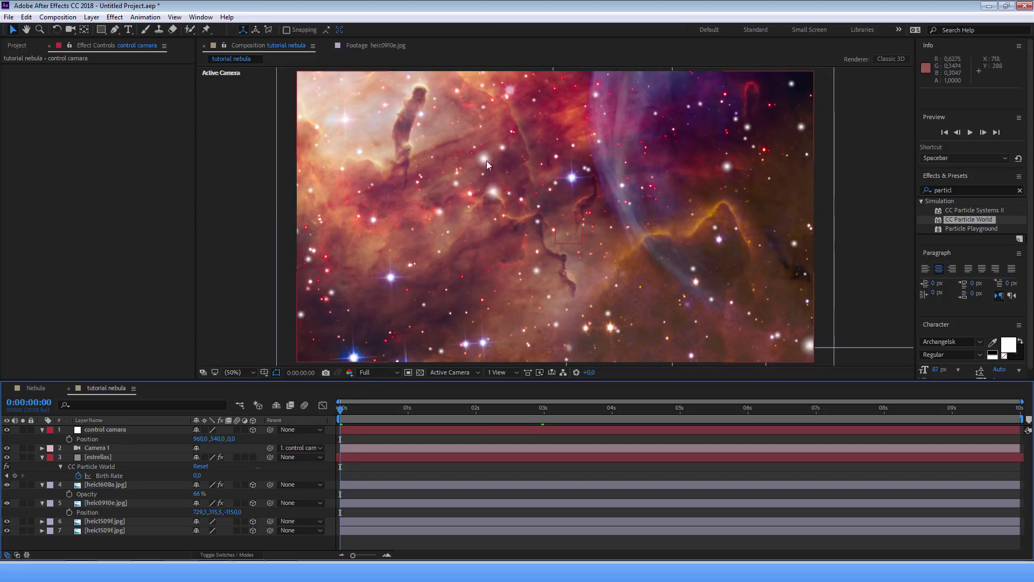
click(105, 429)
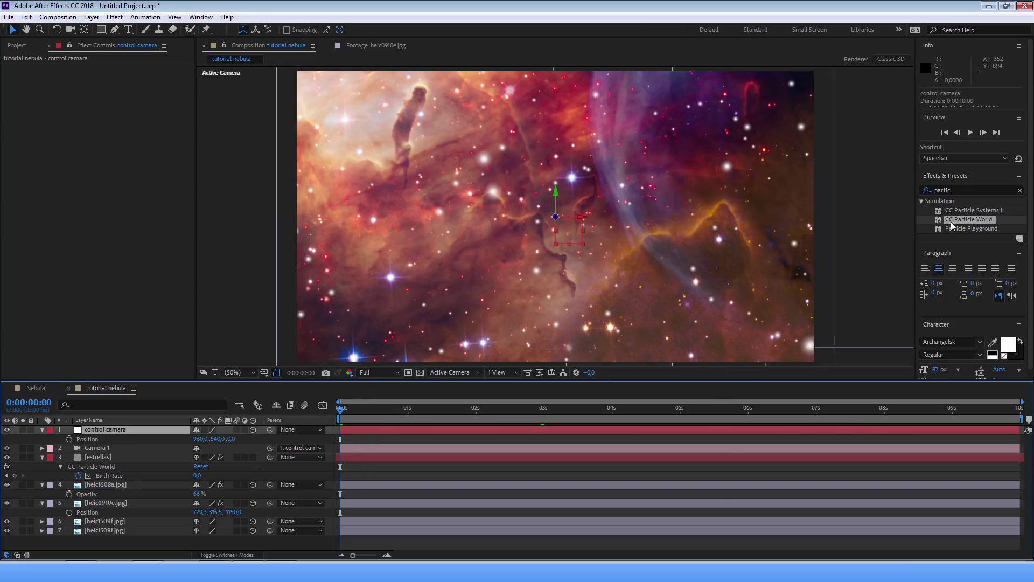
- Apply Stylize > Glow to the estrellas layer with Radius 50 and Threshold about 91.8%
click(942, 191)
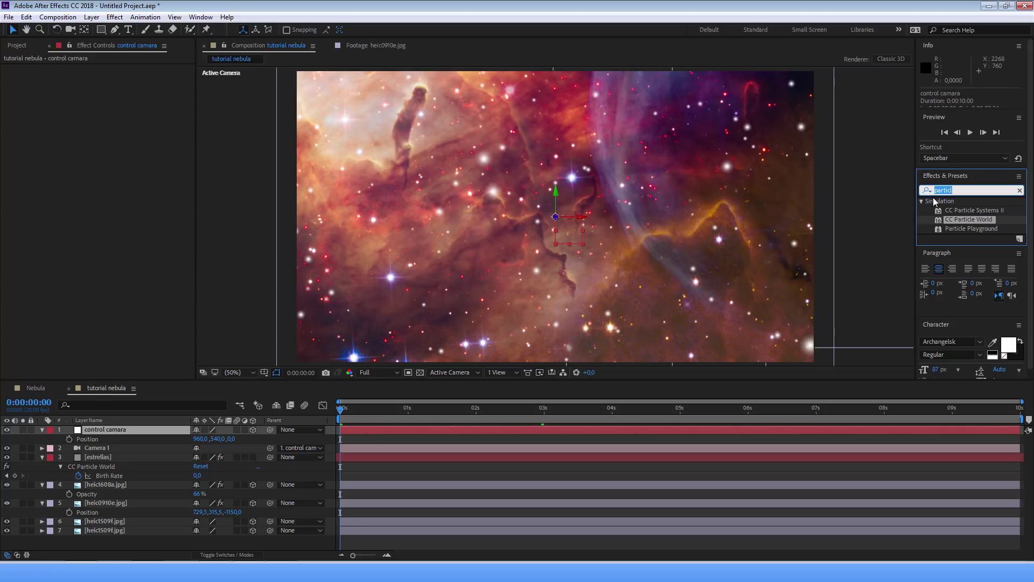
text(glow)
scroll(1026, 227, down, 3)
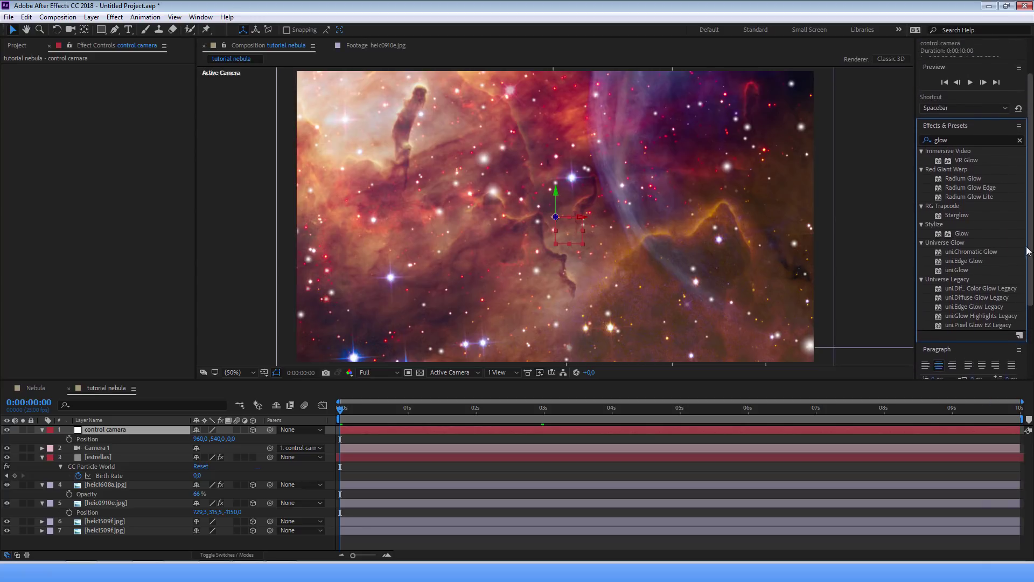
drag(963, 235, 113, 443)
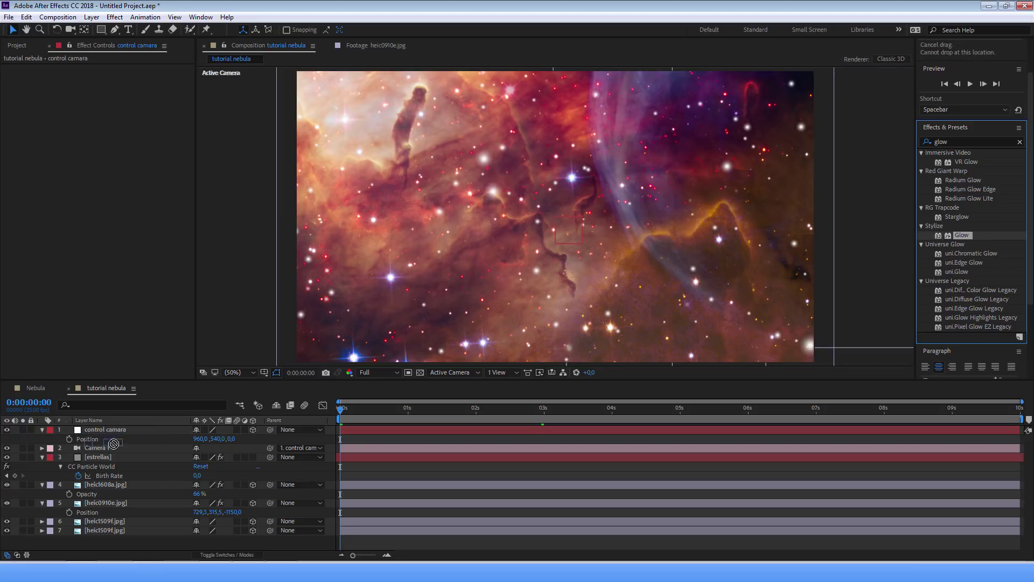
drag(113, 443, 110, 457)
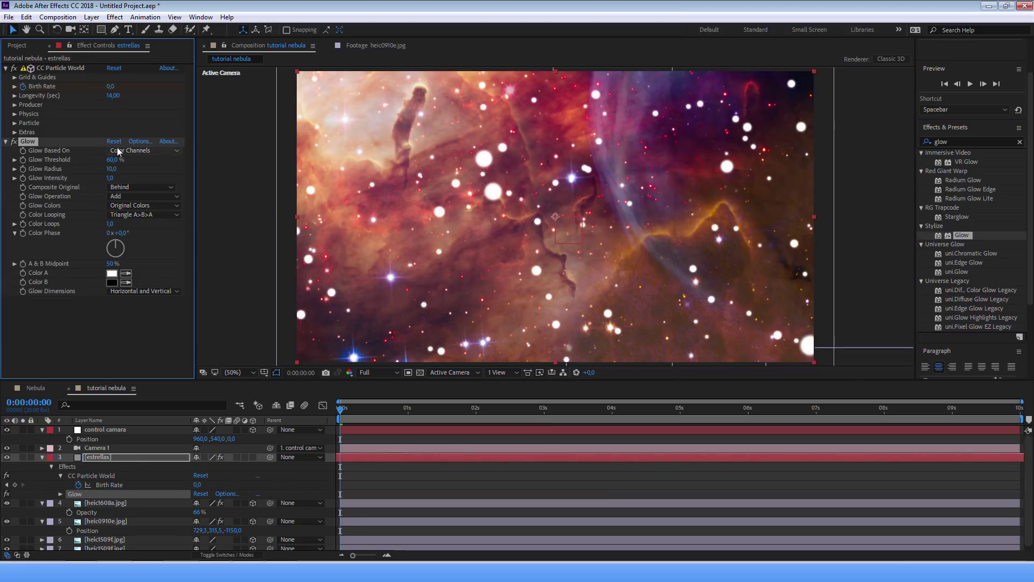
drag(115, 169, 132, 175)
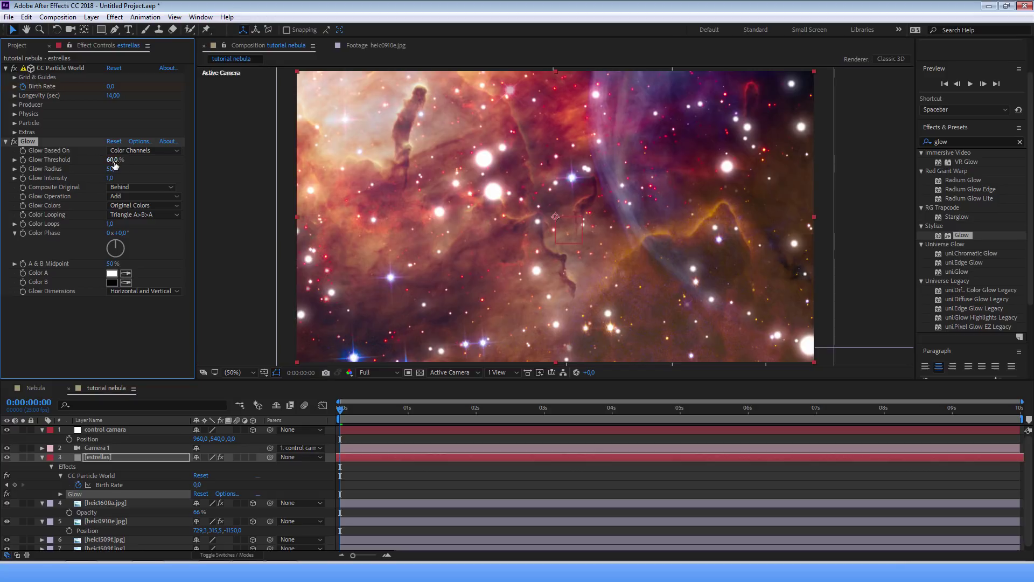
drag(113, 163, 101, 163)
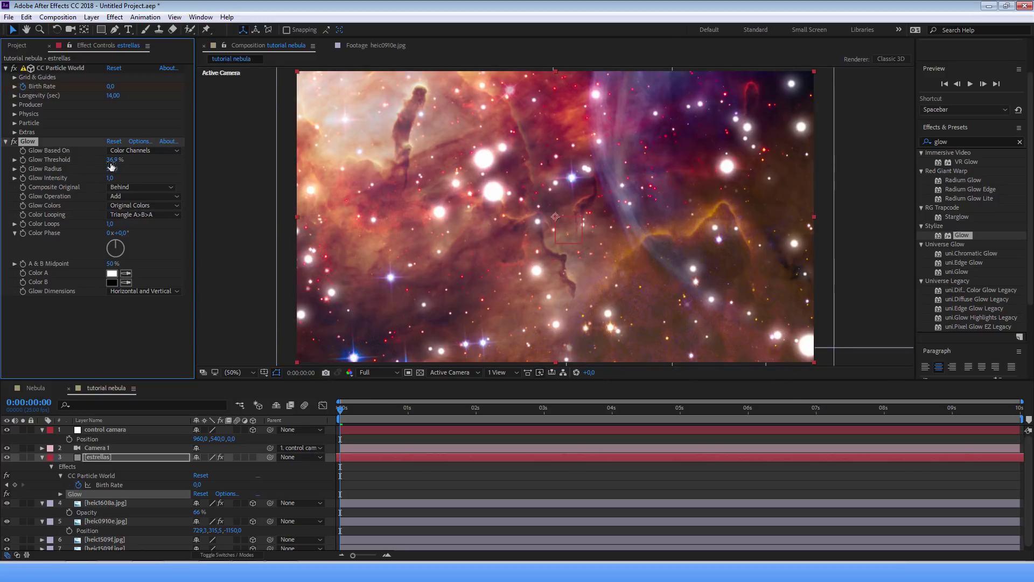
drag(174, 165, 124, 161)
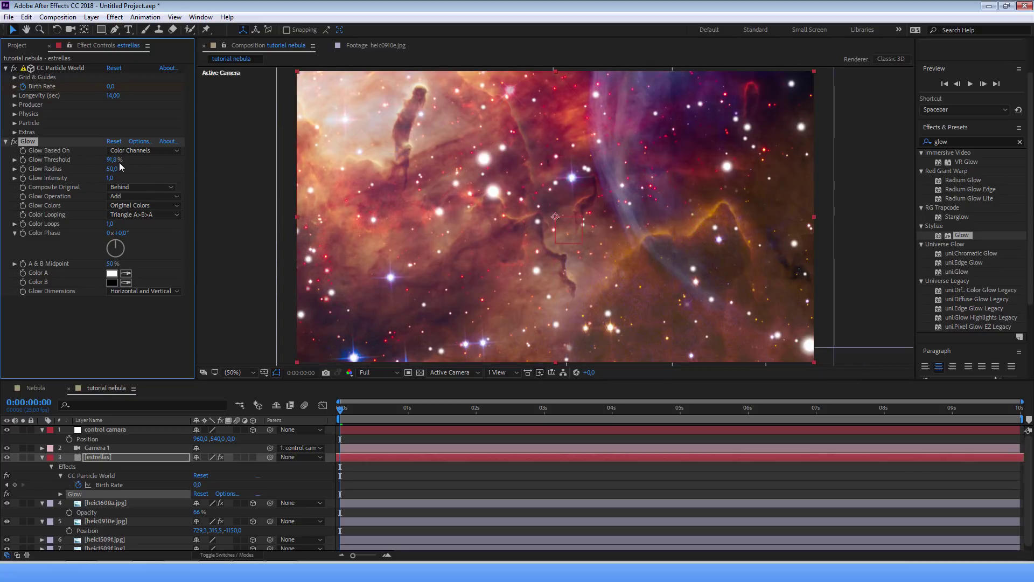
click(15, 141)
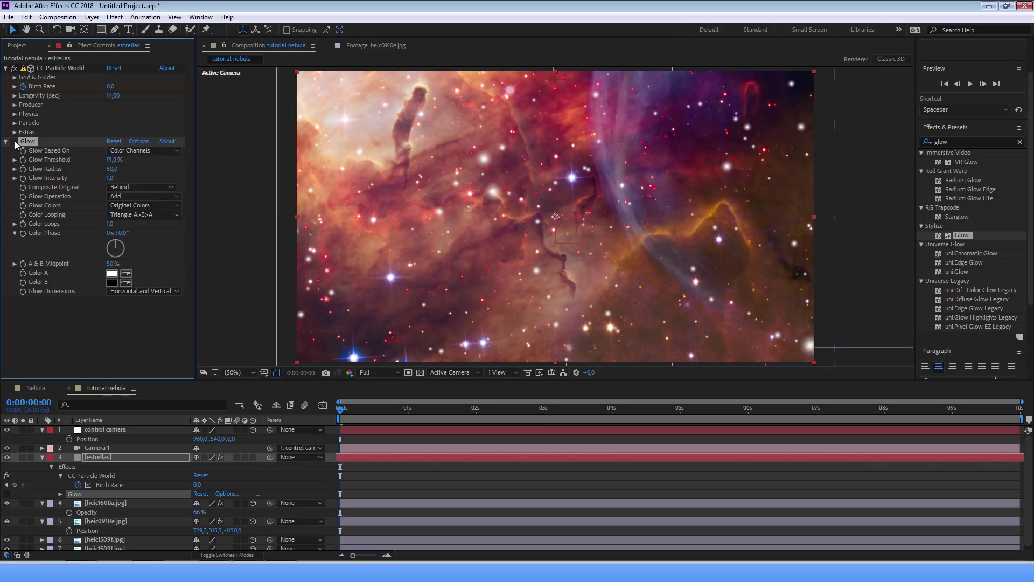
click(15, 142)
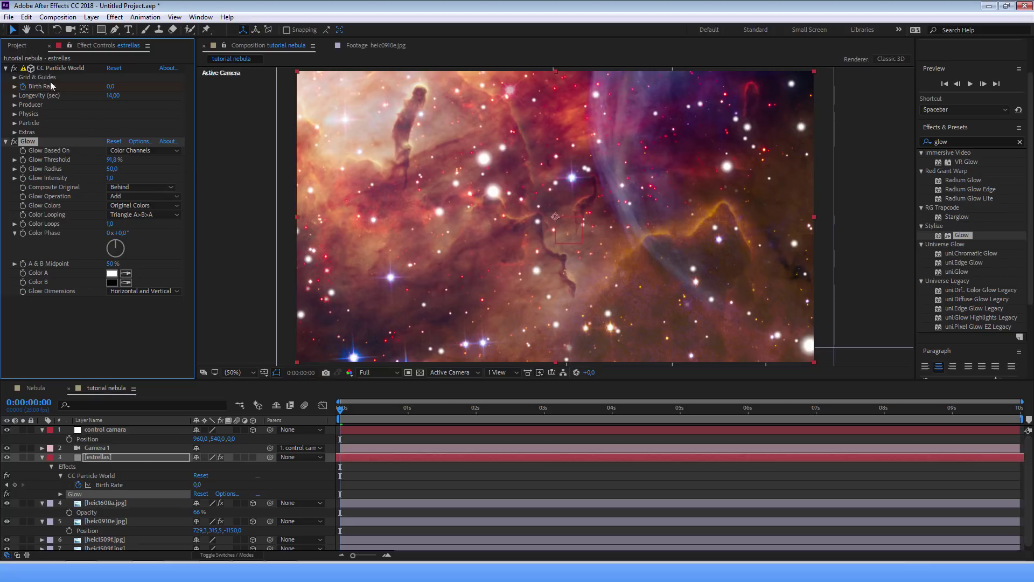
- Set the CC Particle World Birth Size and Death Size both to 0,15
click(56, 69)
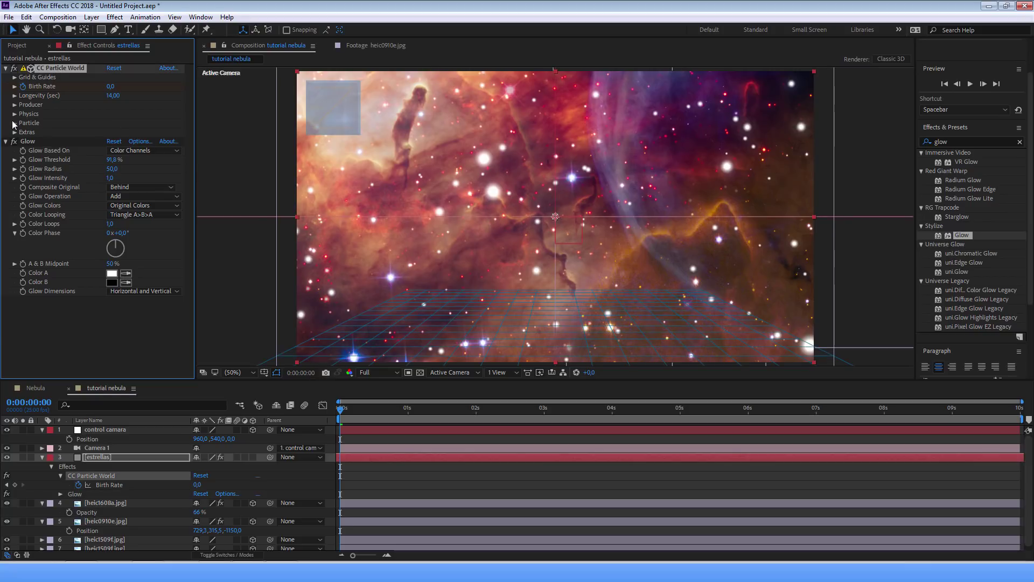
click(14, 123)
scroll(71, 176, down, 1)
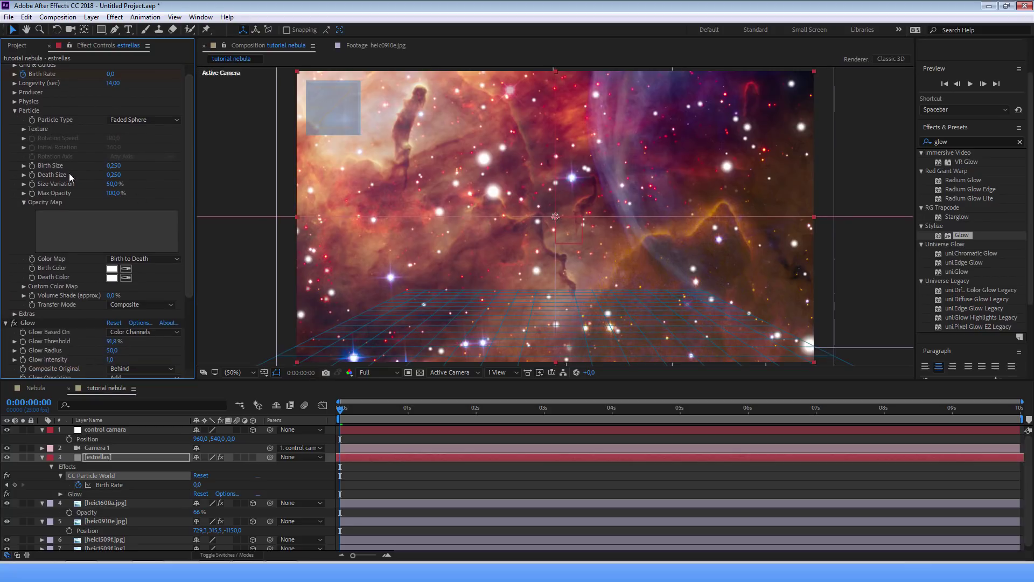
click(116, 167)
text(0,15)
key(Return)
click(114, 175)
key(Return)
click(275, 417)
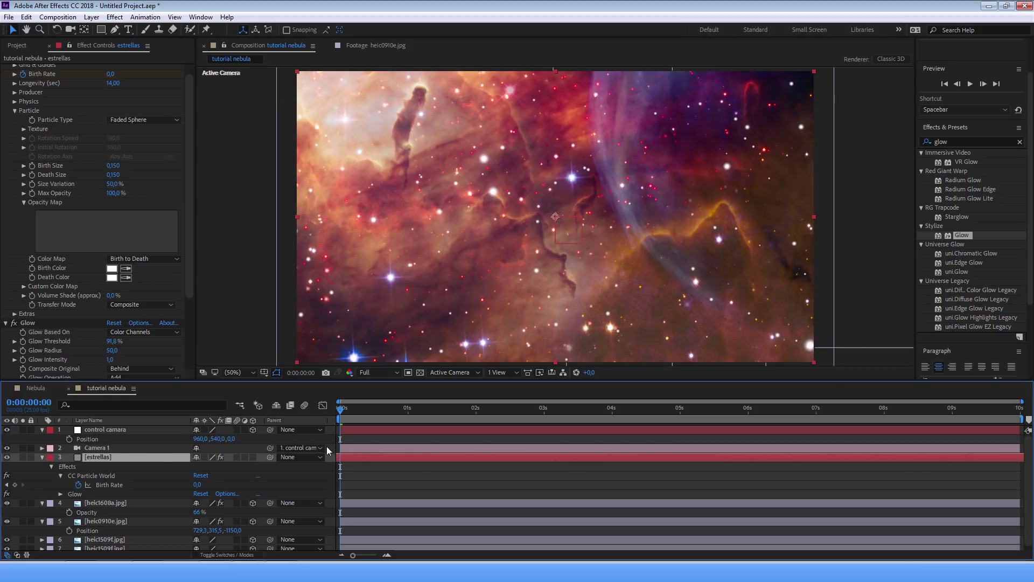
click(106, 430)
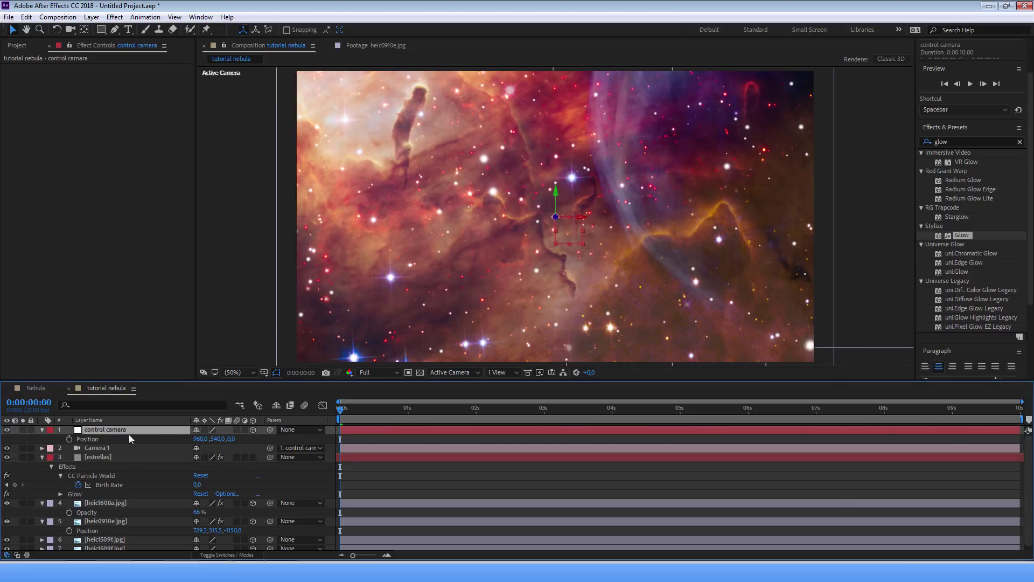
- Keyframe control camara Position from Z 0 at 0 s to about 375 at 6 s, and preview it
click(70, 439)
click(749, 411)
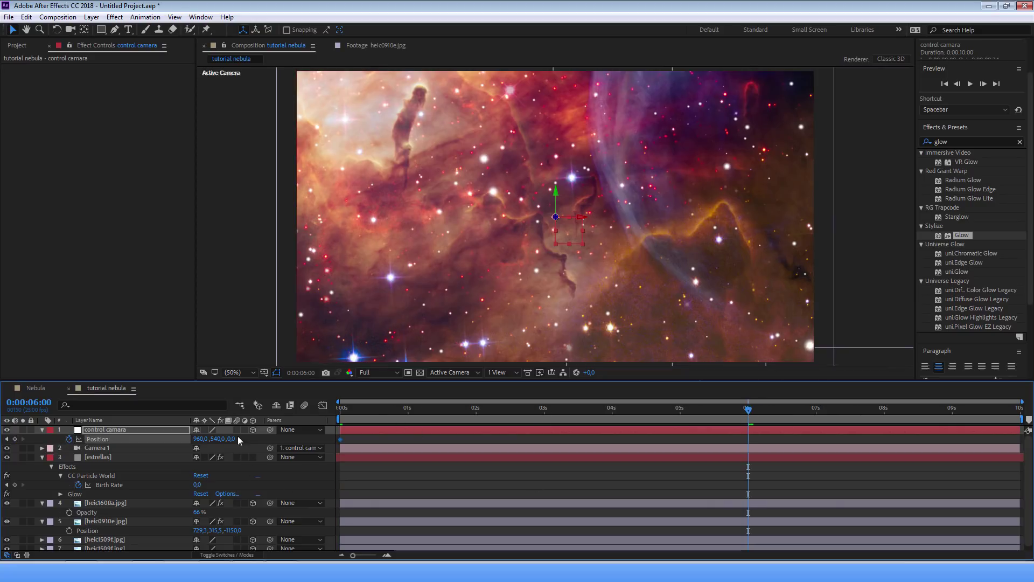
drag(231, 439, 382, 439)
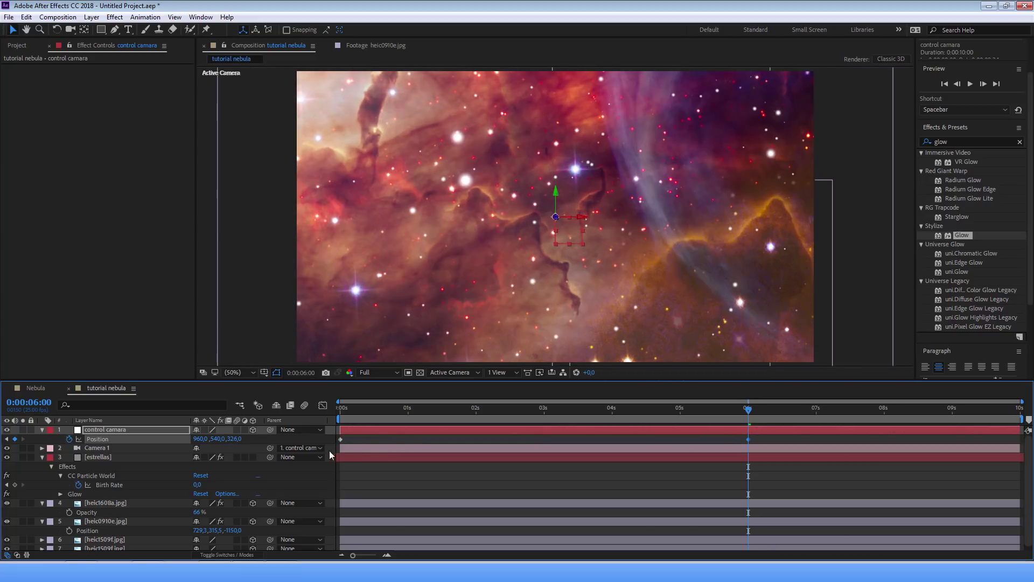
drag(232, 438, 260, 438)
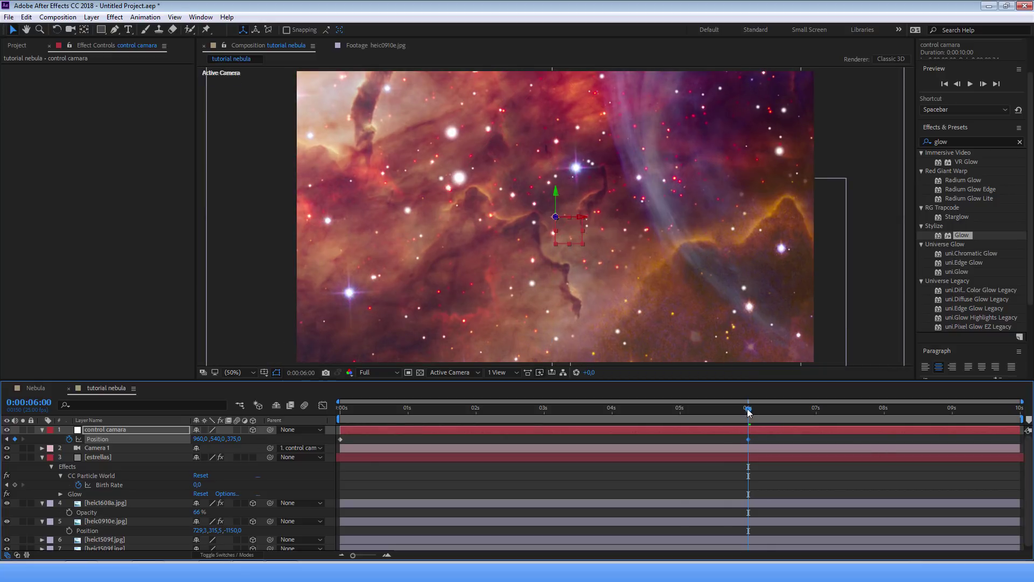
drag(747, 413, 340, 413)
click(971, 85)
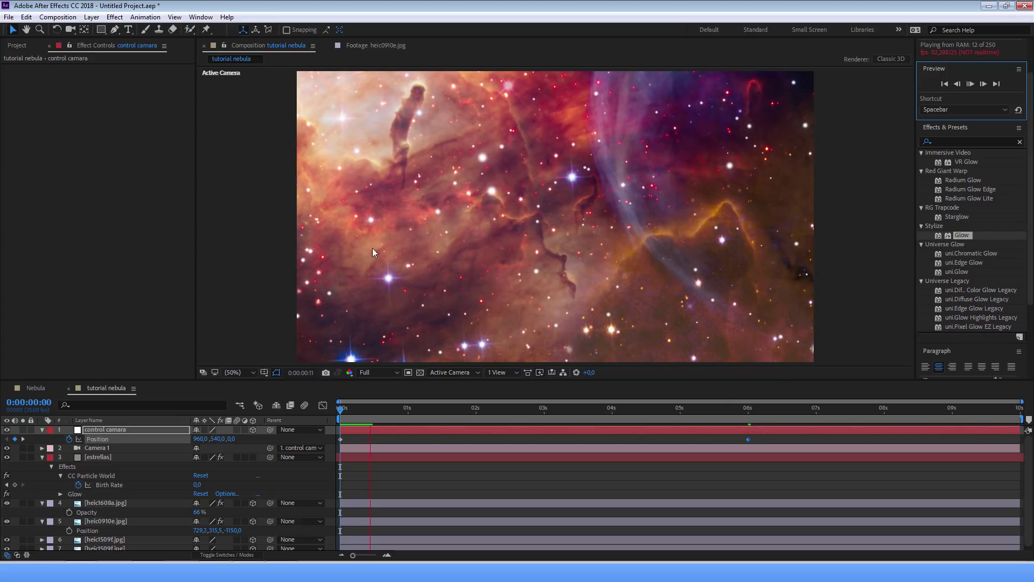
click(328, 419)
- Keyframe control camara Z Rotation from 0° at 0 s to about 9° at 6:15, then preview
key(Return)
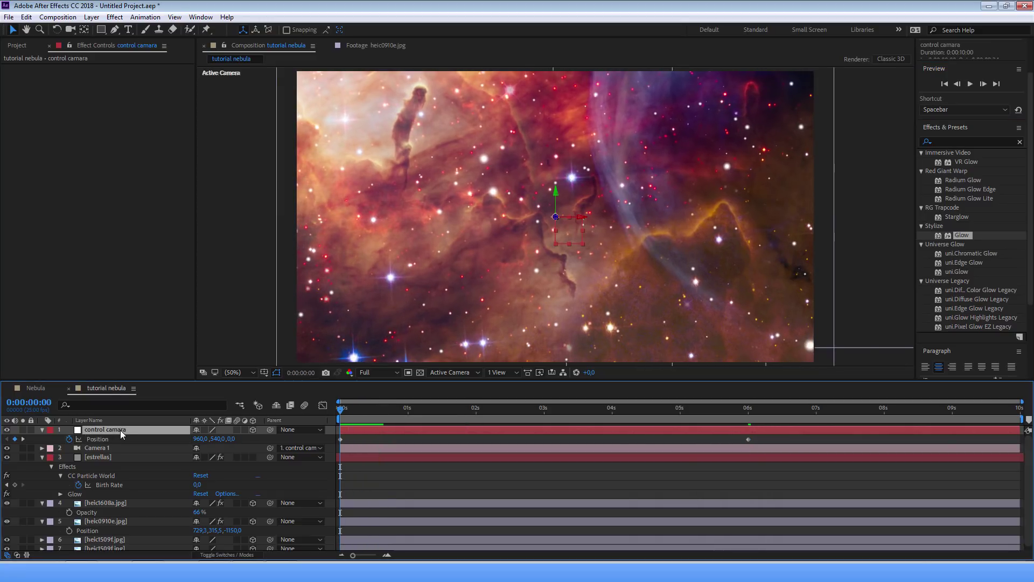
key(r)
click(69, 466)
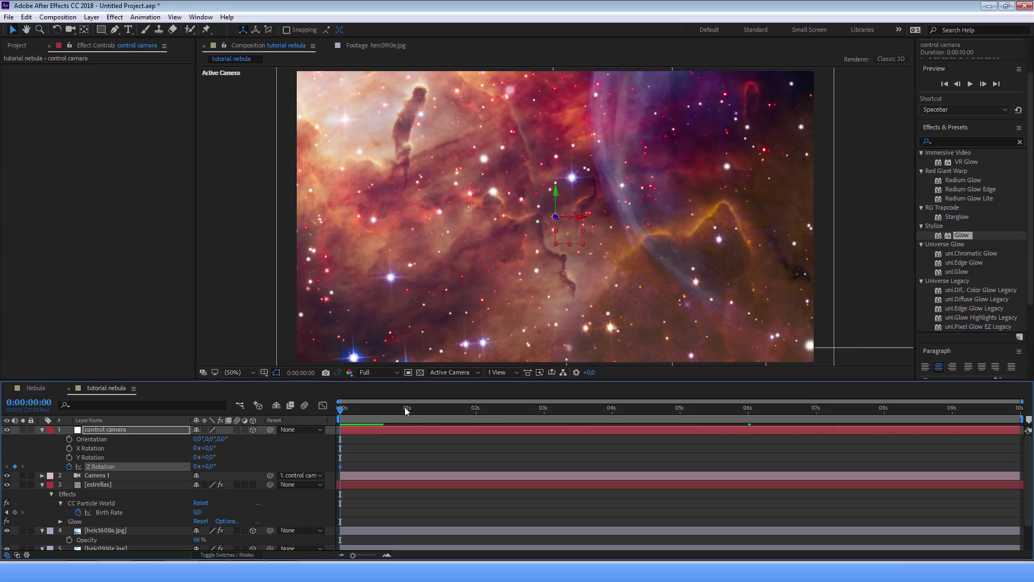
click(666, 409)
click(789, 409)
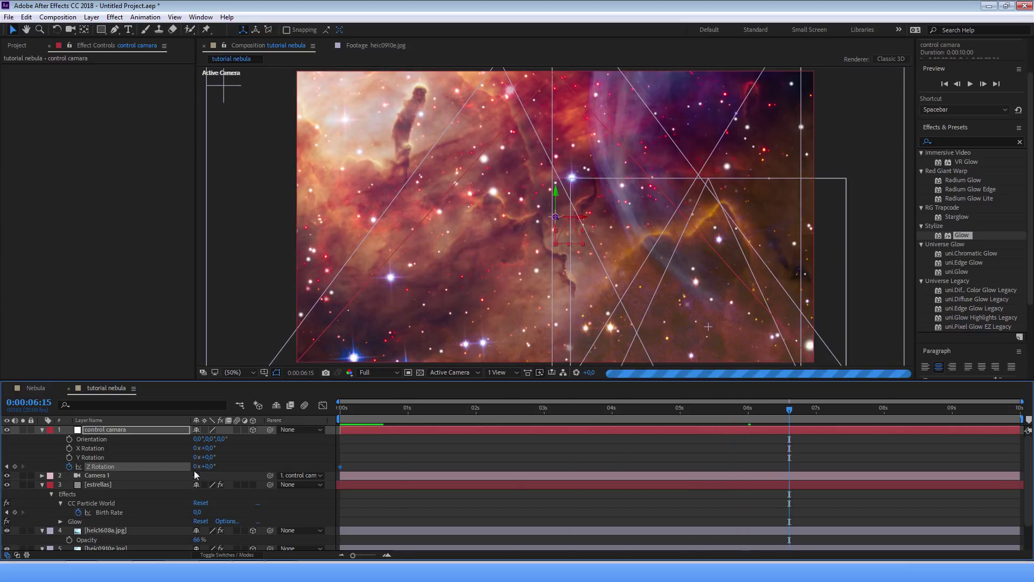
drag(209, 467, 212, 467)
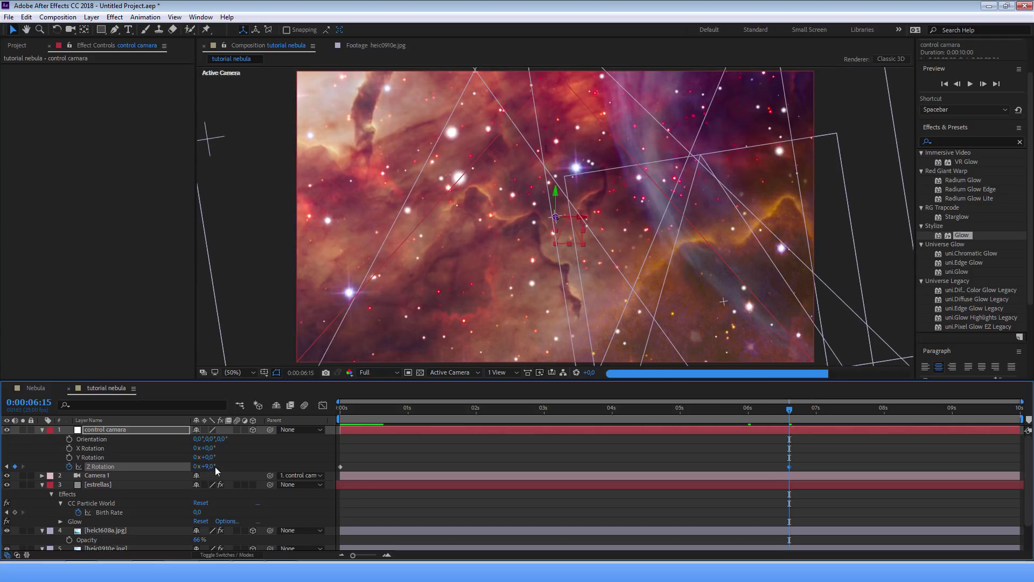
drag(496, 413, 329, 420)
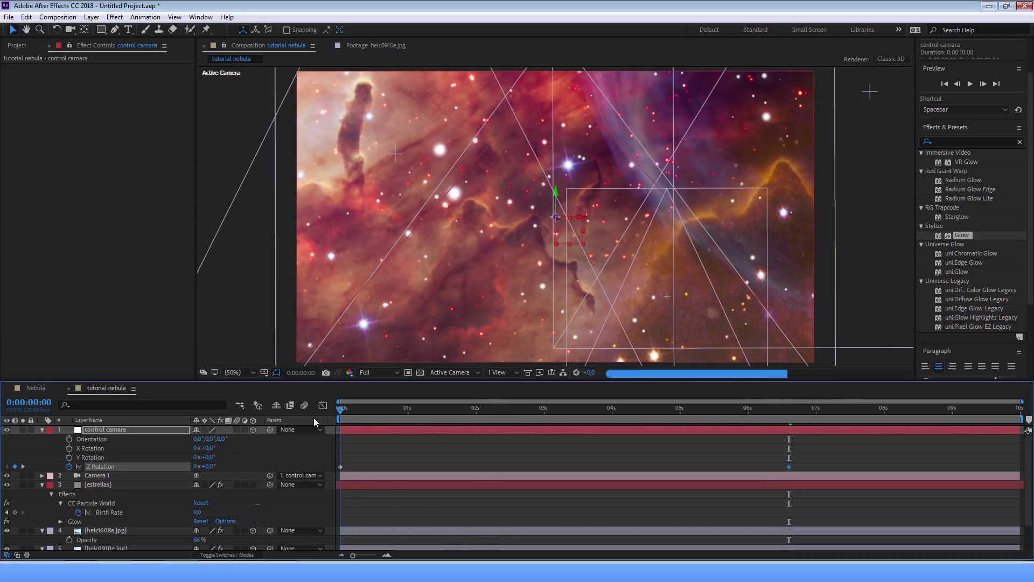
click(969, 83)
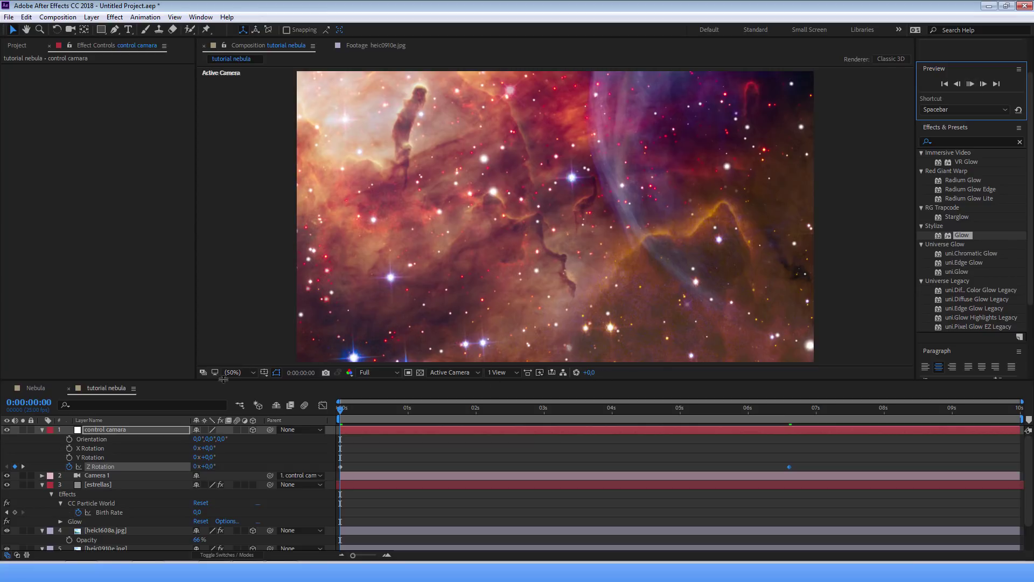